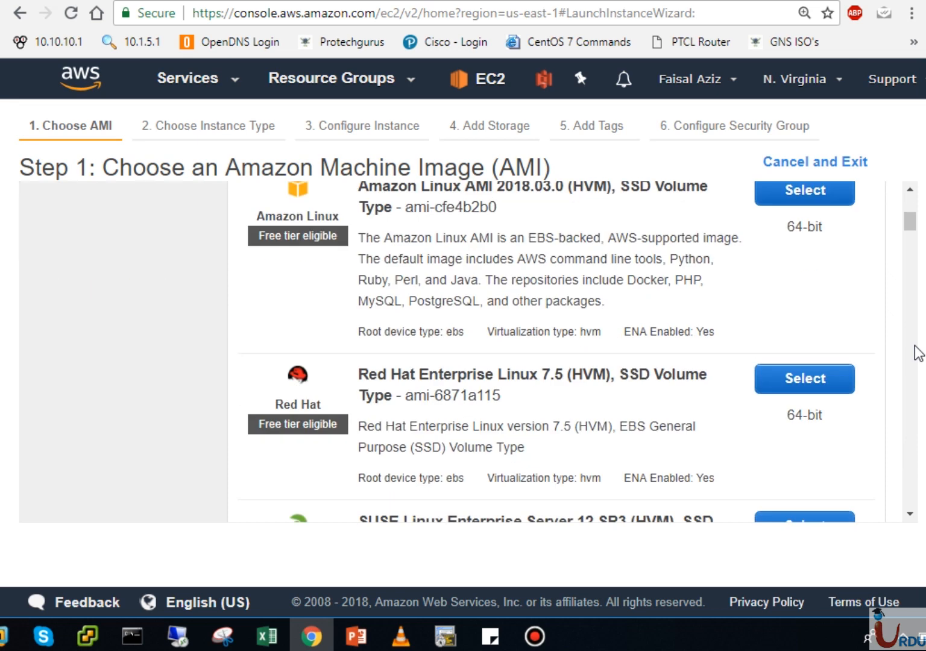
# Choose the Microsoft Windows Server 2016 Base AMI and advance with the default instance type and details to the storage settings.
pyautogui.scroll(-5, 917, 353)
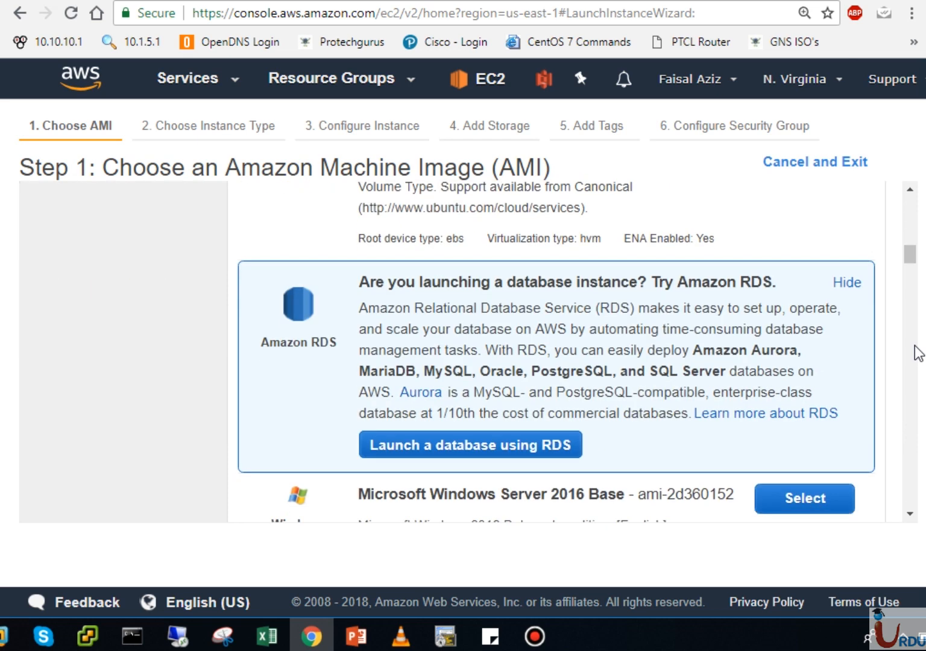
pyautogui.click(786, 499)
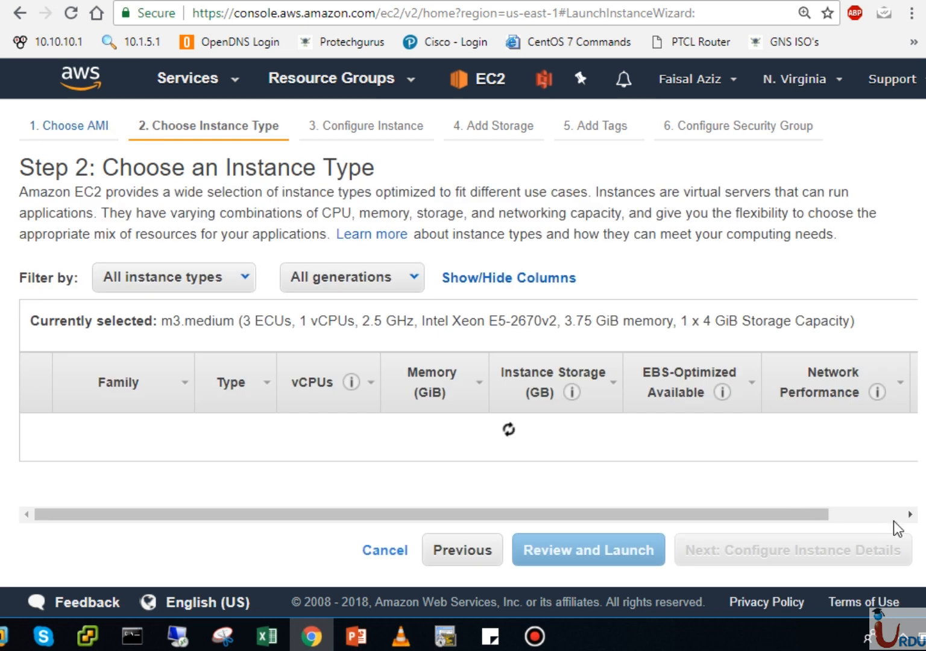
pyautogui.click(874, 555)
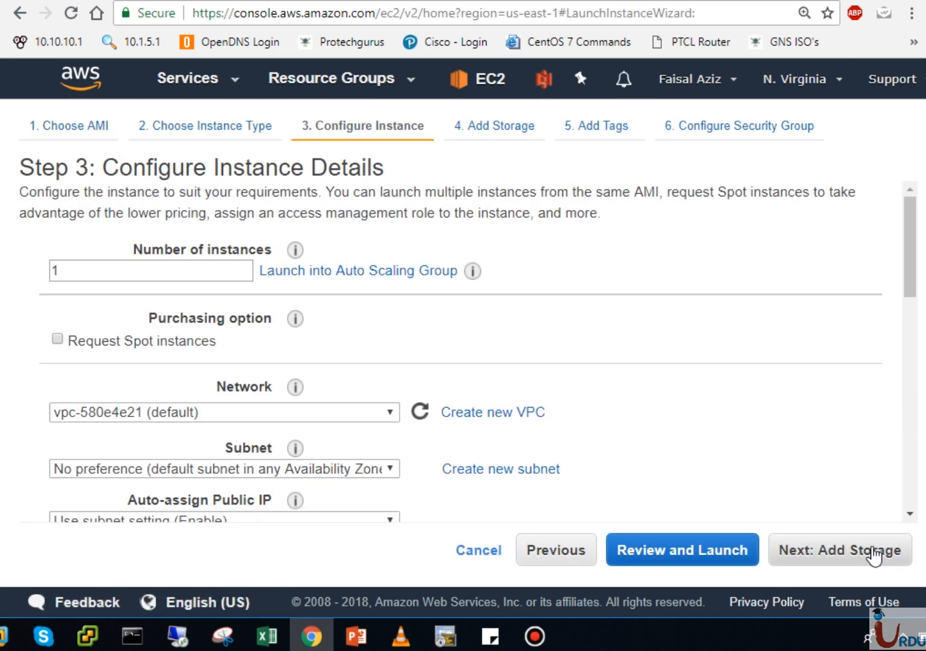
pyautogui.click(874, 555)
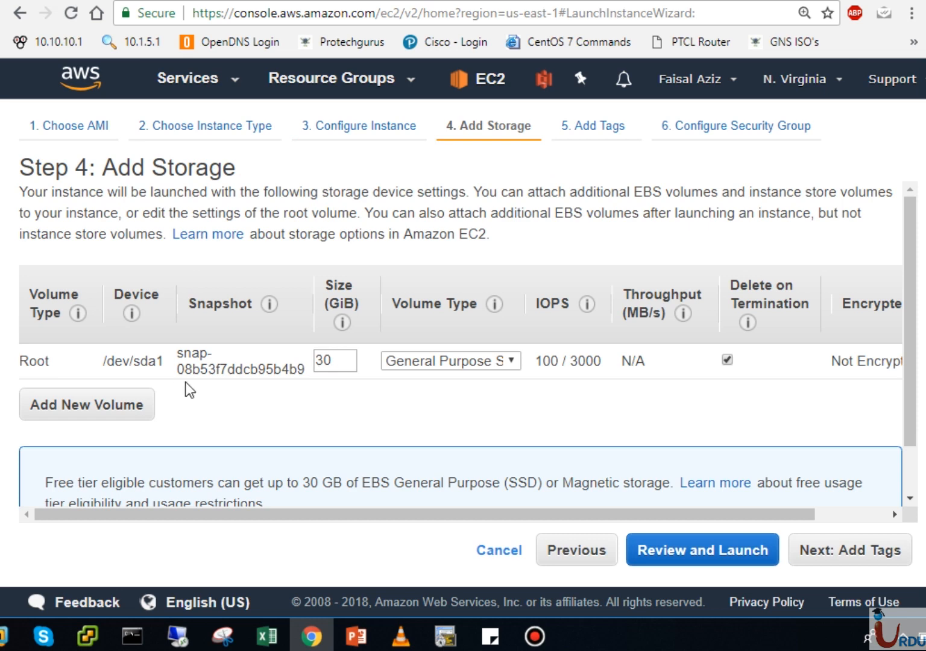
# Add four EBS volumes, xvdb through xvde, to the new instance's storage configuration.
pyautogui.click(134, 405)
pyautogui.click(129, 439)
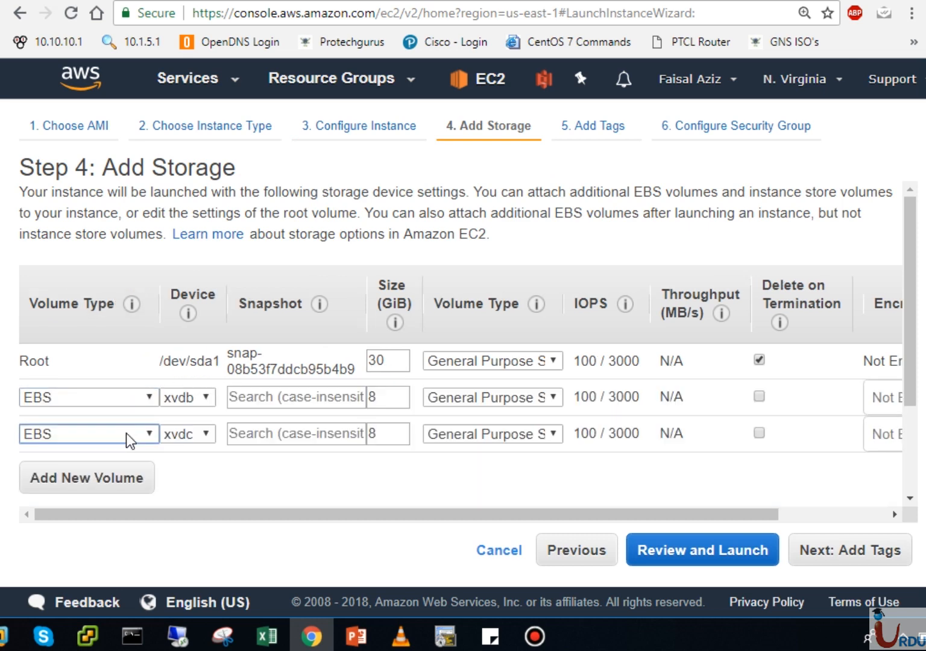
pyautogui.click(126, 474)
pyautogui.click(129, 501)
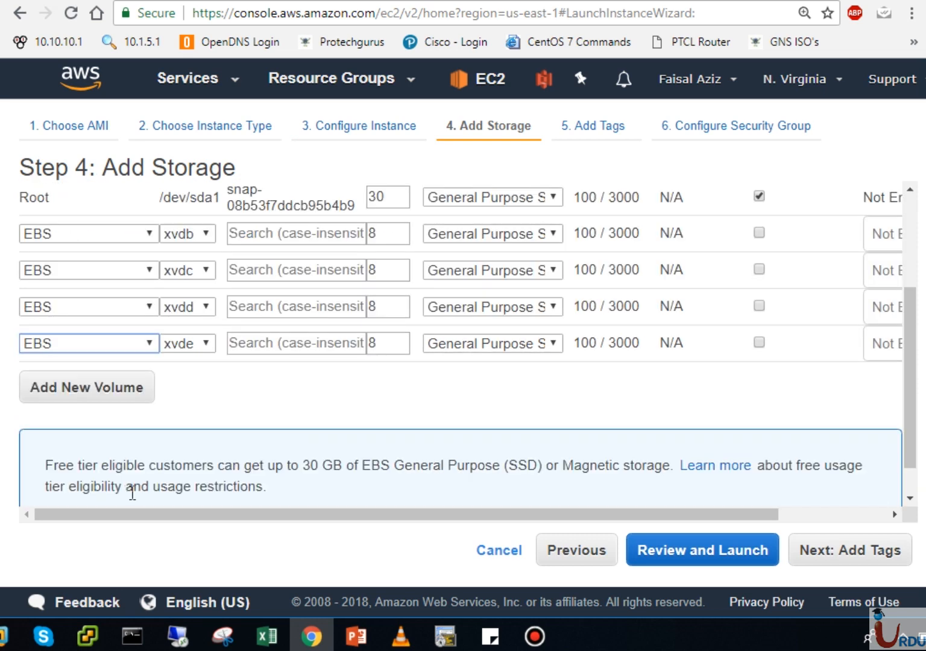
# Examine the volume type options for xvdb and the encryption settings of the storage volumes.
pyautogui.moveTo(915, 352); pyautogui.dragTo(911, 332)
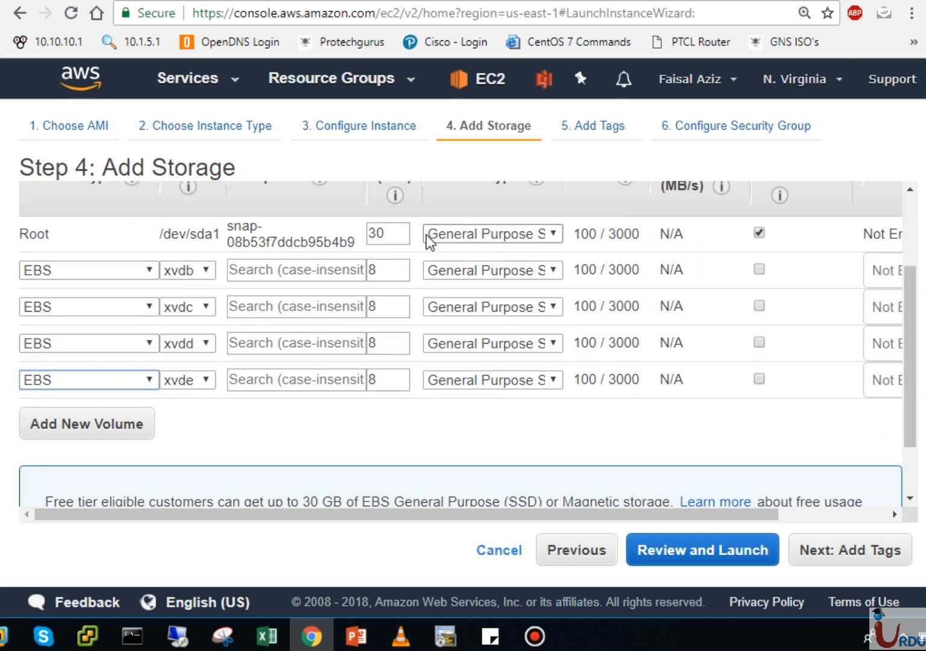
pyautogui.click(550, 273)
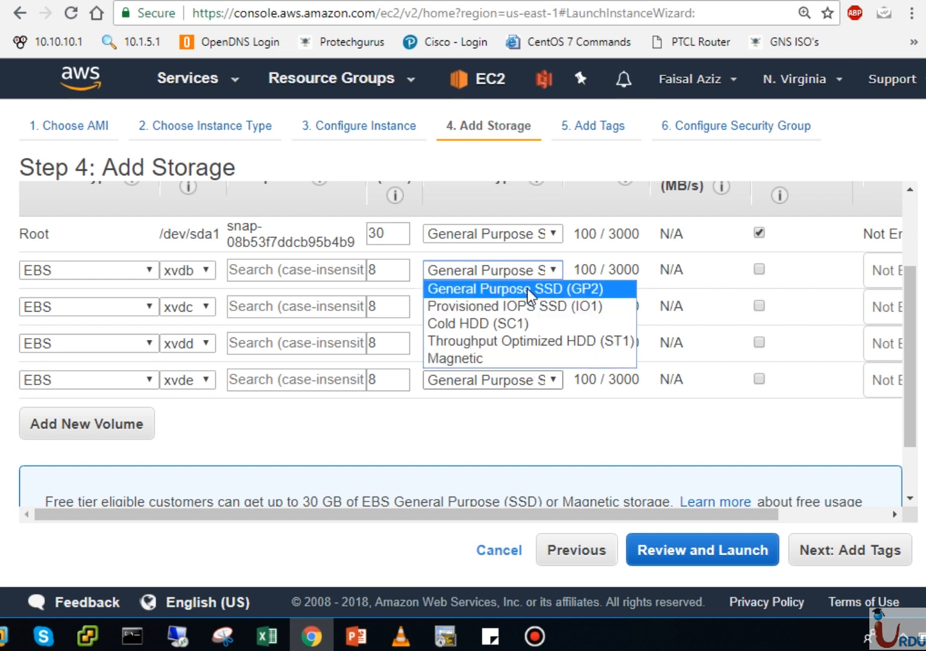
pyautogui.click(551, 272)
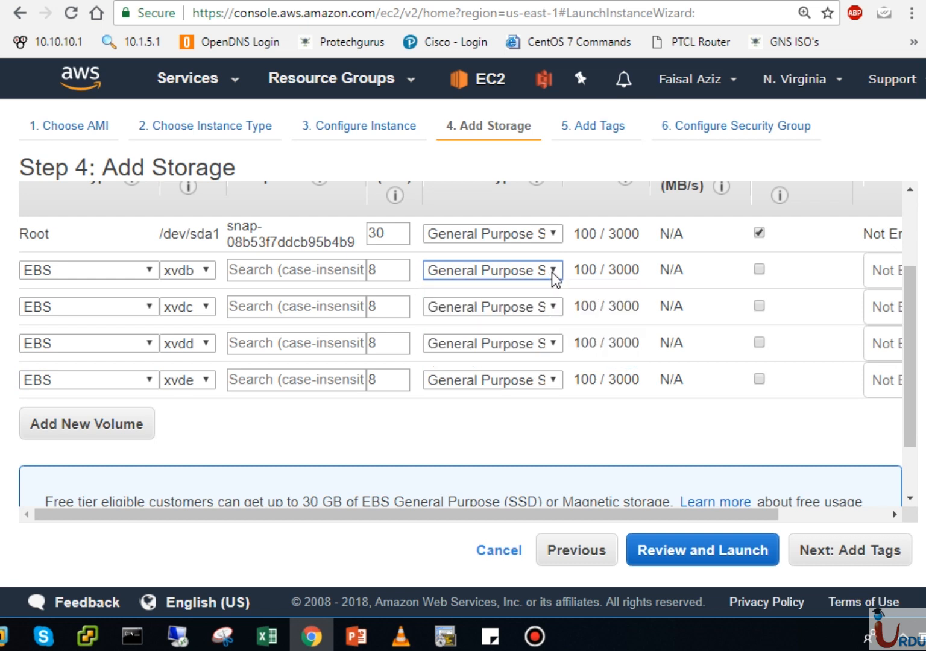
pyautogui.moveTo(605, 308)
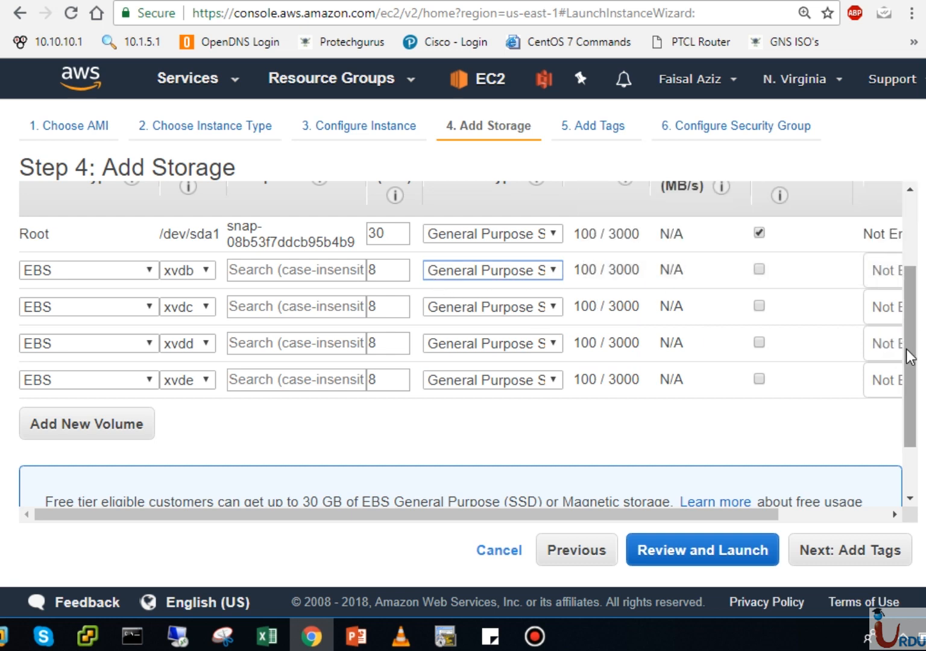
pyautogui.scroll(1, 906, 347)
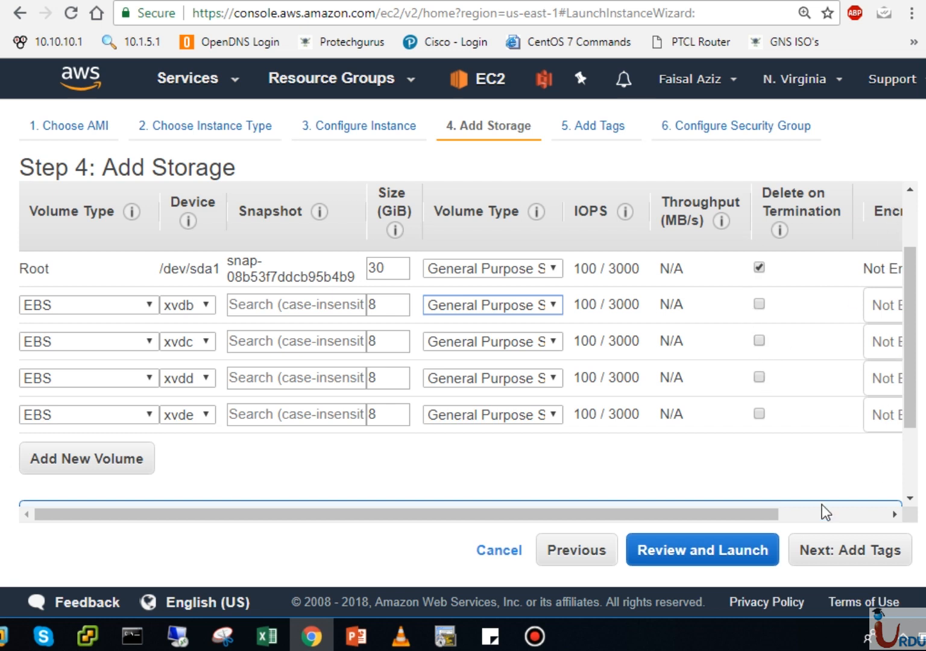
pyautogui.hscroll(3, 822, 505)
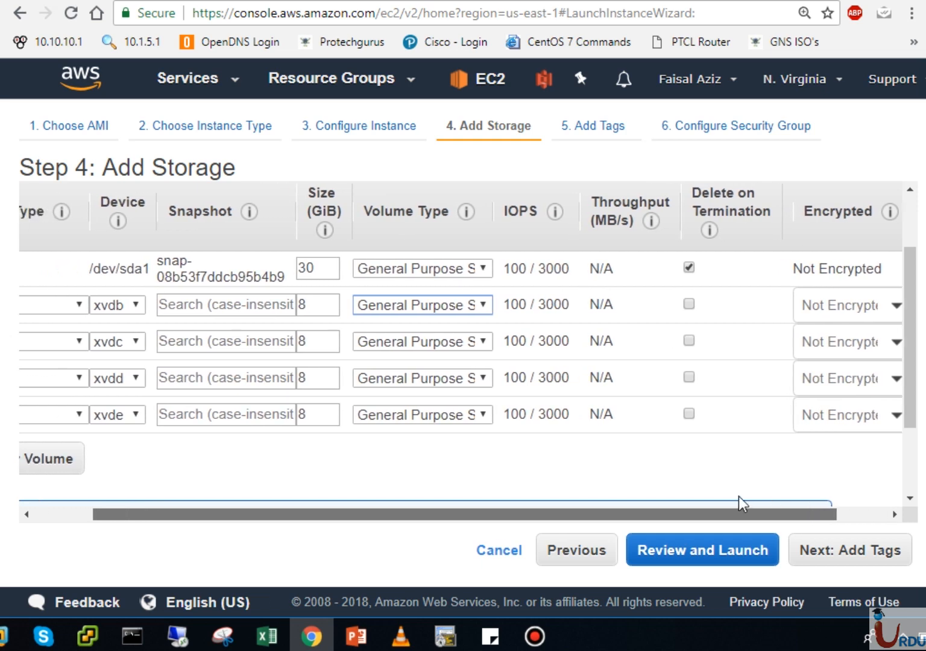
pyautogui.hscroll(-3, 739, 496)
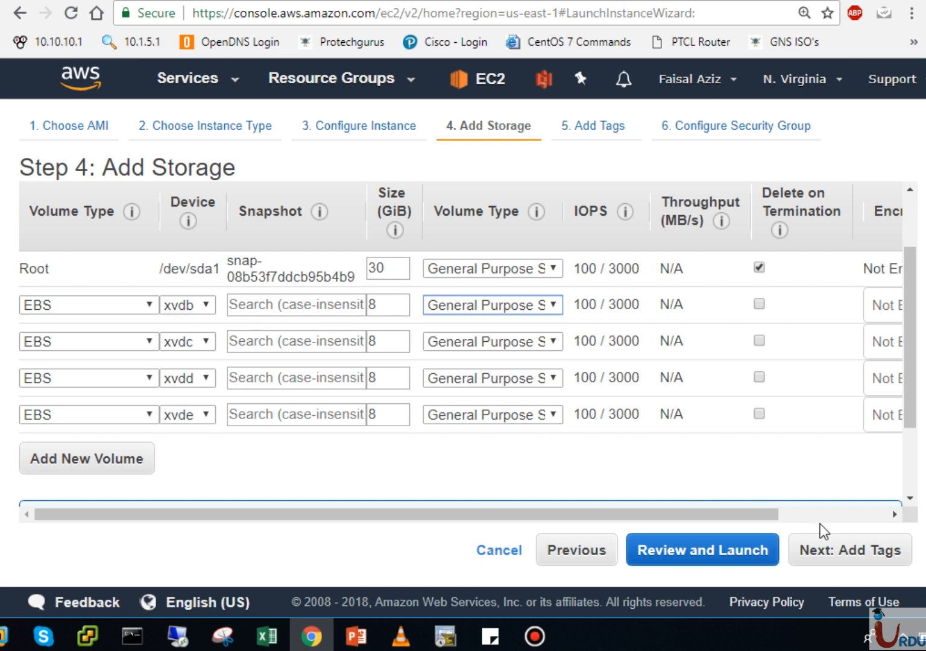
# Proceed past the tags to the security group settings, and cancel the instance launch wizard.
pyautogui.click(845, 560)
pyautogui.click(844, 560)
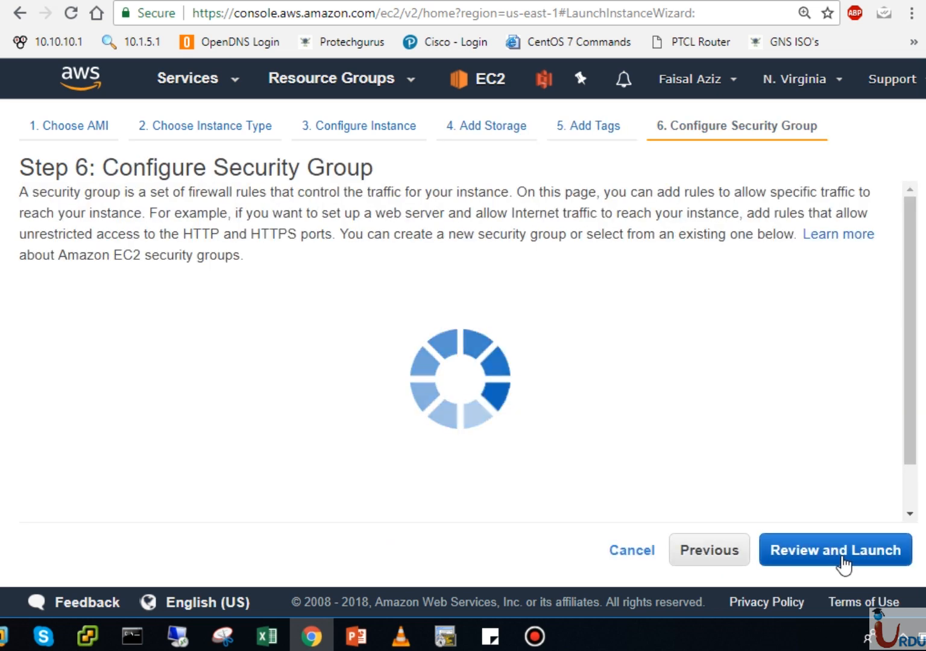
pyautogui.click(644, 548)
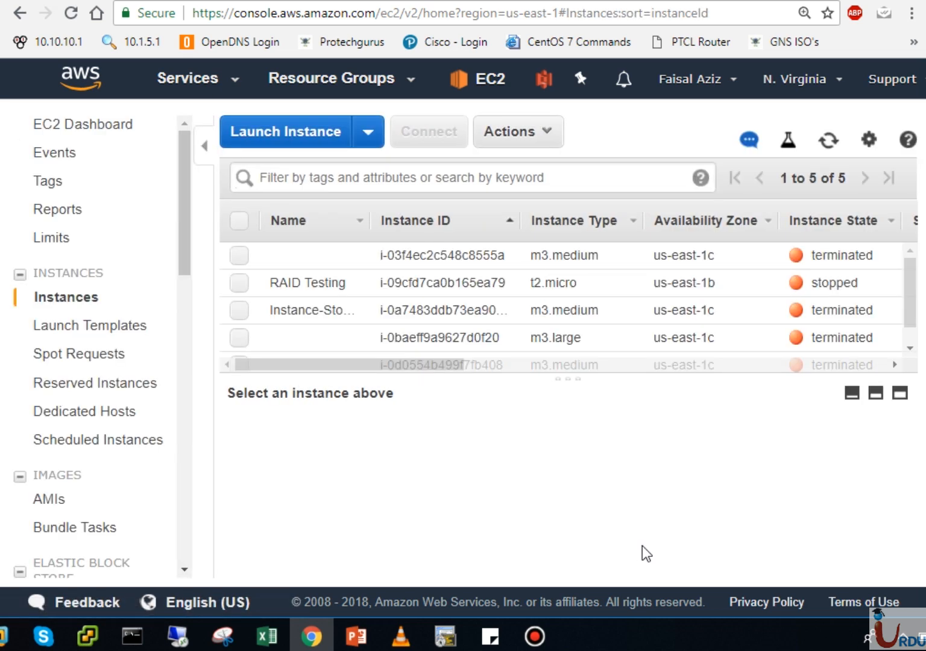
# Start the stopped RAID Testing instance and refresh the instance list.
pyautogui.click(308, 290)
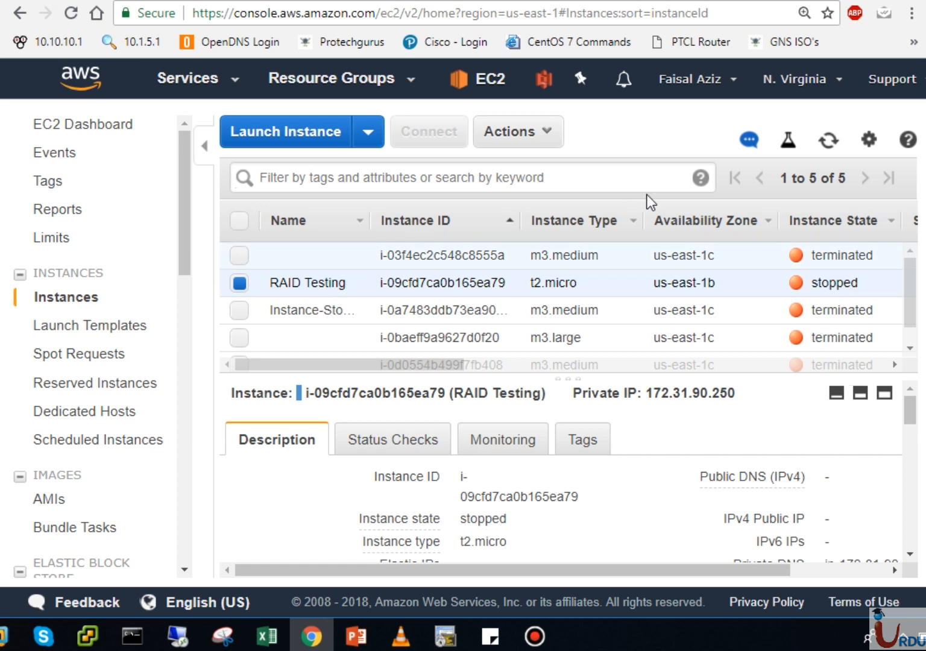
pyautogui.click(539, 136)
pyautogui.moveTo(643, 240)
pyautogui.click(680, 240)
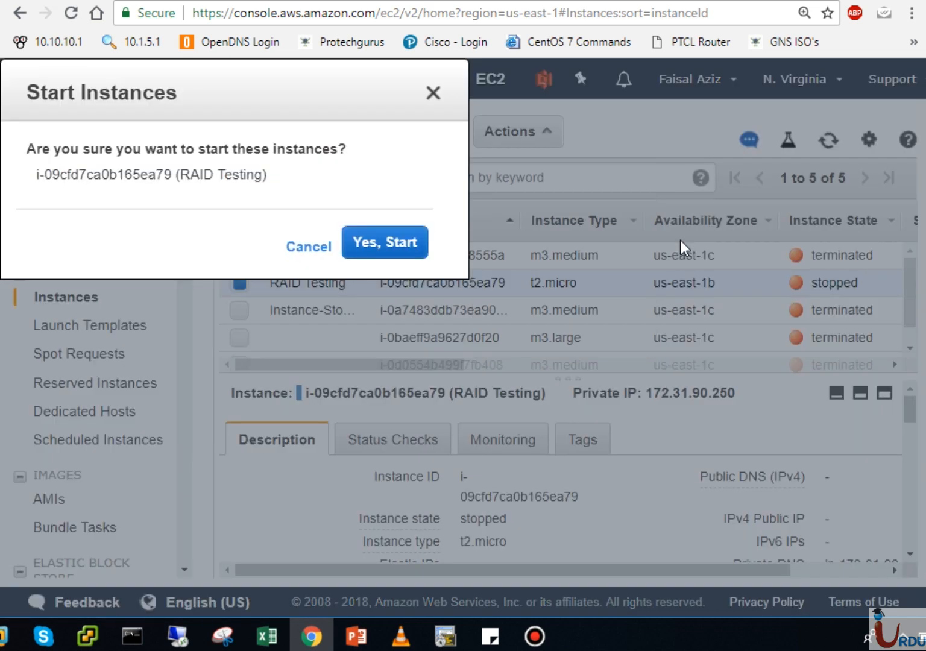
pyautogui.click(624, 416)
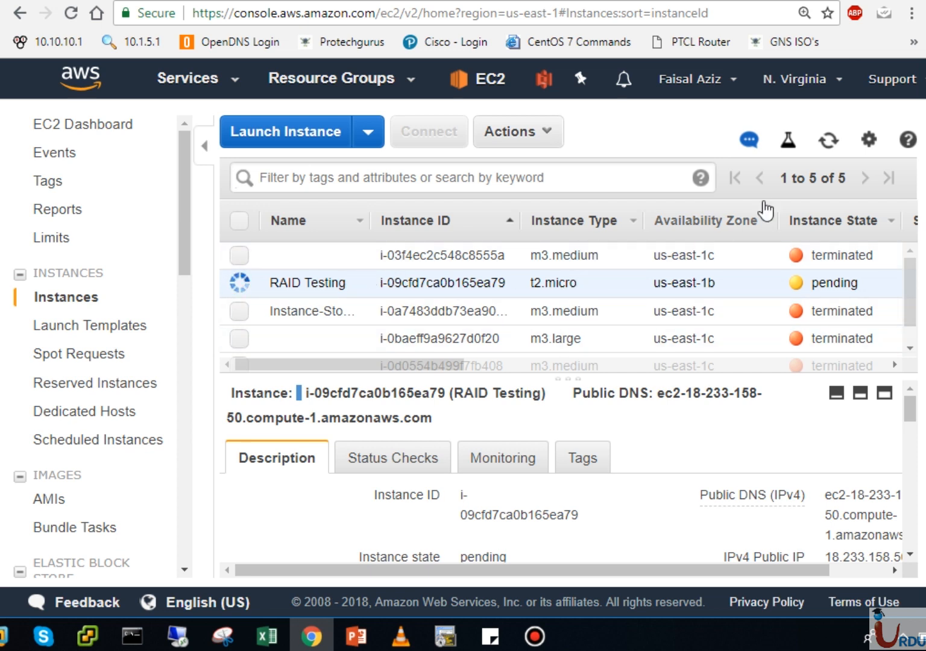
pyautogui.click(828, 145)
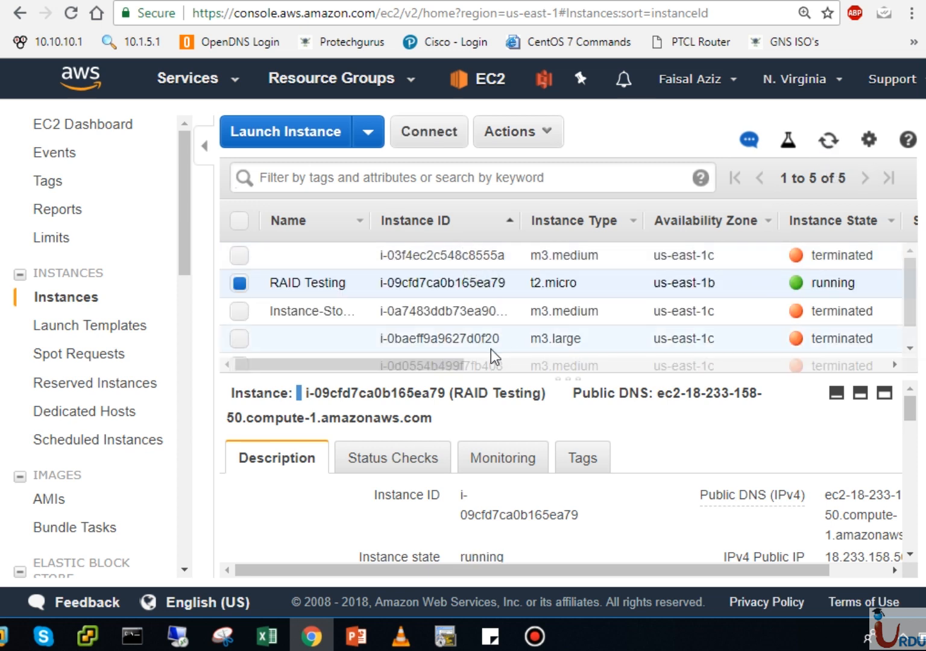
# Copy the RAID Testing instance's IPv4 public IP, 18.233.158.50, and connect to it with Remote Desktop Connection.
pyautogui.moveTo(474, 364); pyautogui.dragTo(510, 356)
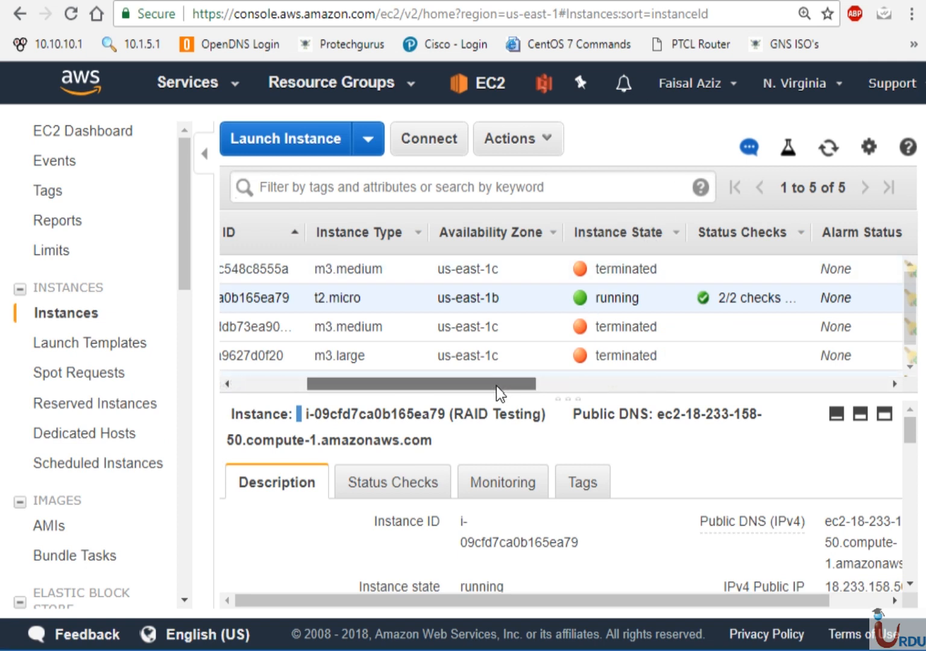
pyautogui.moveTo(498, 393); pyautogui.dragTo(590, 393)
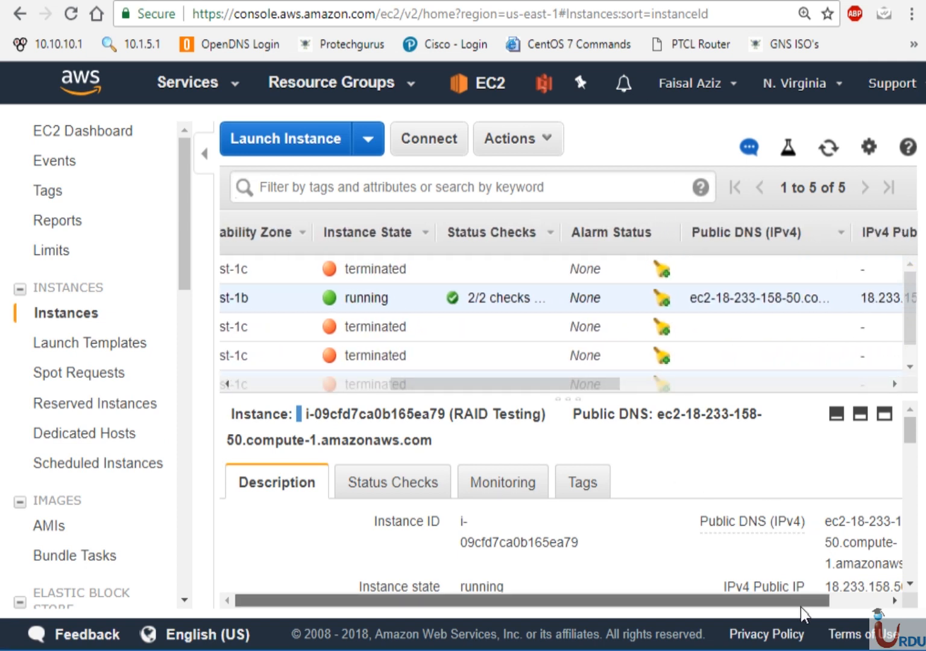
pyautogui.moveTo(802, 602); pyautogui.dragTo(860, 602)
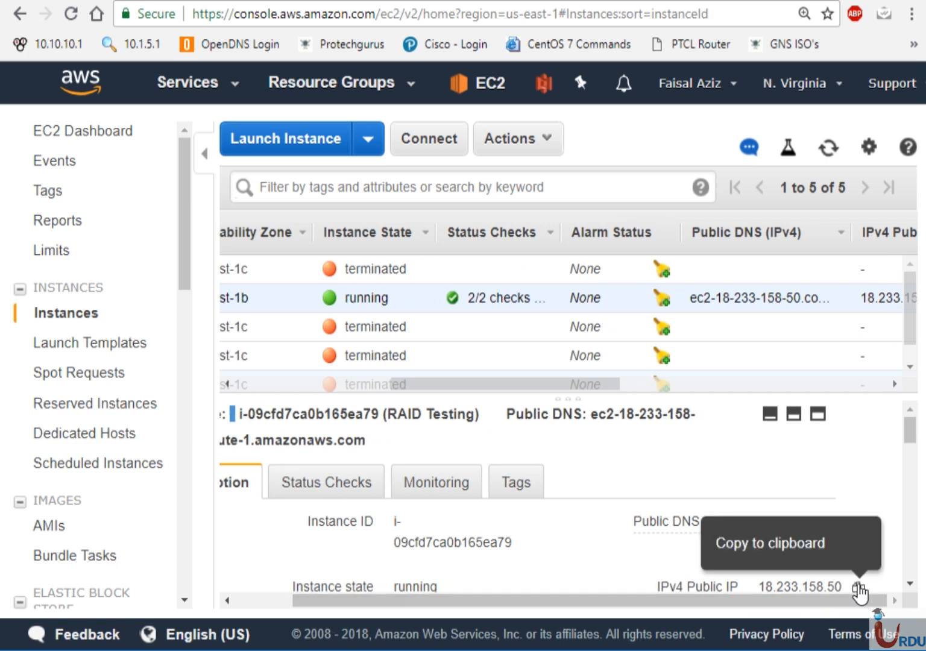
pyautogui.click(858, 588)
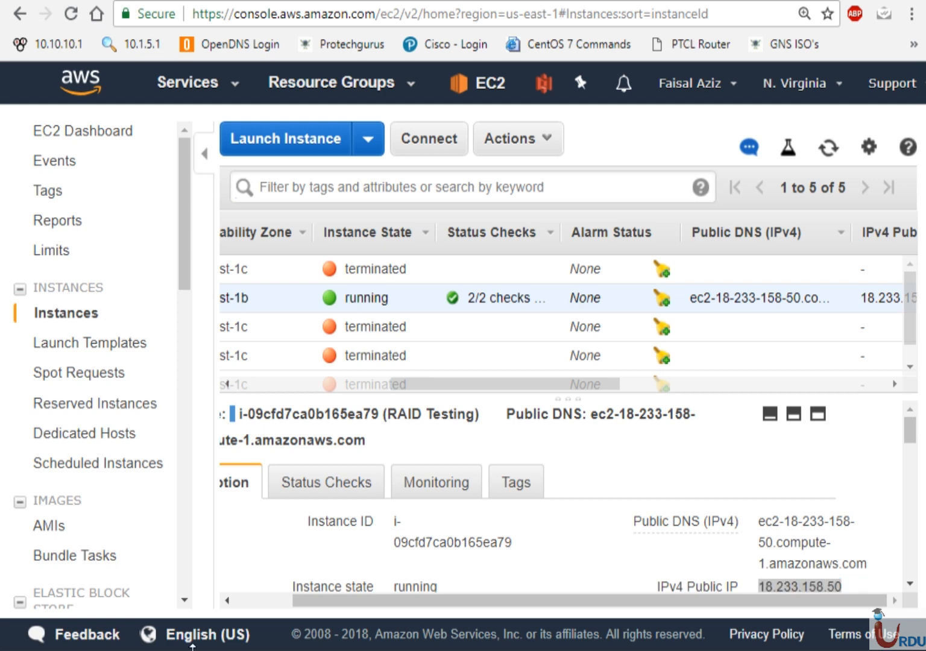
pyautogui.hotkey('ctrl', 'v')
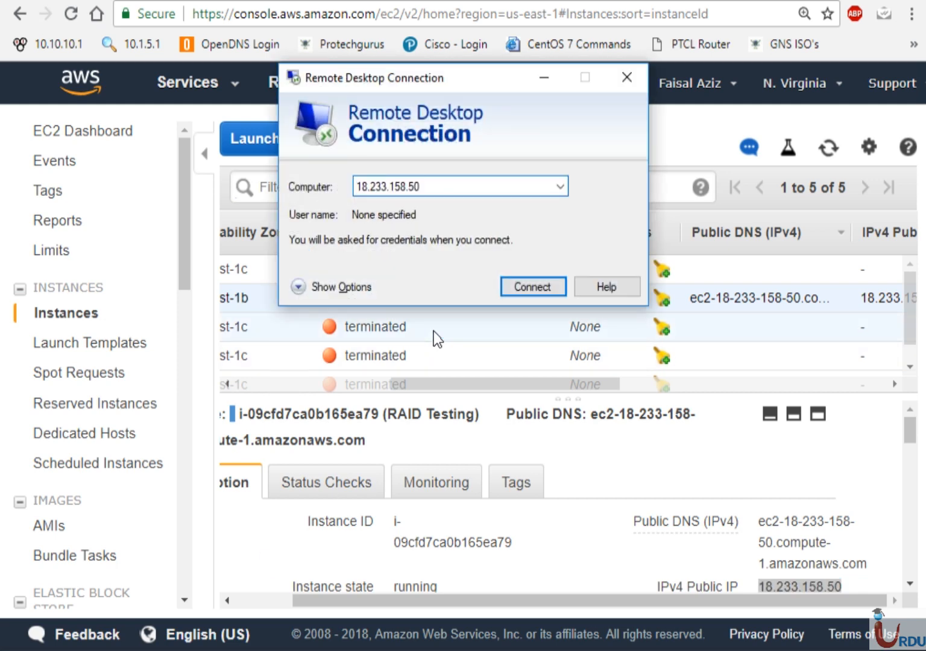
pyautogui.click(525, 283)
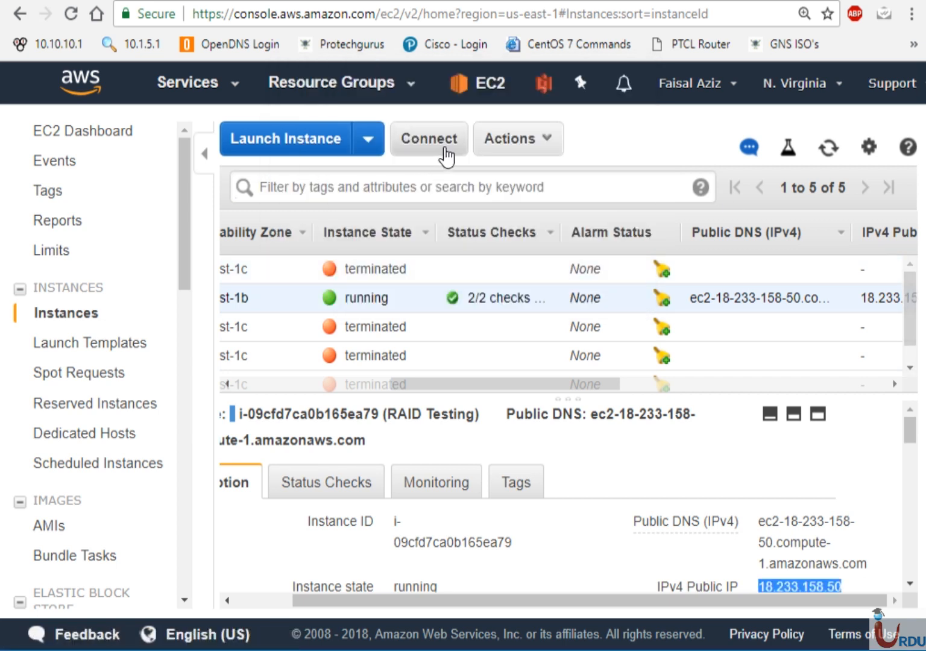
# Decrypt the RAID Testing instance's Windows administrator password with the key pair file RDP (1).pem from the Downloads folder.
pyautogui.click(508, 143)
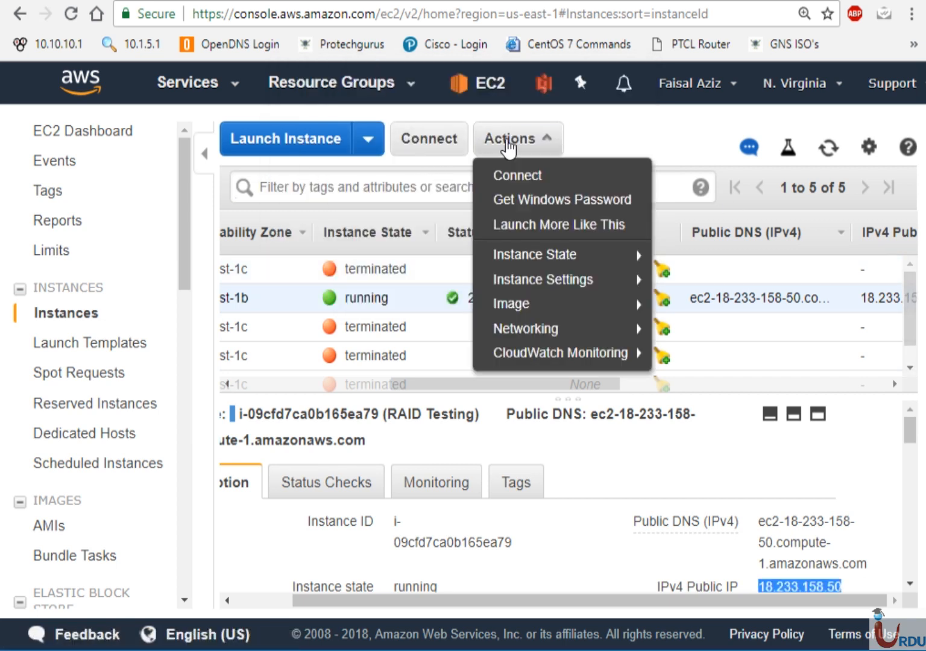
pyautogui.click(524, 202)
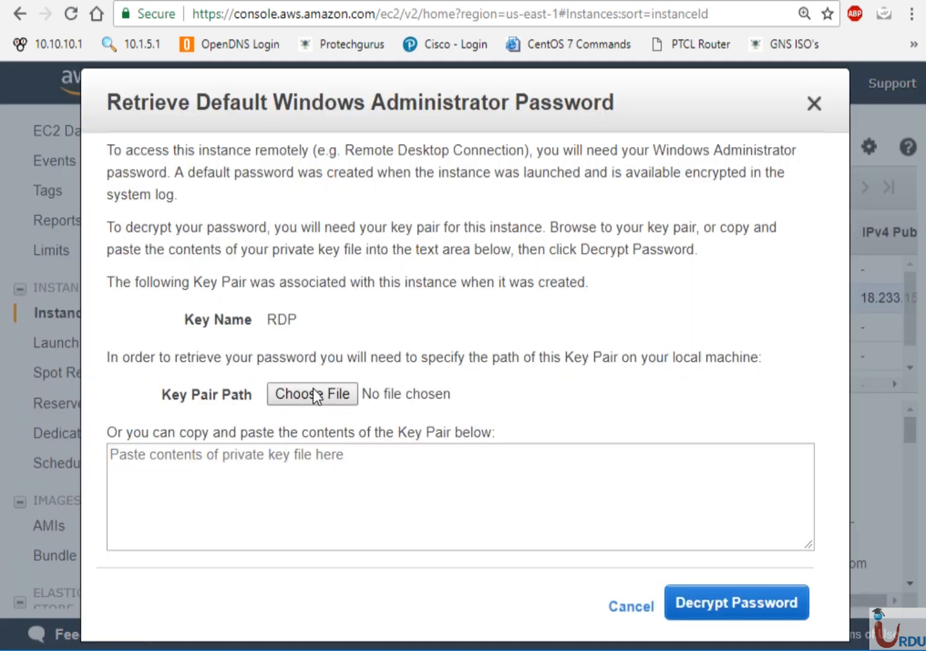
pyautogui.click(312, 393)
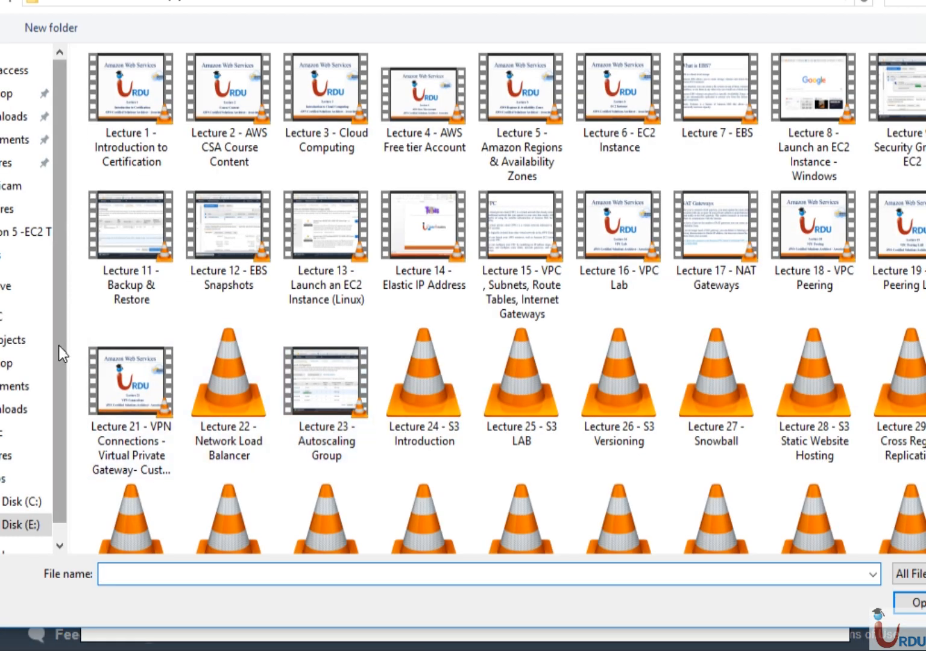
pyautogui.click(18, 116)
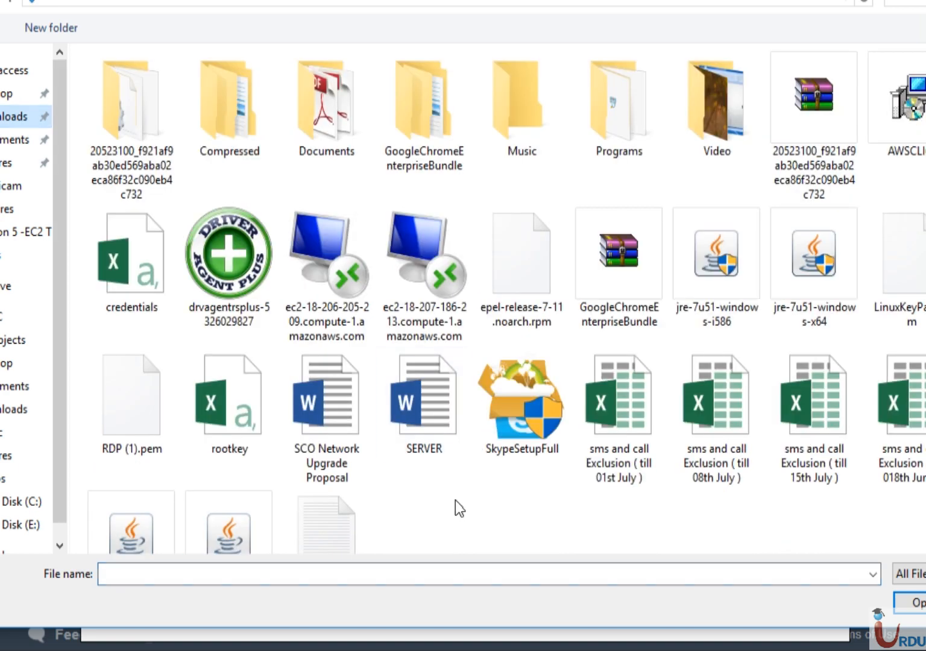
pyautogui.click(406, 447)
pyautogui.press('r')
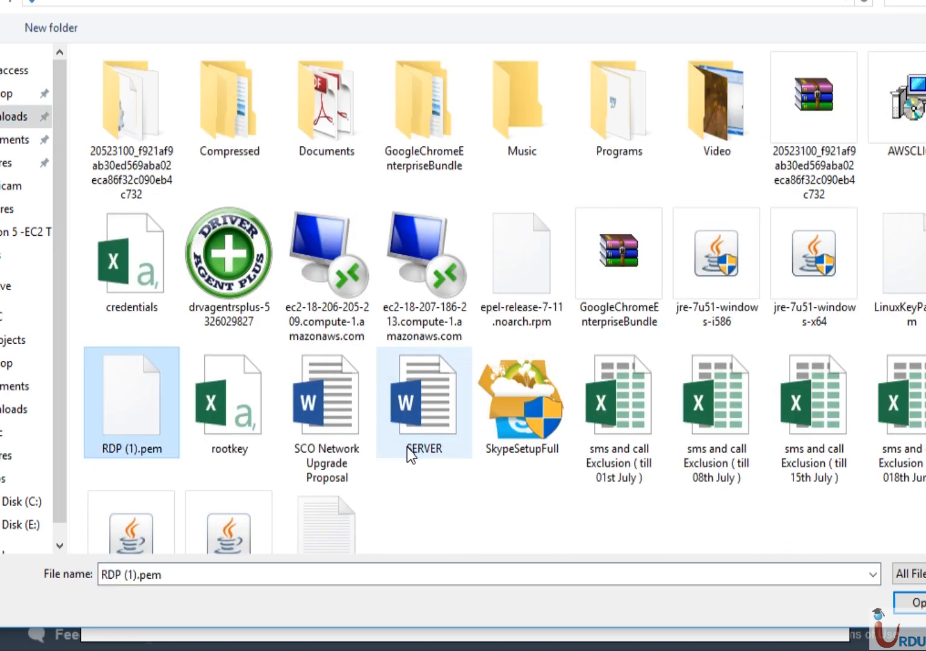
pyautogui.click(909, 605)
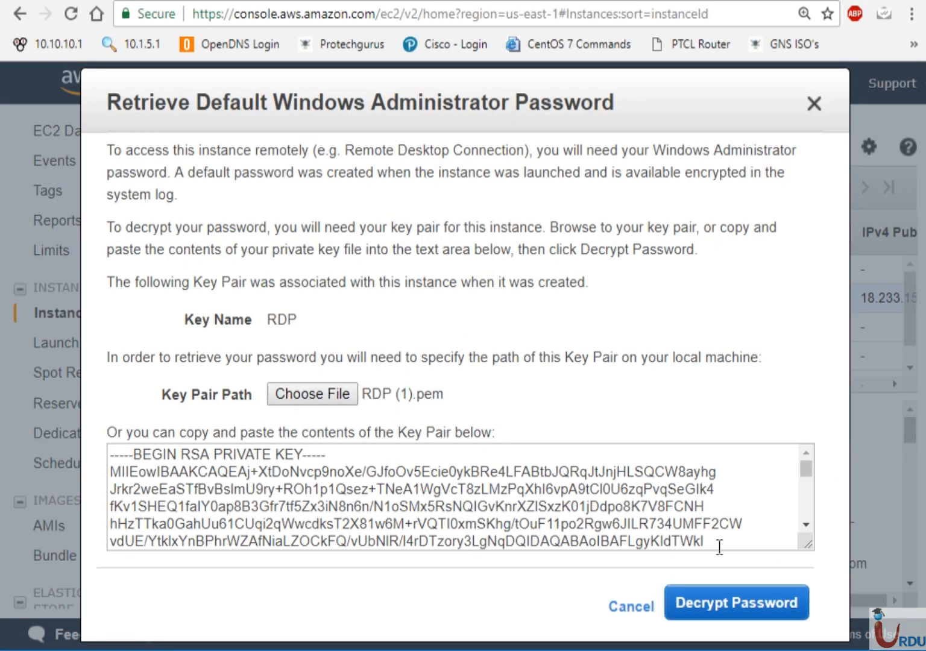
pyautogui.click(742, 623)
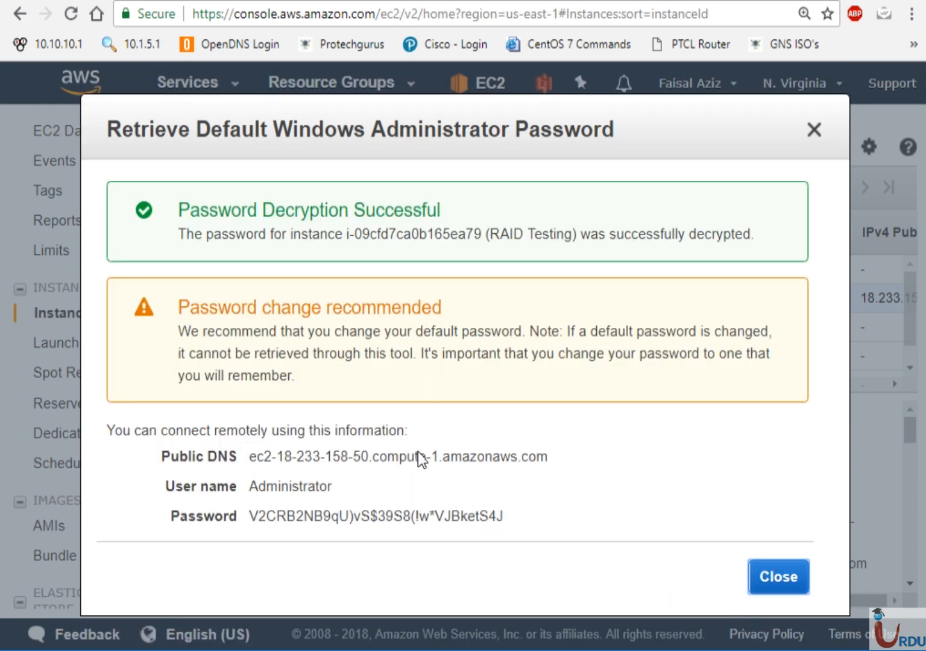
# Copy the decrypted administrator password and try to log in to 18.233.158.50 with it under the user name administrator.
pyautogui.doubleClick(493, 515)
pyautogui.tripleClick(494, 515)
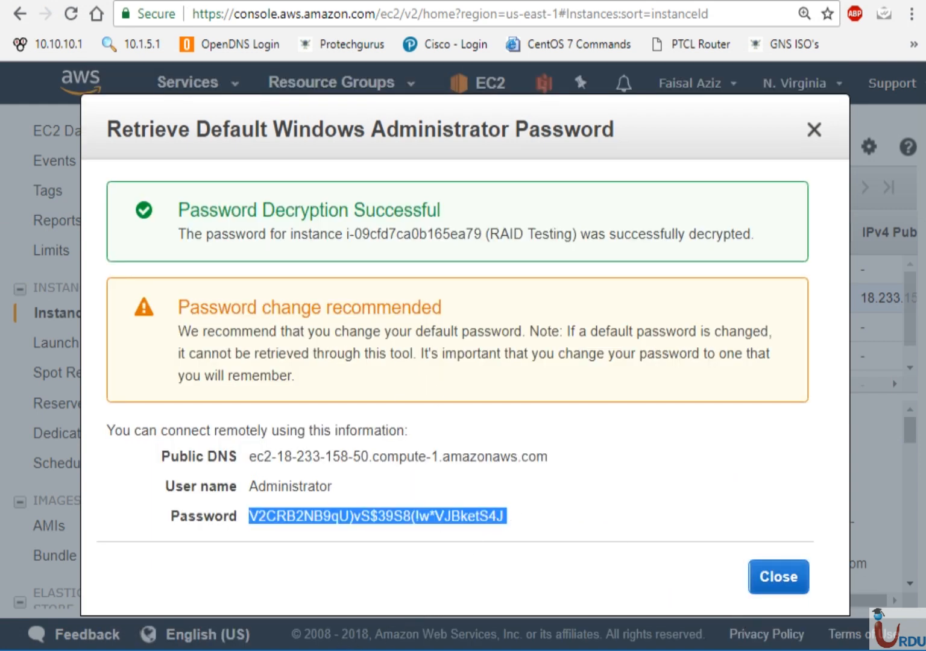
pyautogui.click(347, 649)
pyautogui.click(434, 175)
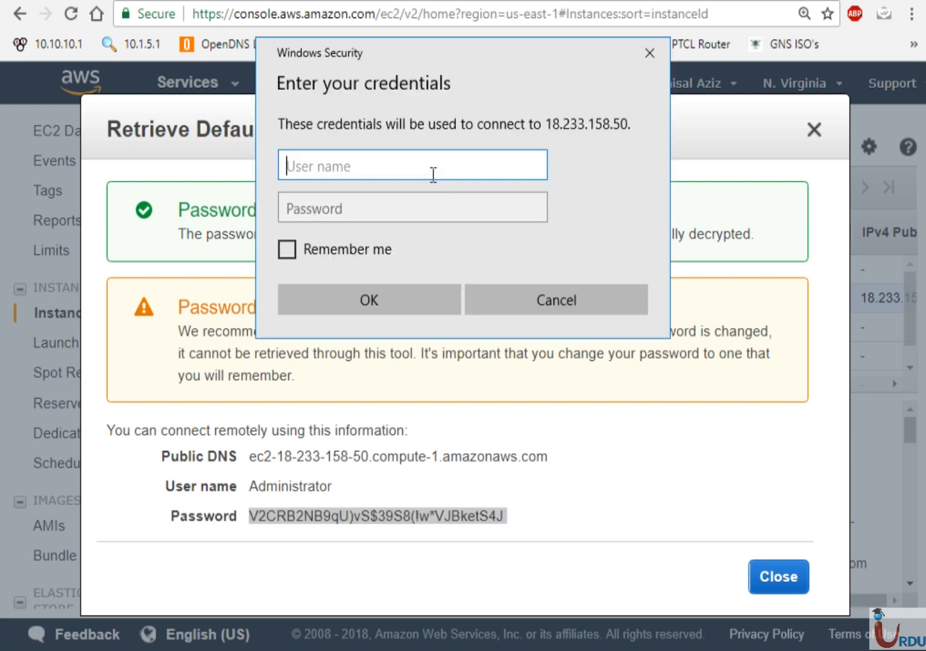
pyautogui.write('adminis')
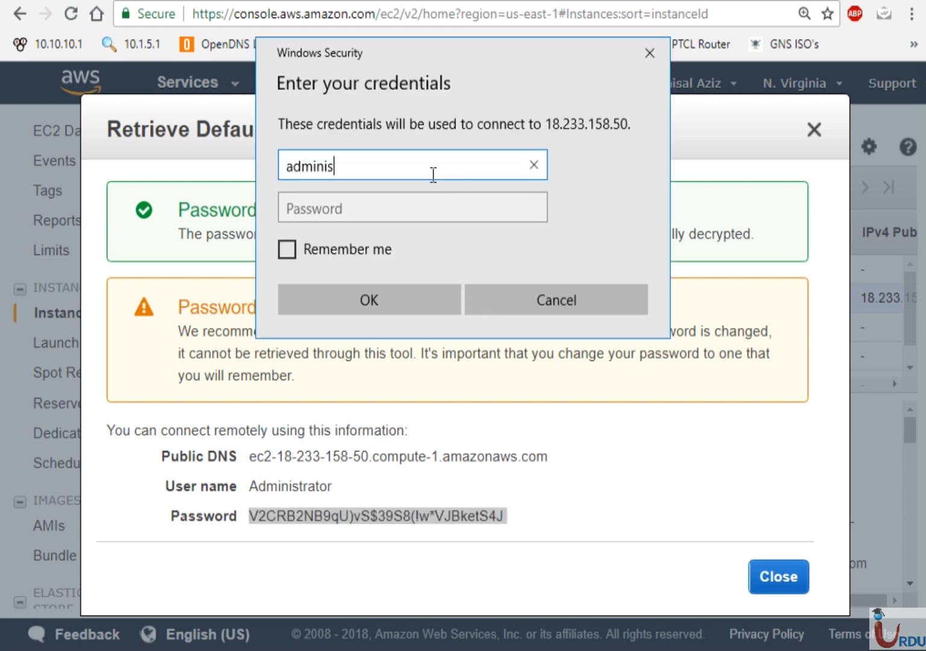
pyautogui.write('trator')
pyautogui.press('Tab')
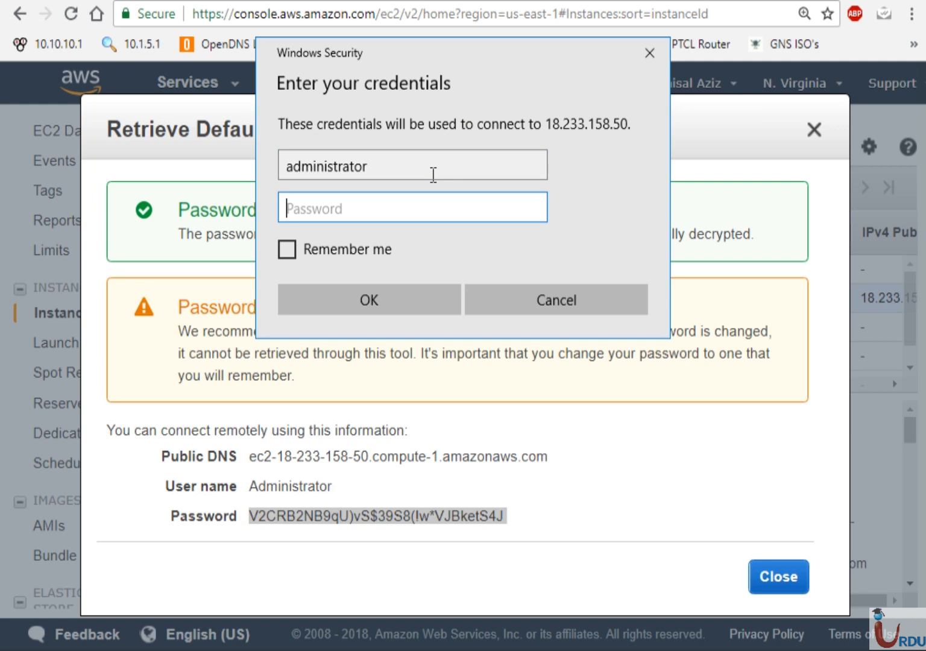
pyautogui.hotkey('ctrl', 'v')
pyautogui.click(387, 304)
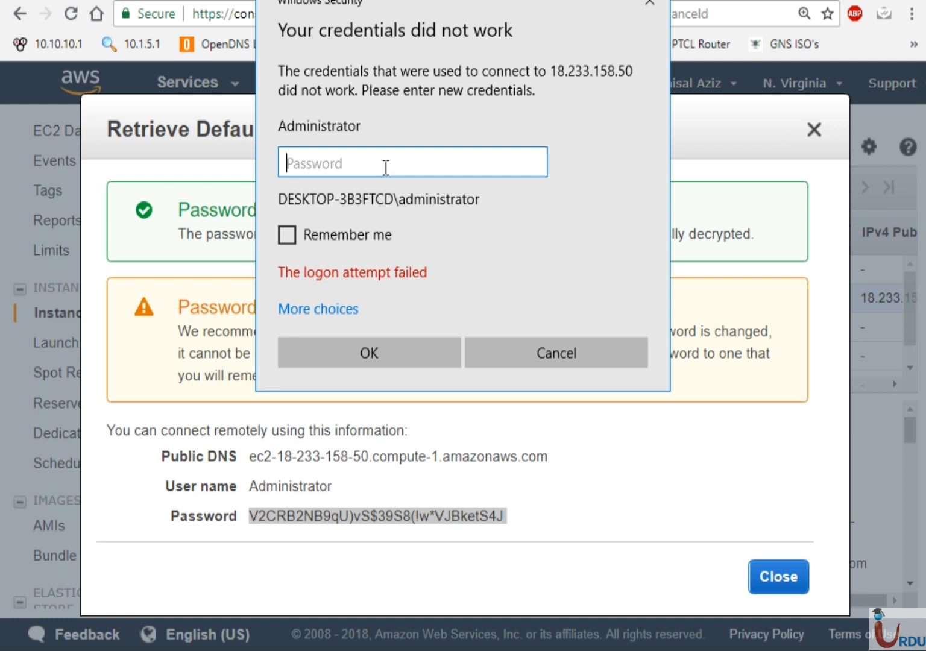
# Re-enter the copied administrator password, checking it unmasked, and connect to the remote computer despite its certificate errors.
pyautogui.hotkey('ctrl', 'v')
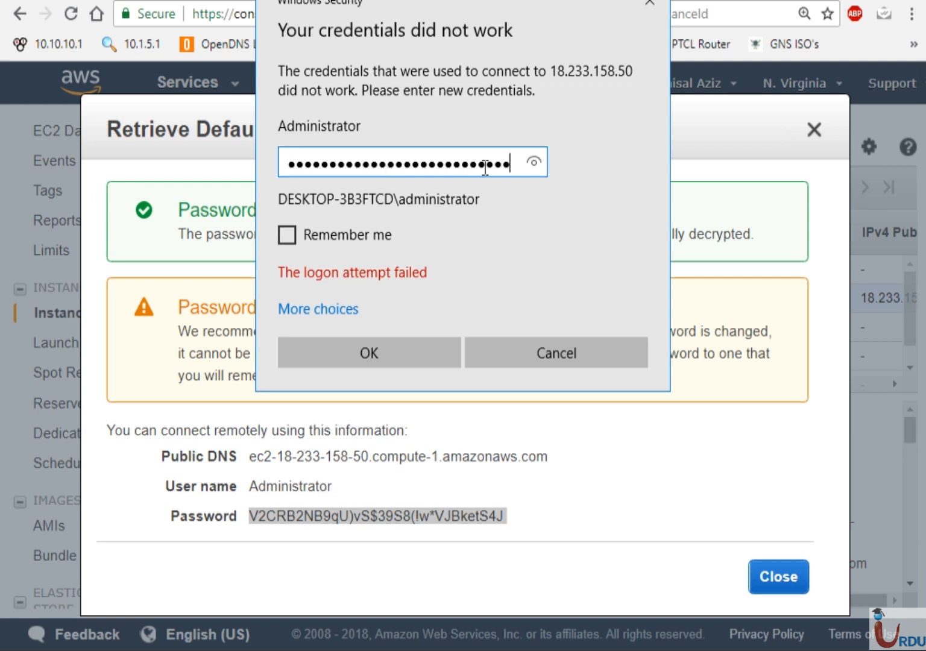
pyautogui.click(534, 163)
pyautogui.click(534, 164)
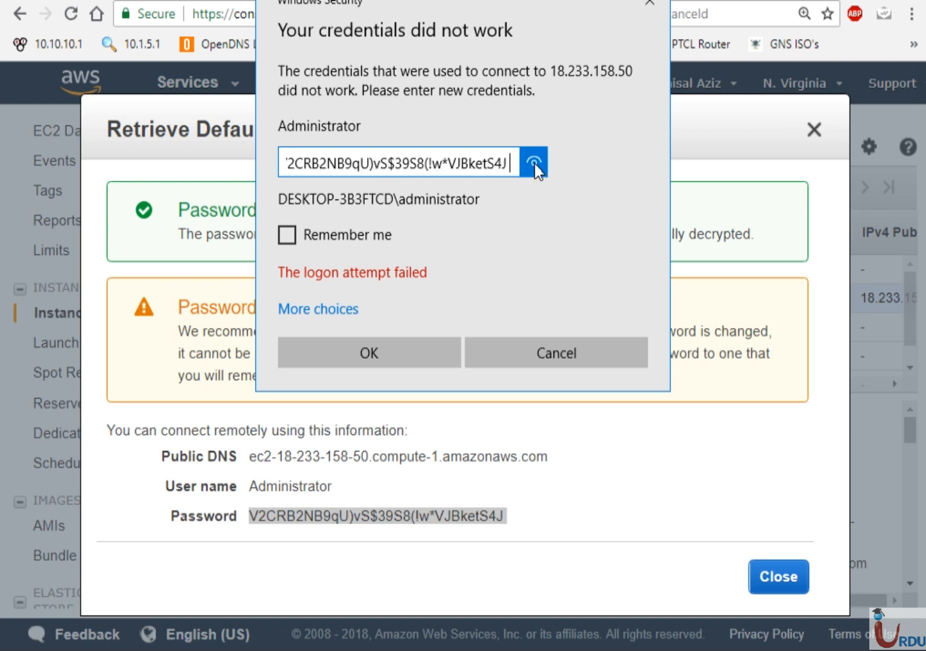
pyautogui.moveTo(535, 165); pyautogui.dragTo(535, 166)
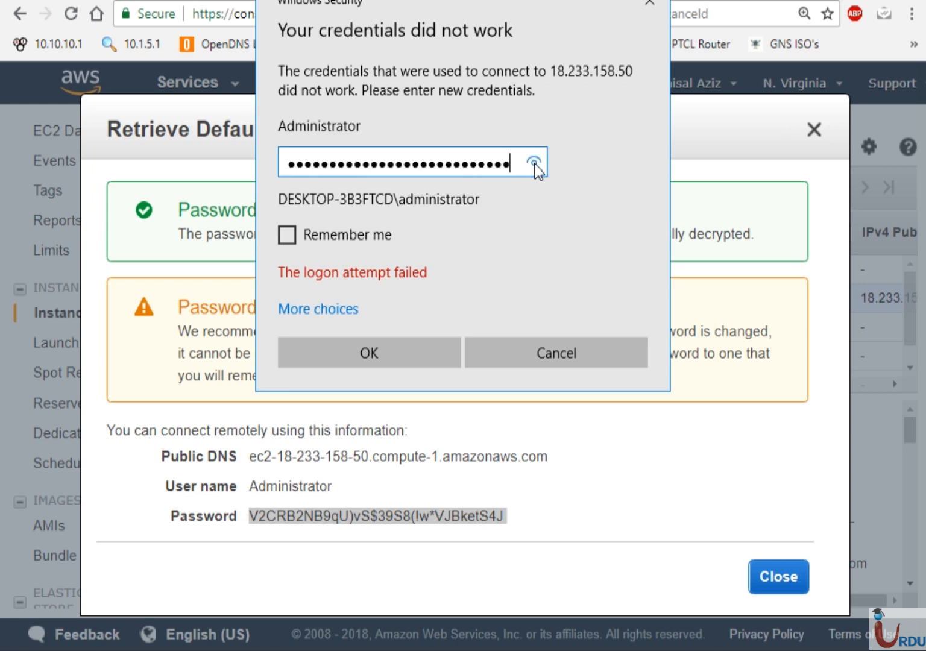
pyautogui.click(354, 346)
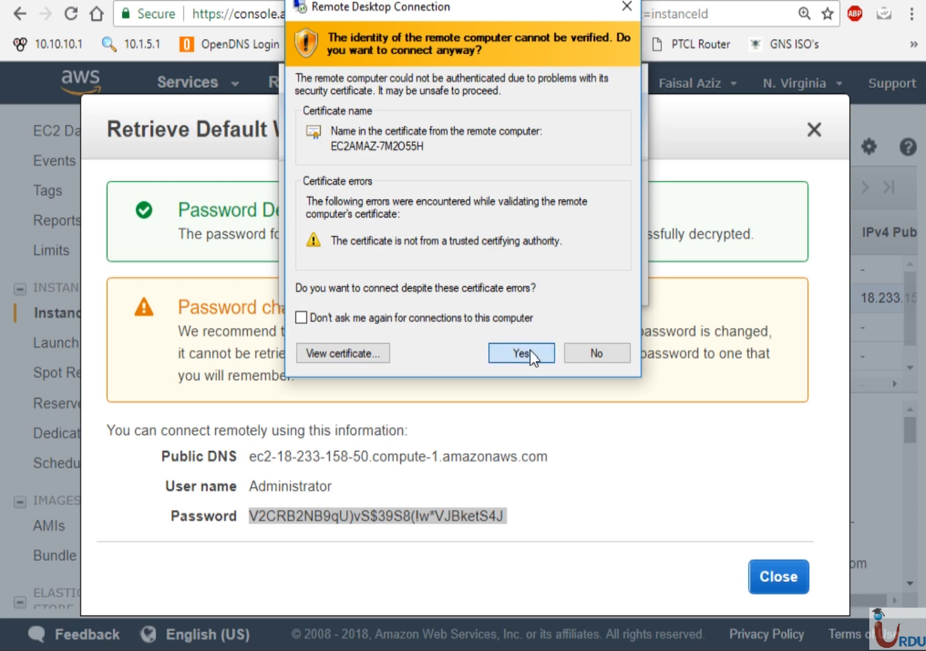
pyautogui.click(529, 352)
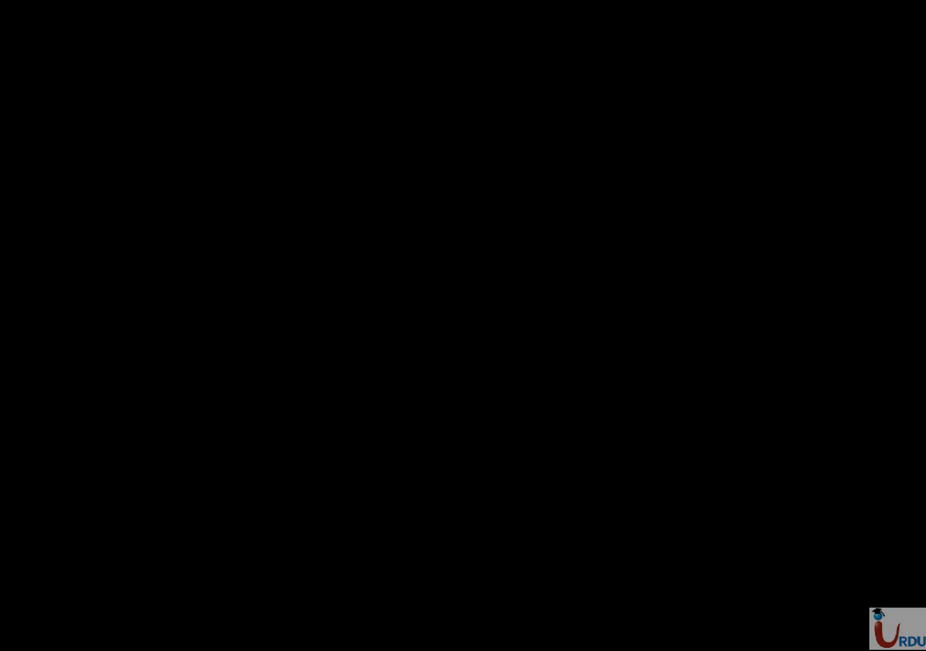
# Restore the Remote Desktop session from full screen to a window and bring the lower part of its desktop into view.
pyautogui.click(626, 1)
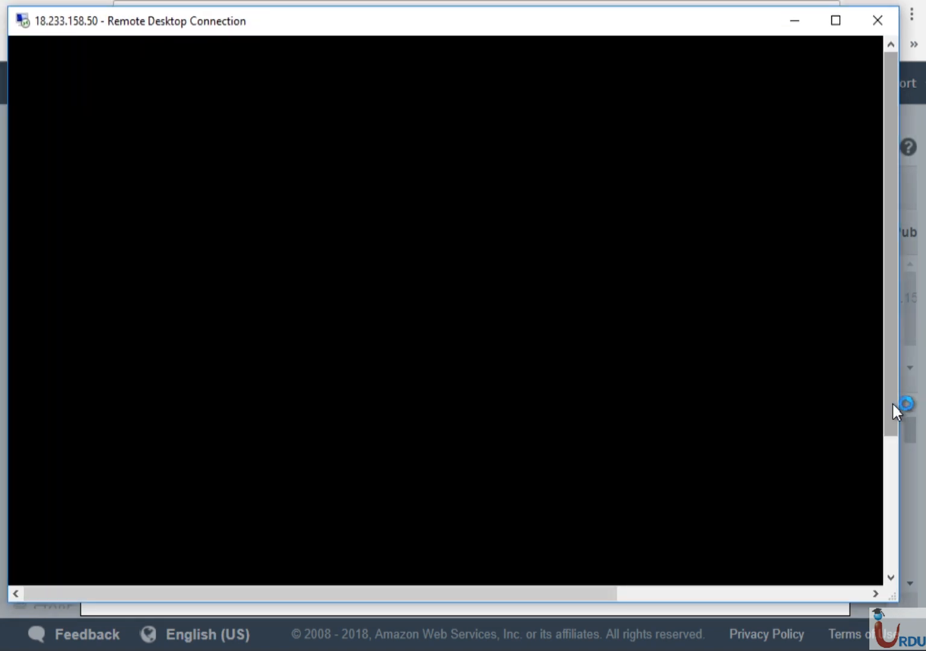
pyautogui.moveTo(892, 404); pyautogui.dragTo(890, 546)
pyautogui.moveTo(884, 482); pyautogui.dragTo(886, 241)
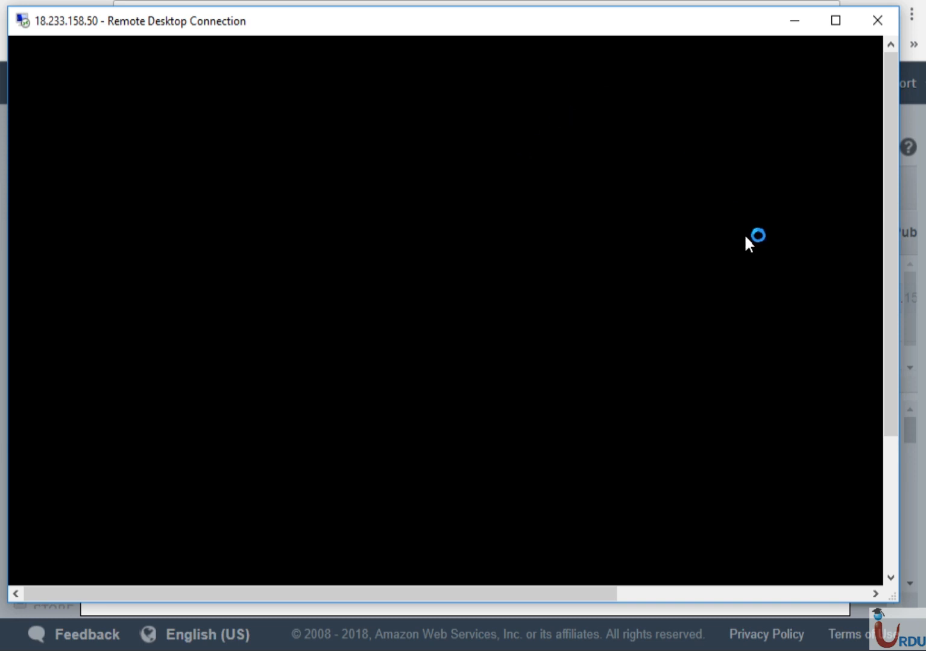
pyautogui.moveTo(386, 24); pyautogui.dragTo(400, 27)
pyautogui.moveTo(407, 39); pyautogui.dragTo(398, 37)
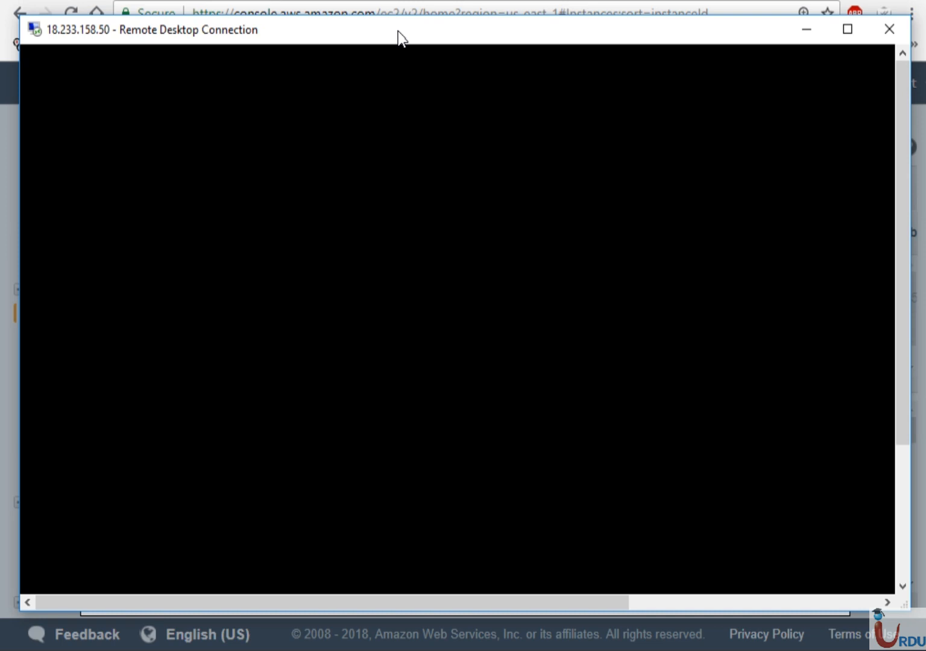
pyautogui.click(906, 479)
pyautogui.moveTo(906, 479); pyautogui.dragTo(891, 457)
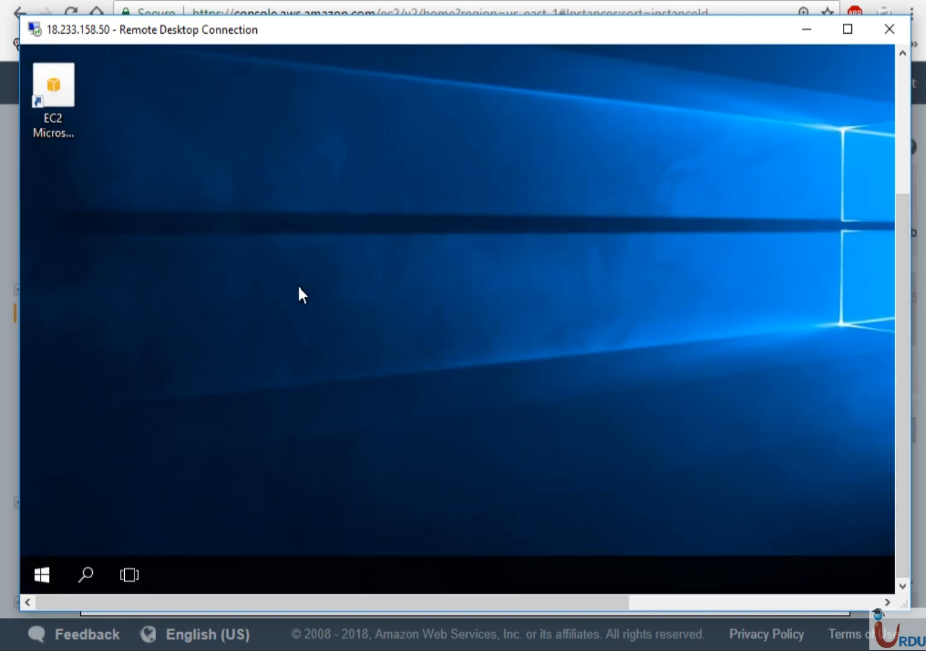
# Refresh the remote instance's Windows desktop.
pyautogui.rightClick(337, 335)
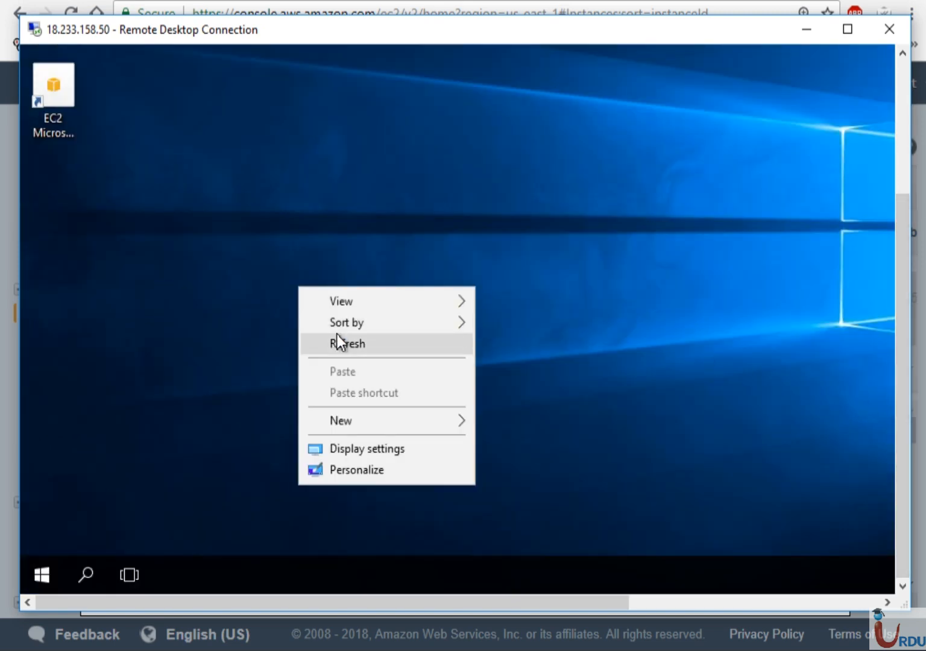
pyautogui.click(278, 175)
pyautogui.rightClick(303, 215)
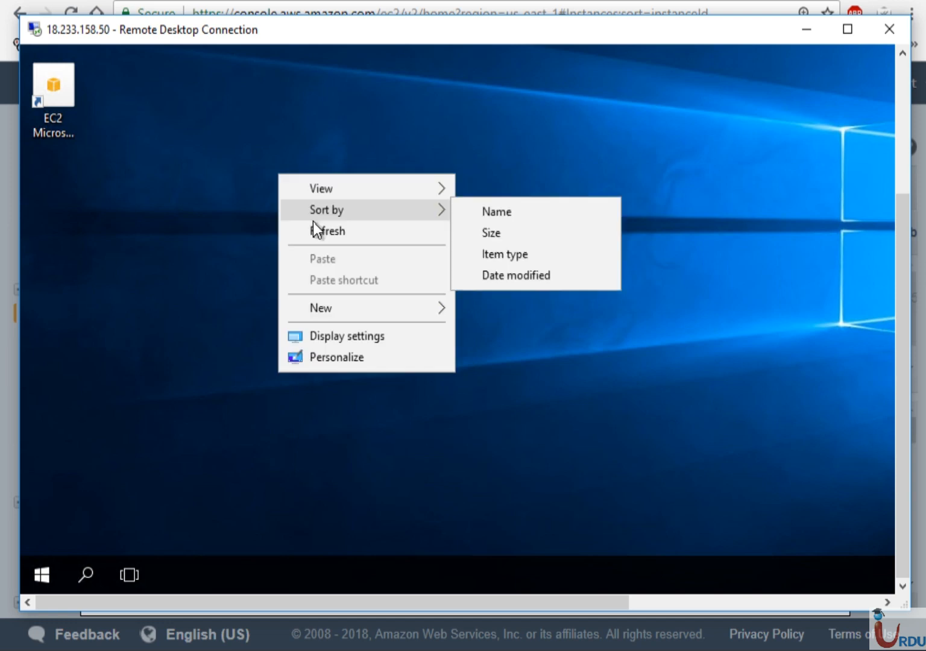
pyautogui.click(312, 229)
pyautogui.moveTo(312, 222); pyautogui.dragTo(215, 315)
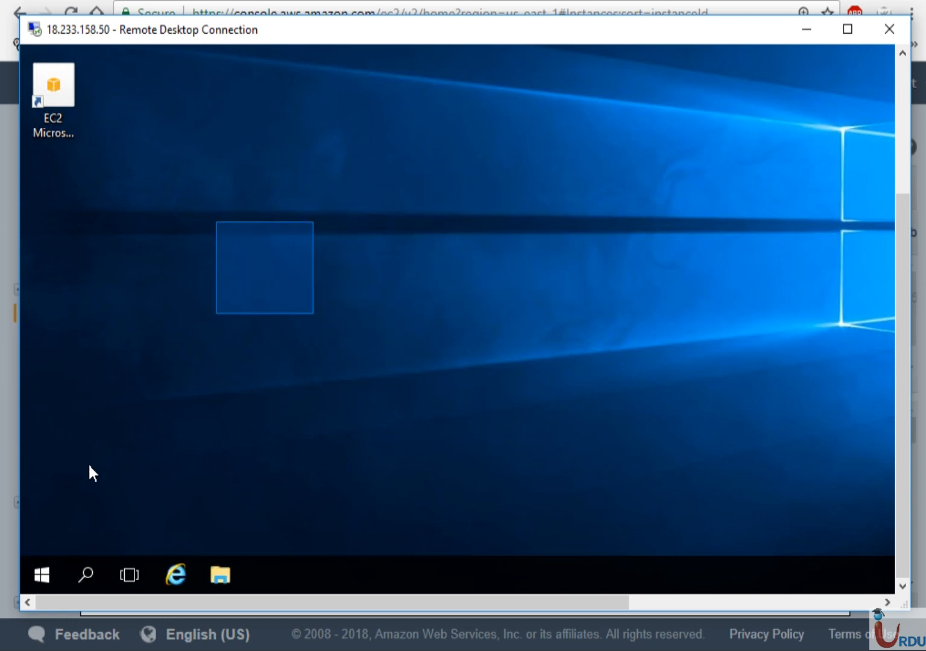
pyautogui.click(43, 569)
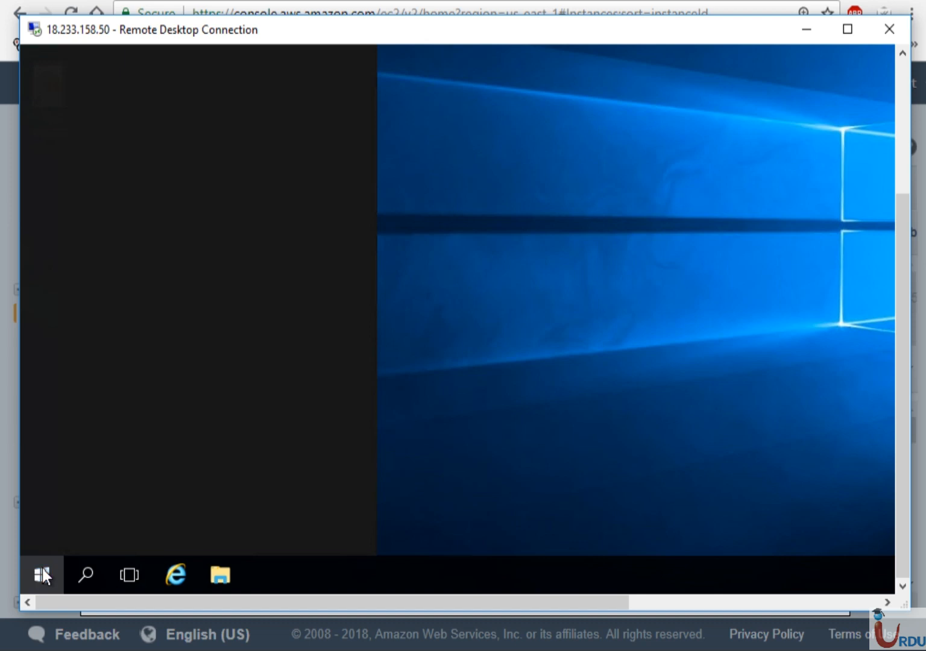
pyautogui.write('d')
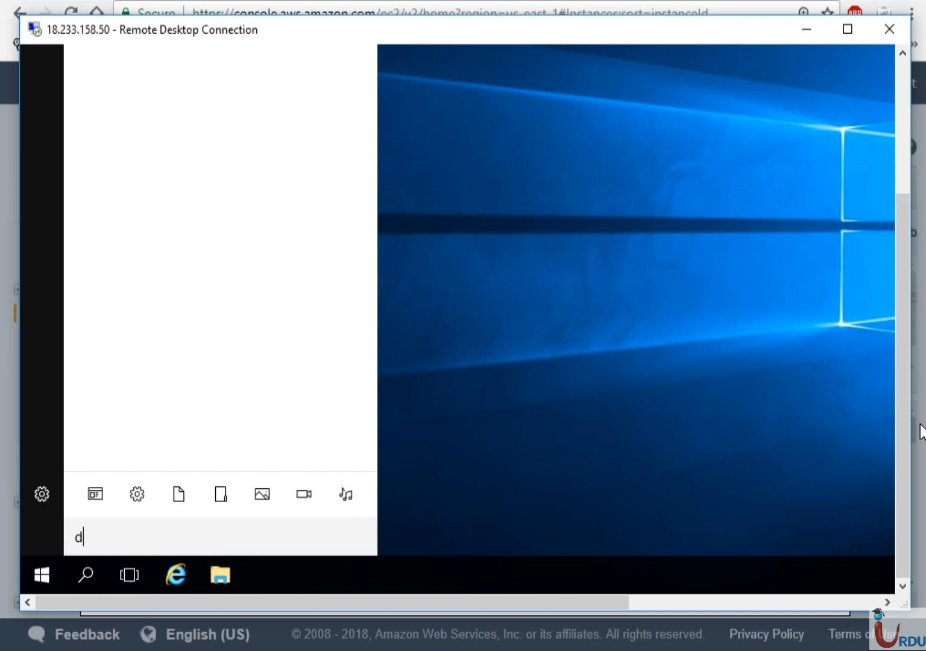
pyautogui.moveTo(900, 426); pyautogui.dragTo(903, 322)
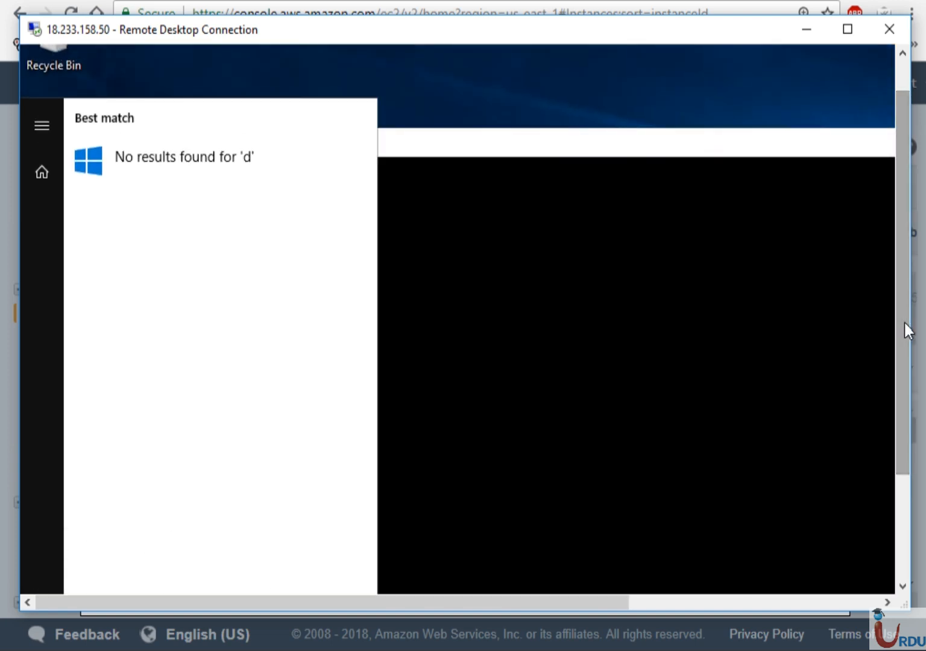
pyautogui.press('Escape')
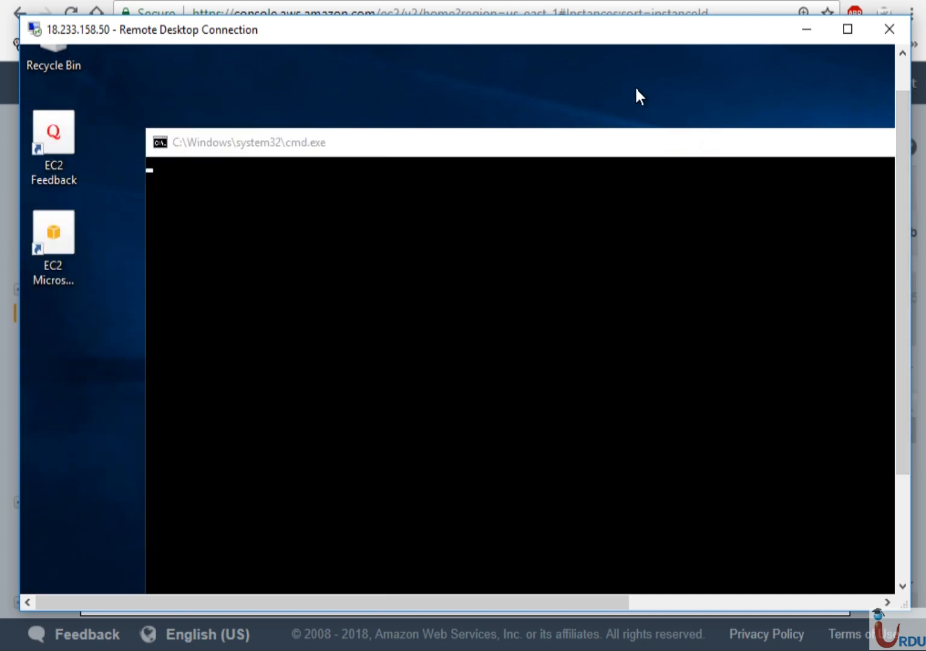
# Search the local Windows computer for disk management and open its Disk Management tool.
pyautogui.press('super')
pyautogui.write('disk m')
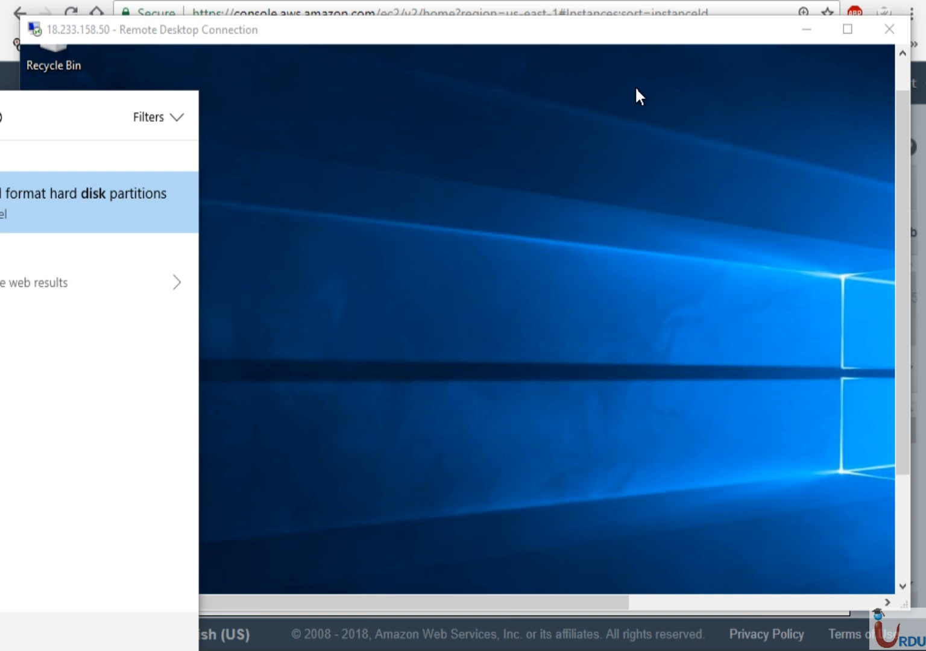
pyautogui.write('anagement')
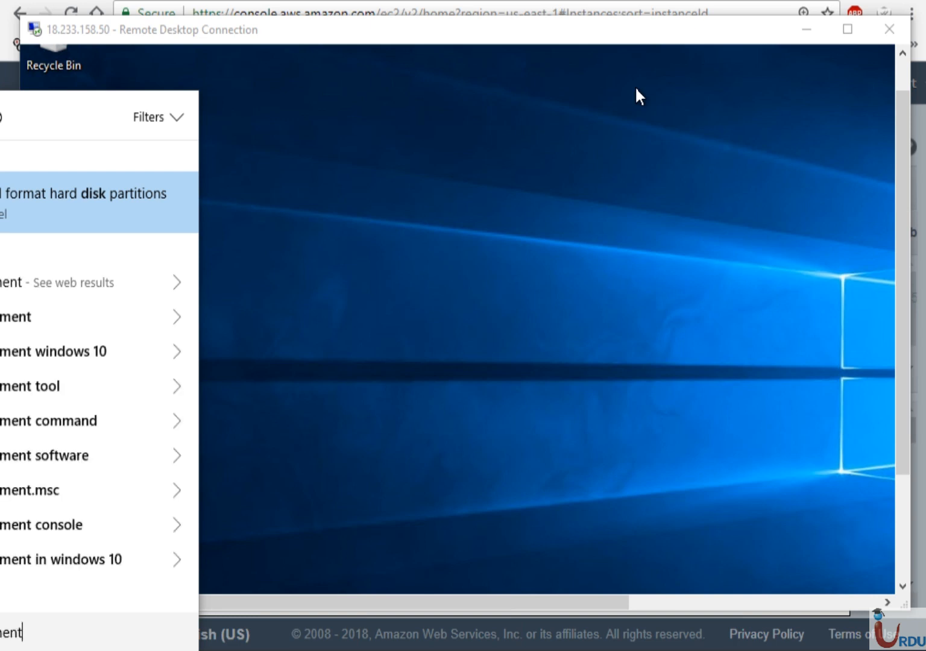
pyautogui.press('BackSpace')
pyautogui.press('BackSpace')
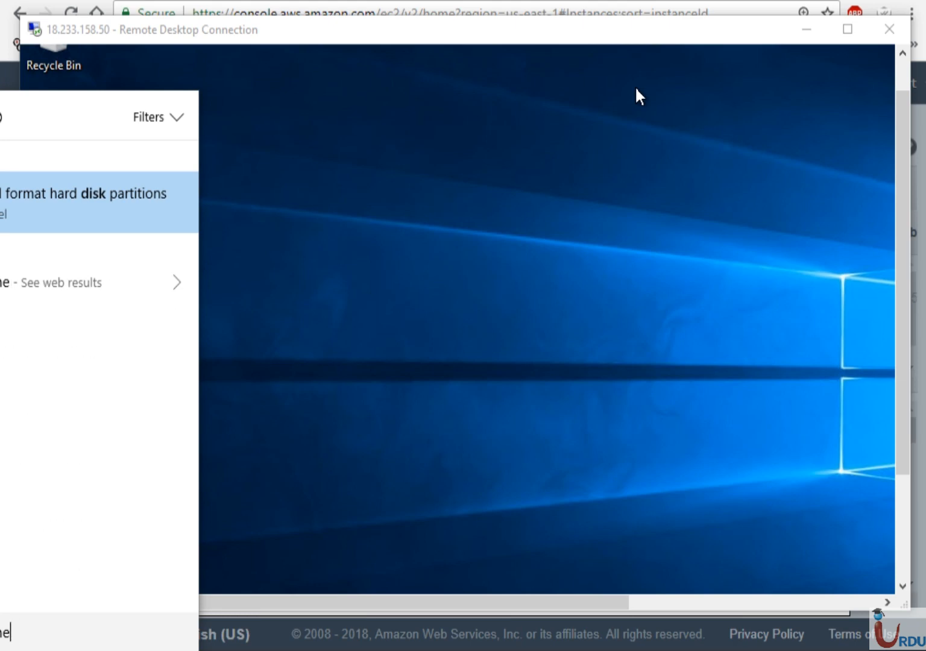
pyautogui.press('Escape')
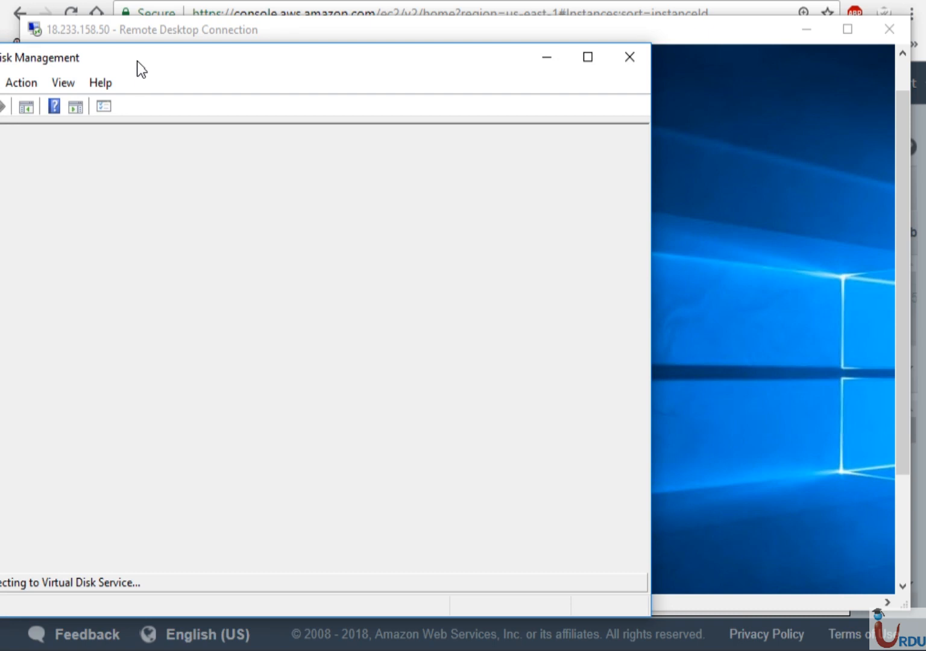
# Place the Disk Management window over the remote session and examine the listed C:, E:, Disk 0 partition 3 and System Reserved volumes.
pyautogui.moveTo(136, 61); pyautogui.dragTo(267, 62)
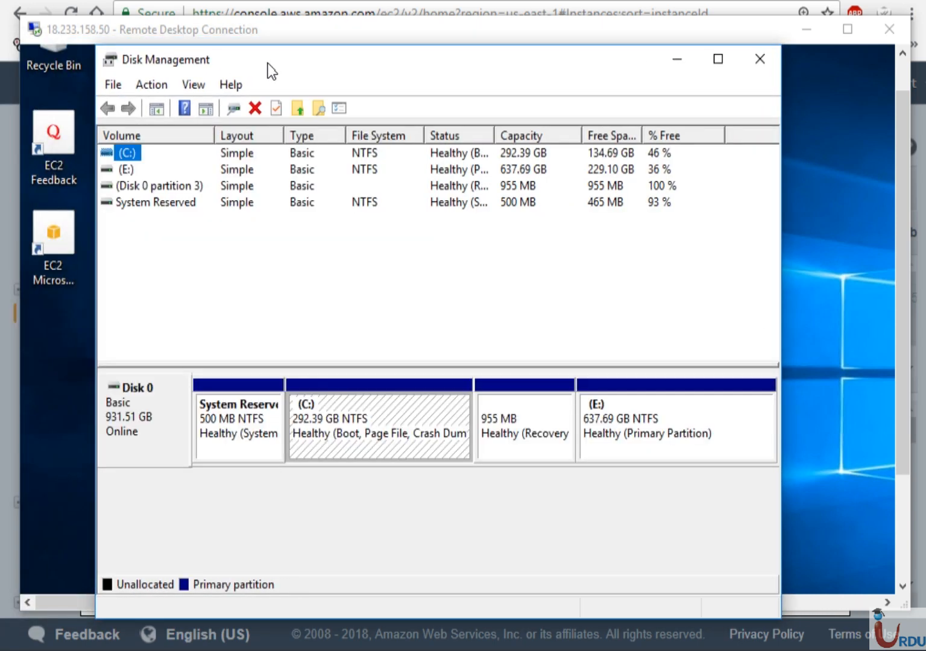
pyautogui.moveTo(268, 64); pyautogui.dragTo(269, 39)
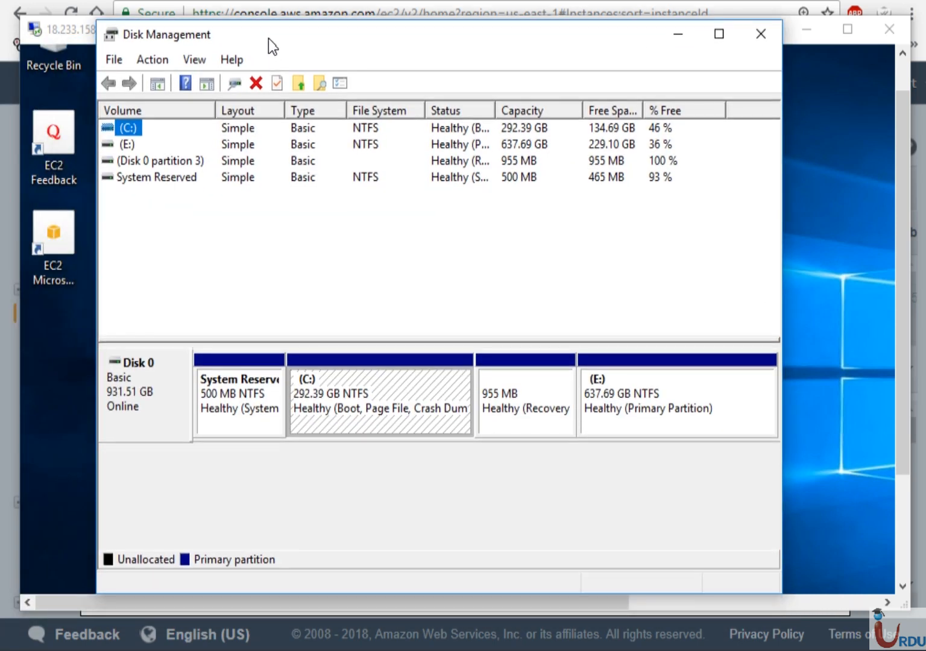
pyautogui.click(136, 151)
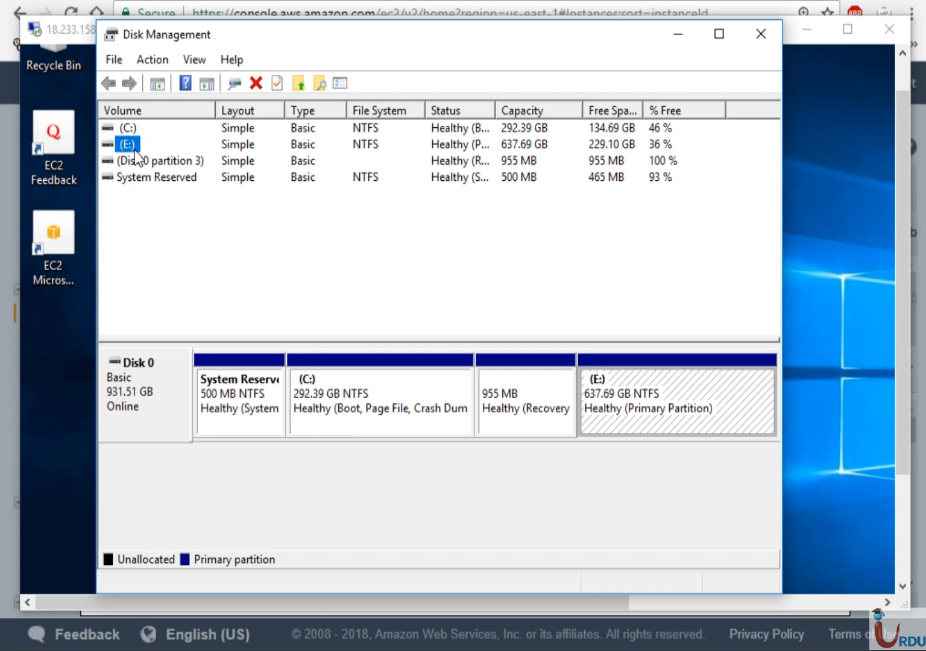
pyautogui.click(135, 157)
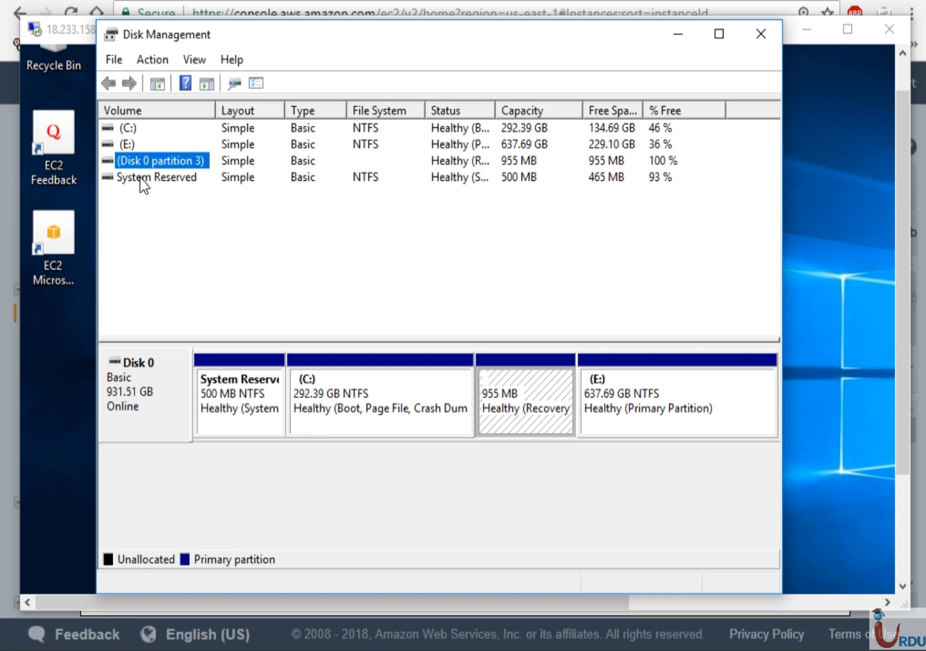
pyautogui.click(140, 178)
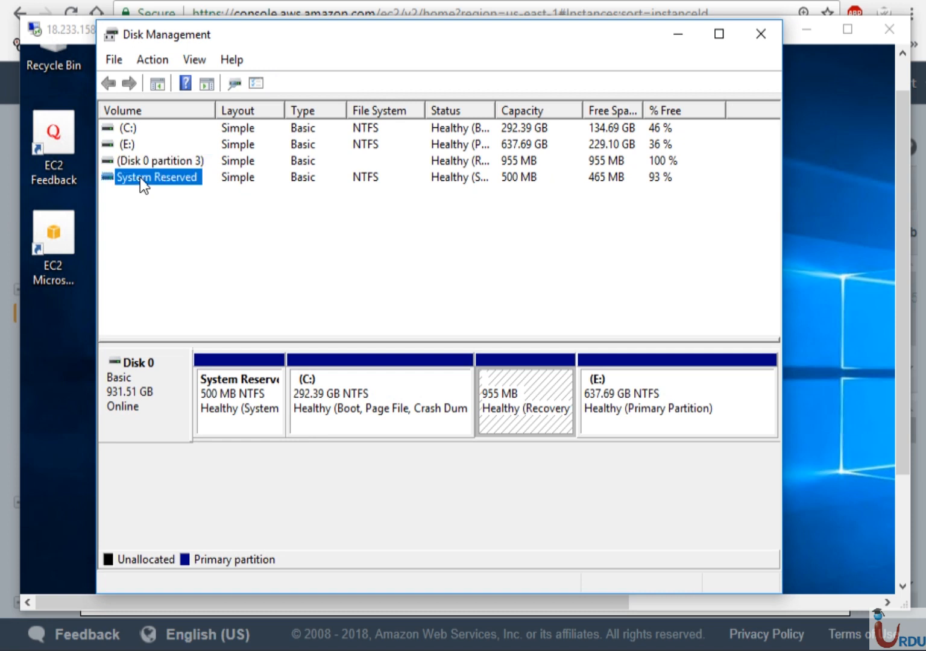
pyautogui.click(128, 140)
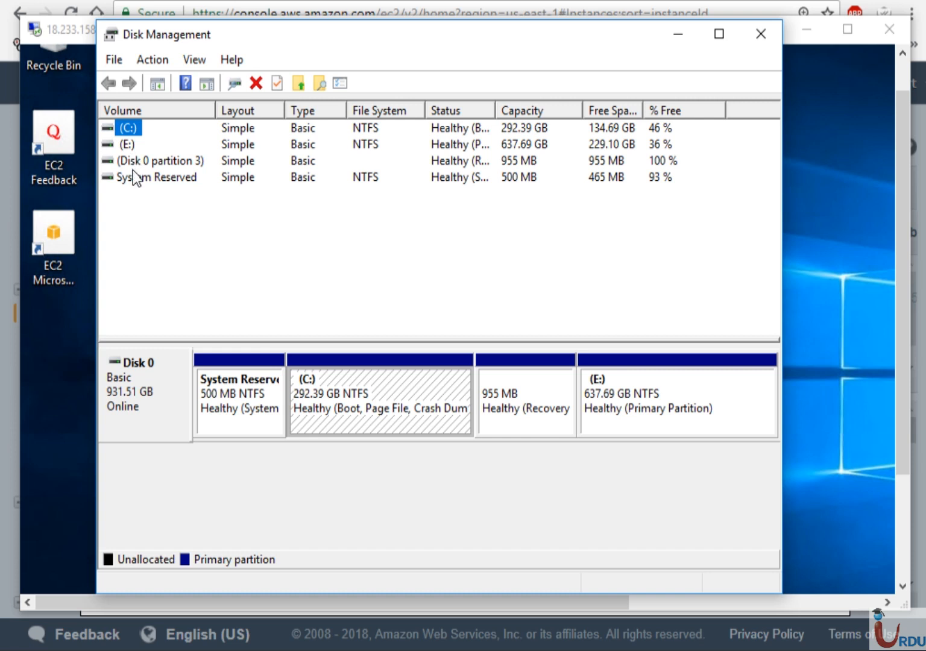
pyautogui.click(127, 161)
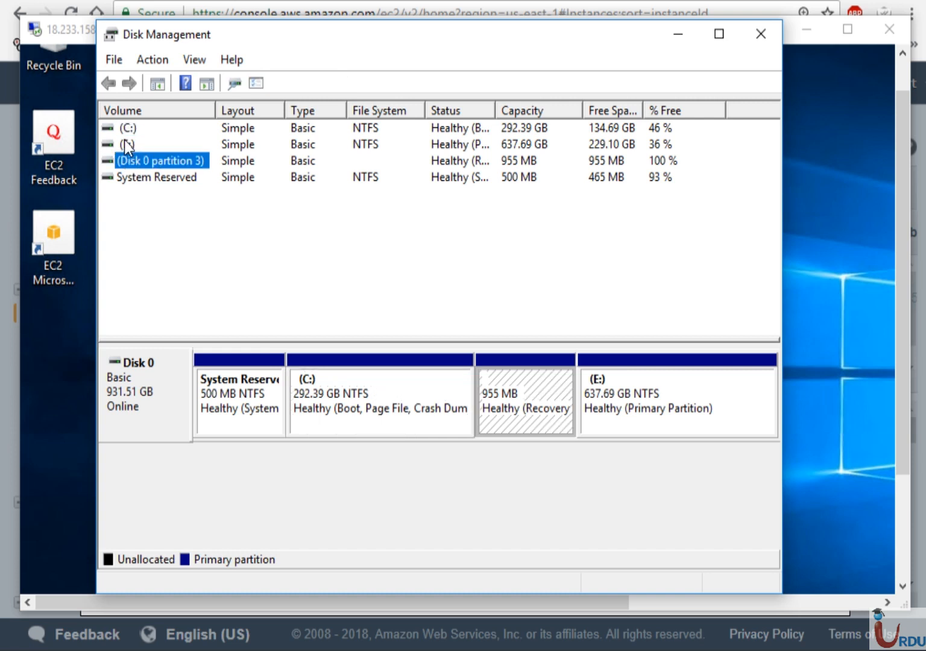
pyautogui.click(125, 141)
pyautogui.click(124, 126)
pyautogui.click(125, 144)
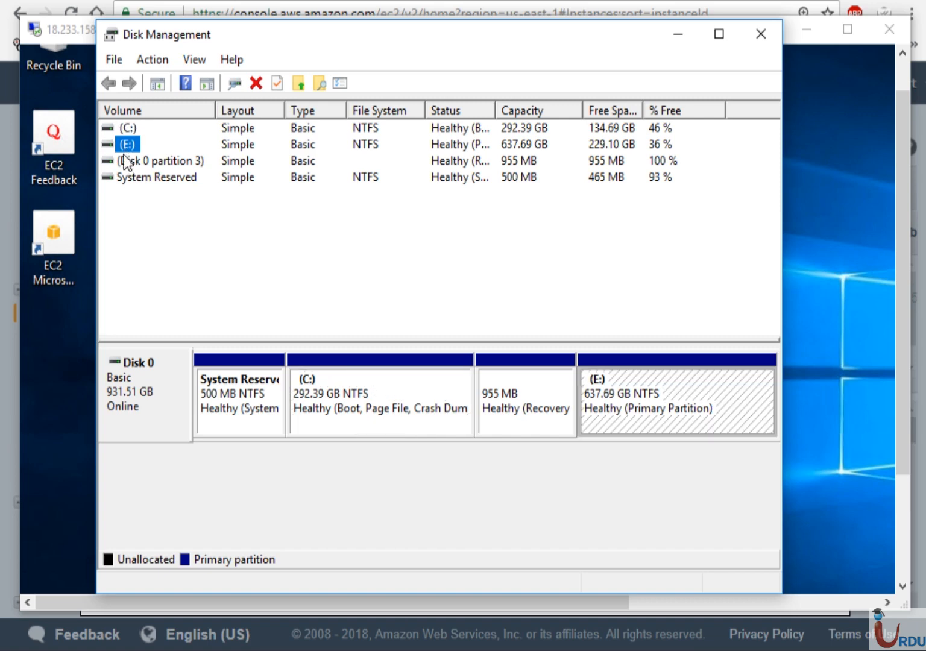
pyautogui.click(124, 160)
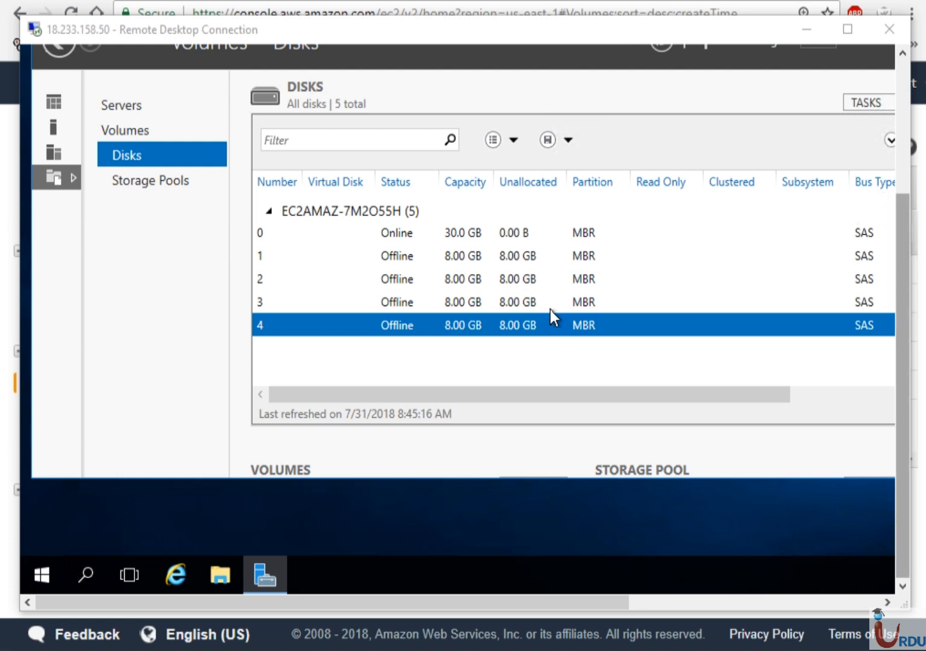
# Examine the drives under This PC on the remote instance and compare them with the RAID Testing volumes in the EC2 console.
pyautogui.click(222, 575)
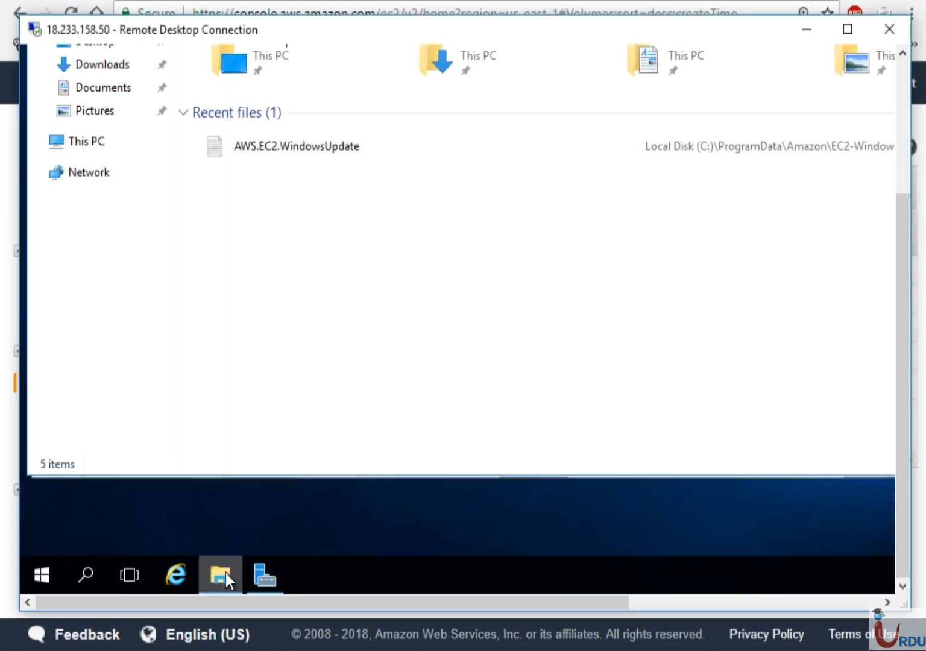
pyautogui.click(86, 143)
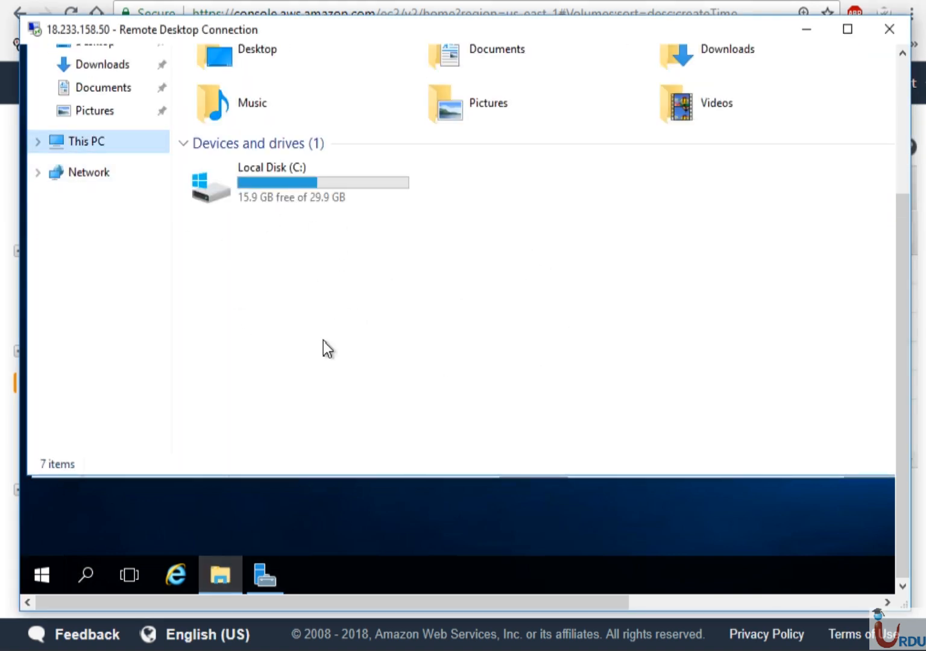
pyautogui.click(805, 29)
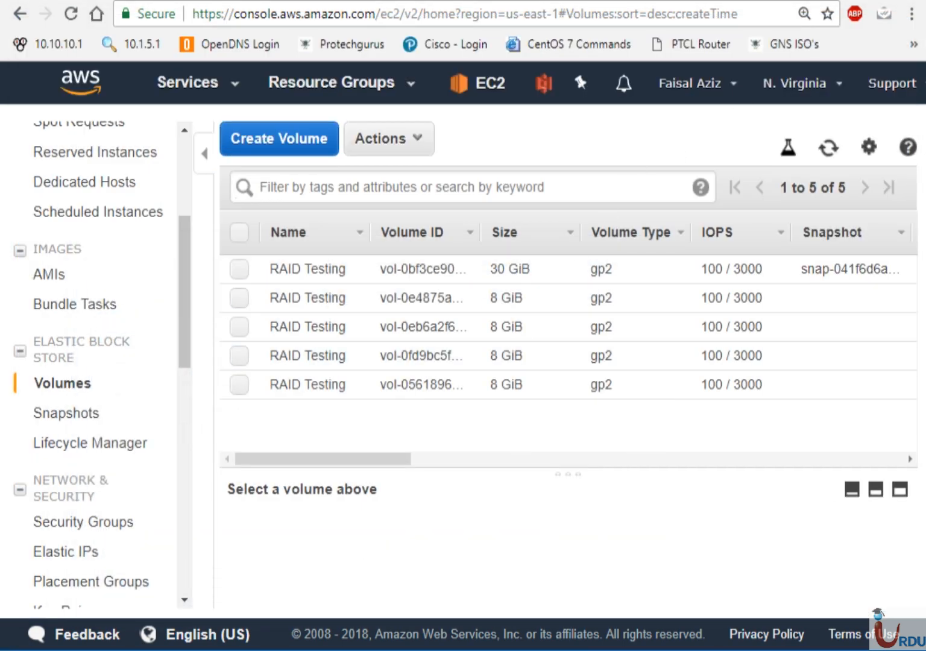
pyautogui.hotkey('alt', 'Tab')
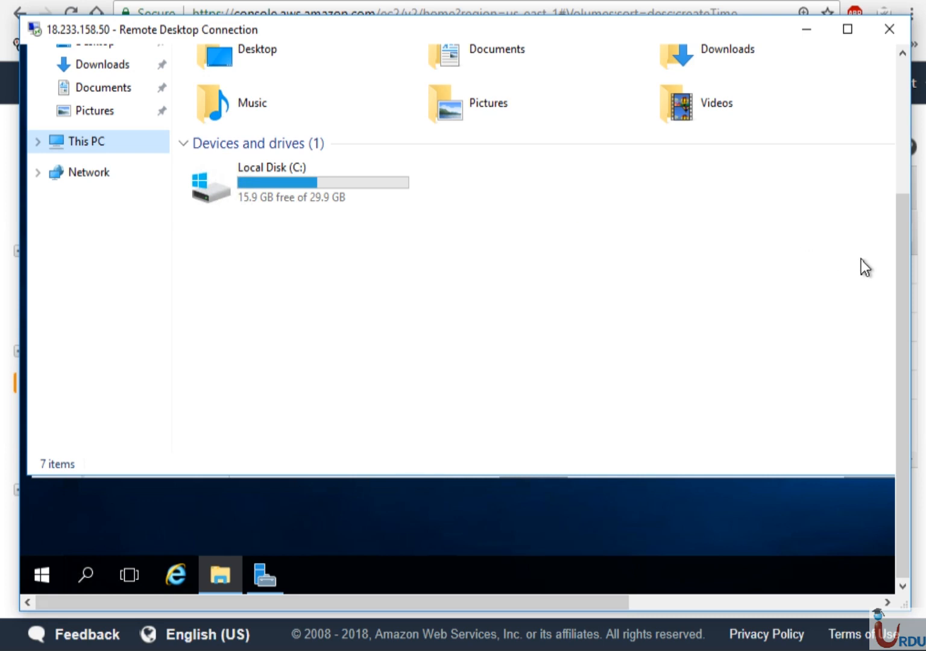
# Return to Server Manager on the remote instance and reopen the Disks list of File and Storage Services.
pyautogui.click(272, 573)
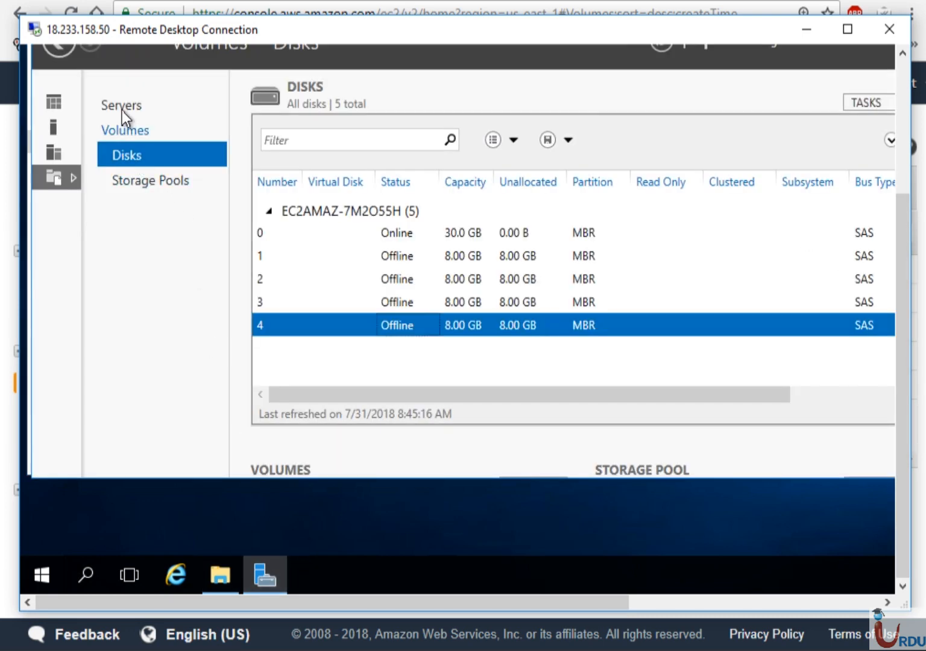
pyautogui.click(63, 176)
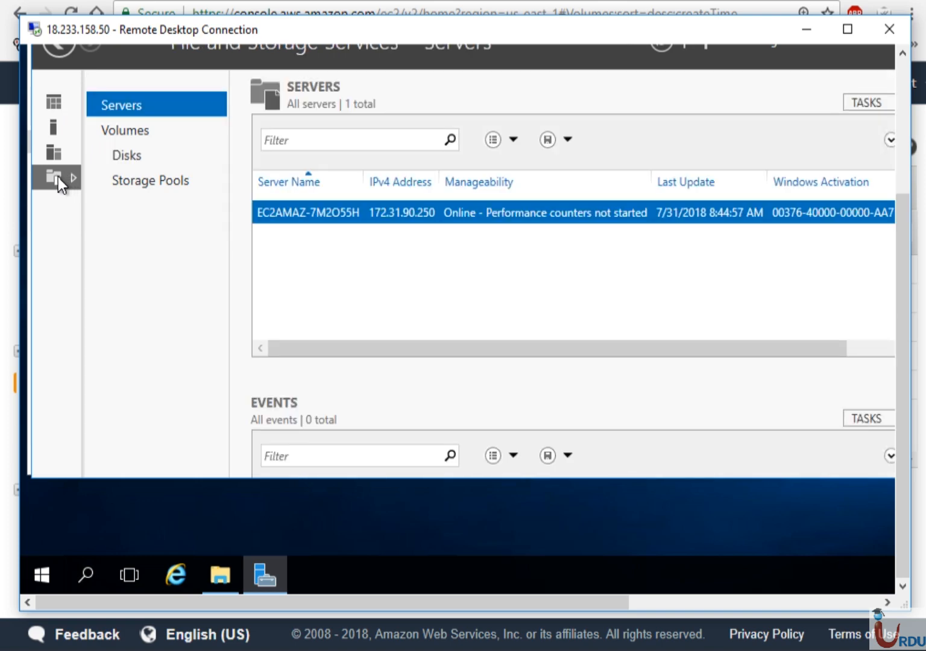
pyautogui.click(52, 105)
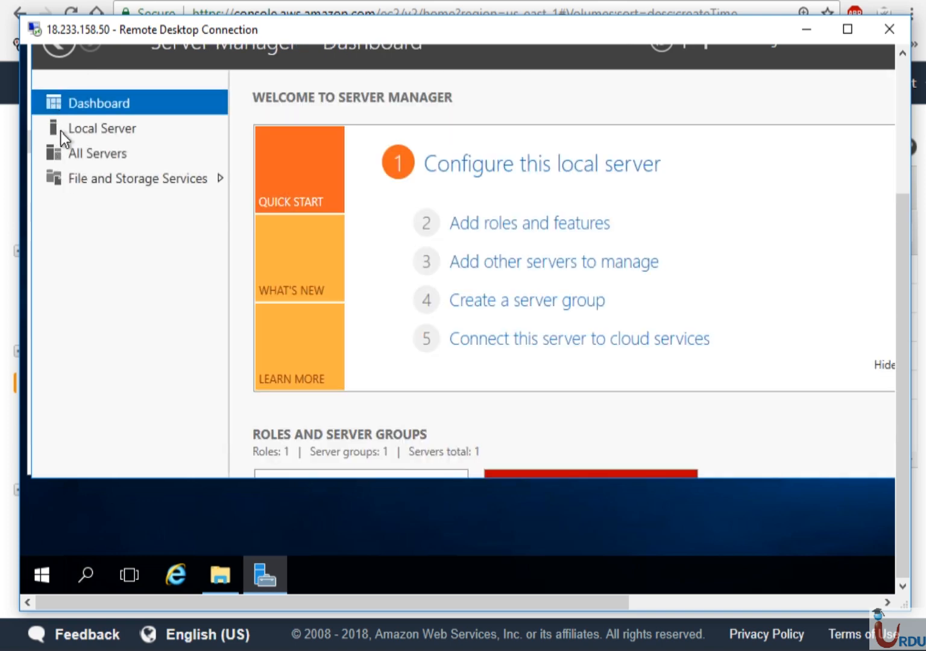
pyautogui.click(95, 177)
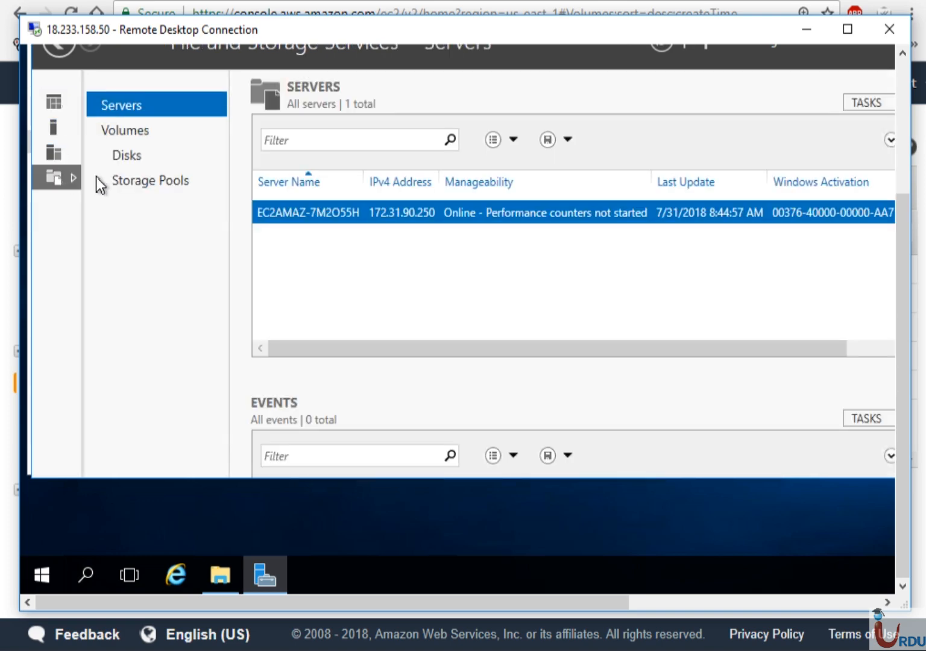
pyautogui.click(137, 130)
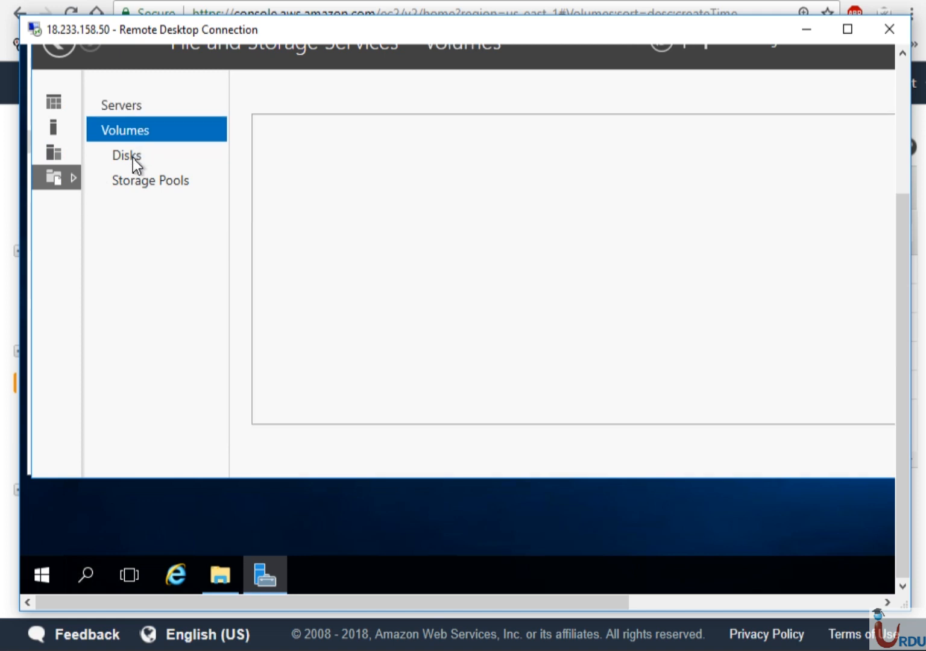
pyautogui.click(132, 157)
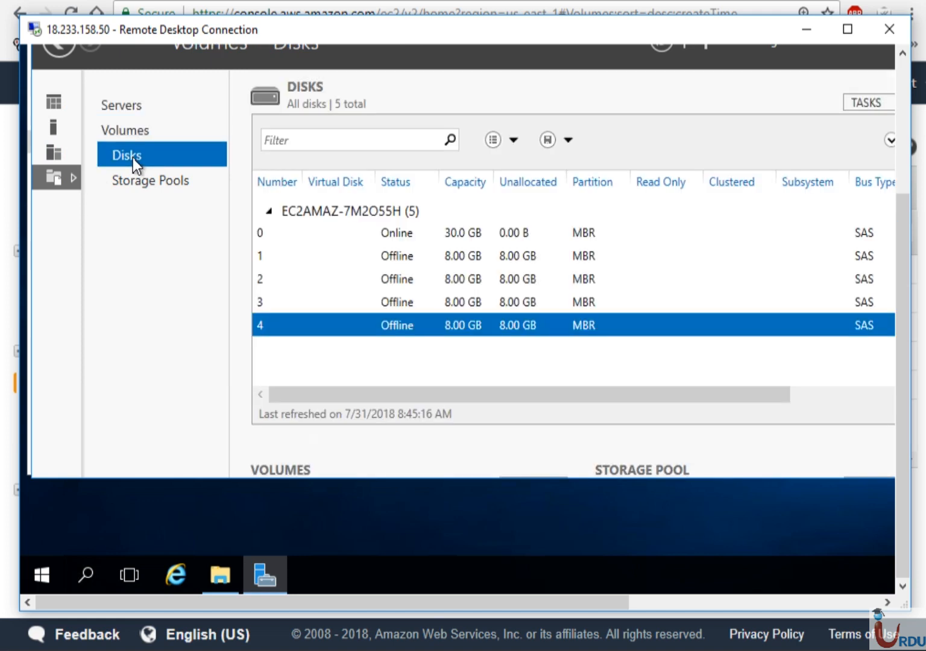
# Bring offline disks 1 and 2 online and accept the data-loss warning for each.
pyautogui.click(400, 261)
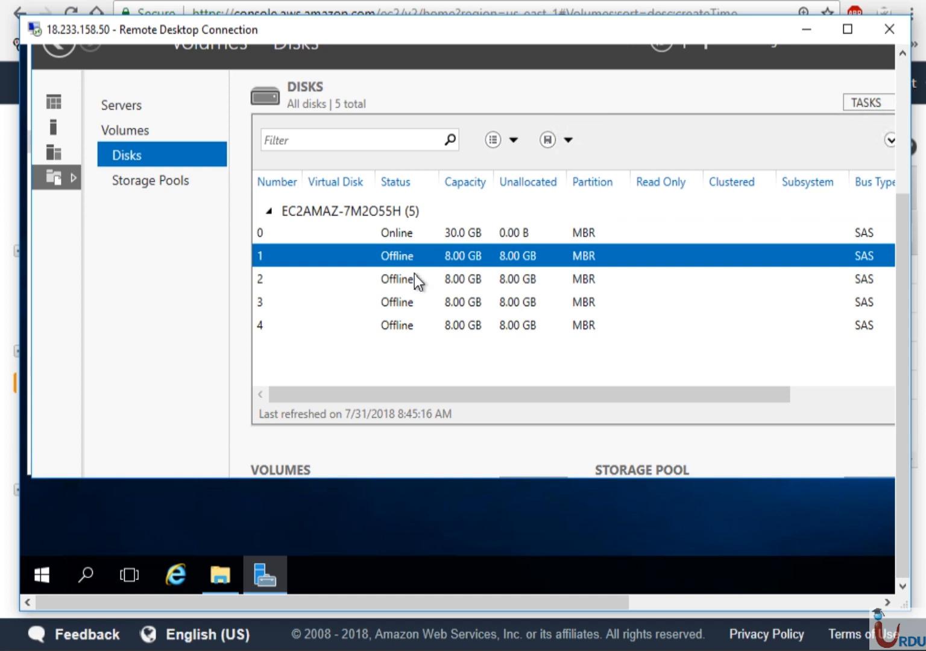
pyautogui.rightClick(374, 258)
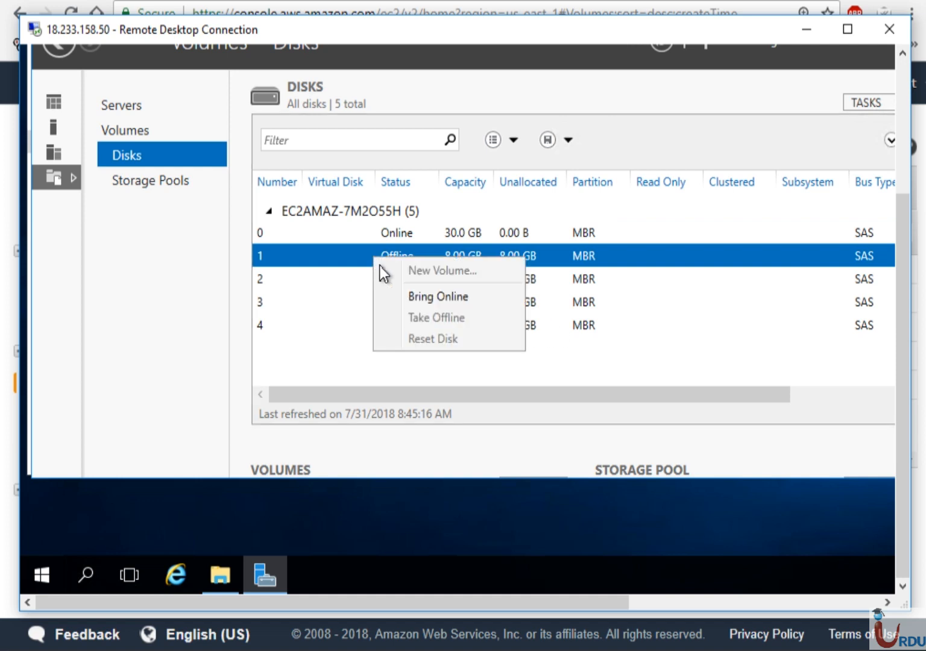
pyautogui.click(405, 297)
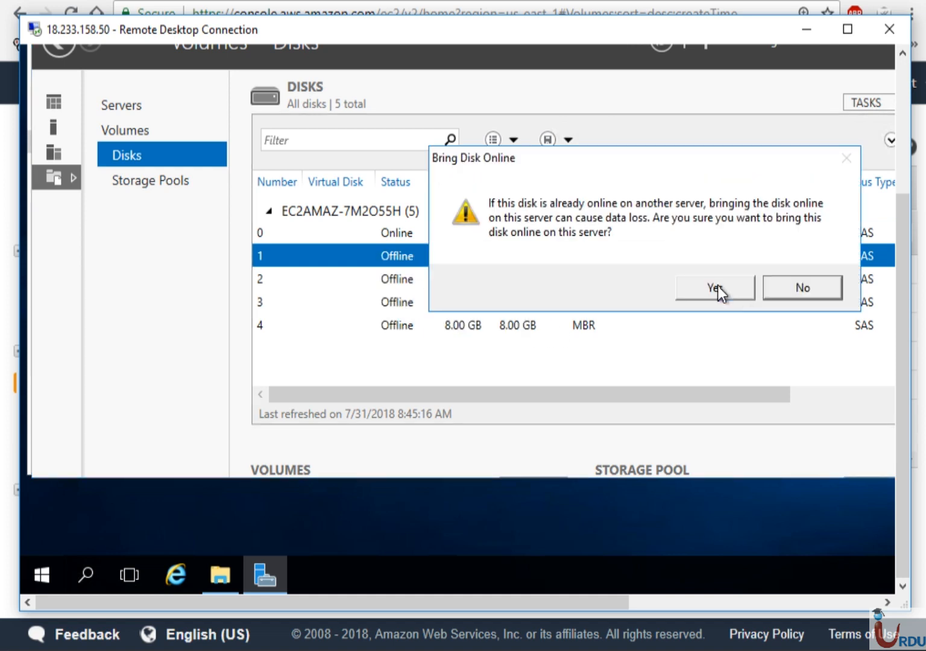
pyautogui.click(718, 287)
pyautogui.rightClick(413, 280)
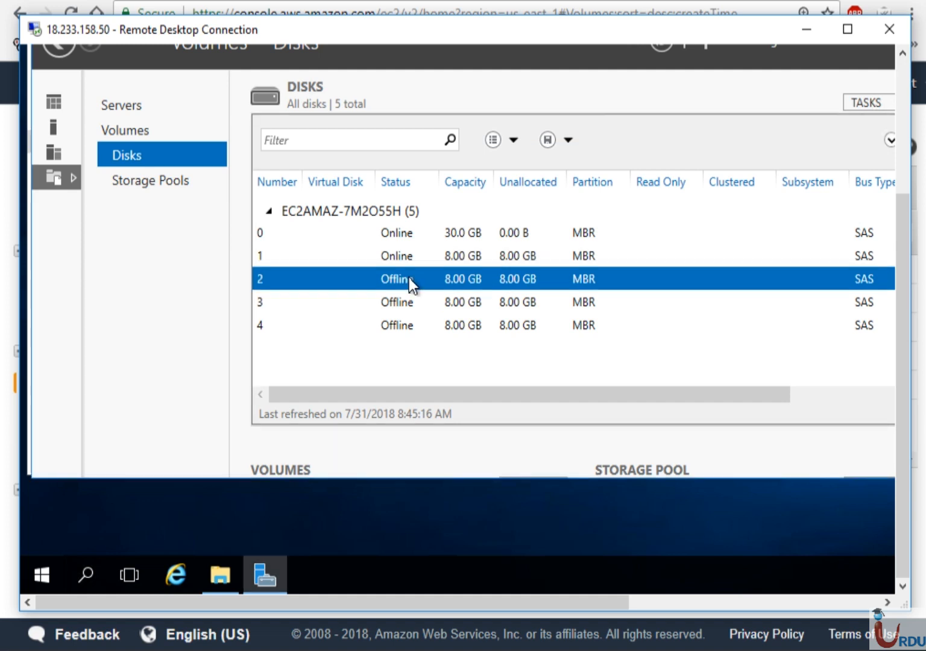
pyautogui.click(443, 316)
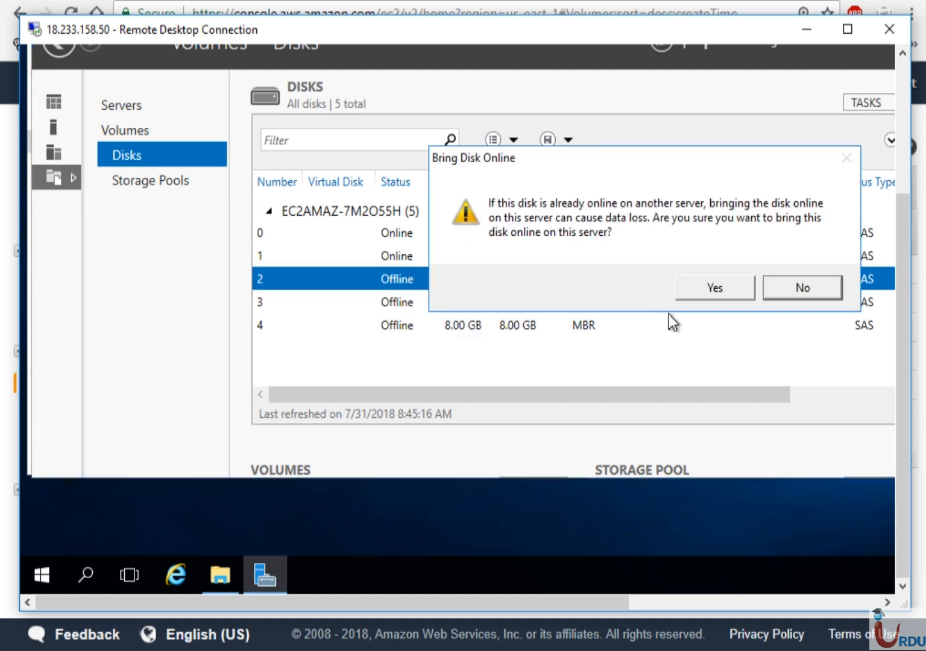
pyautogui.click(705, 291)
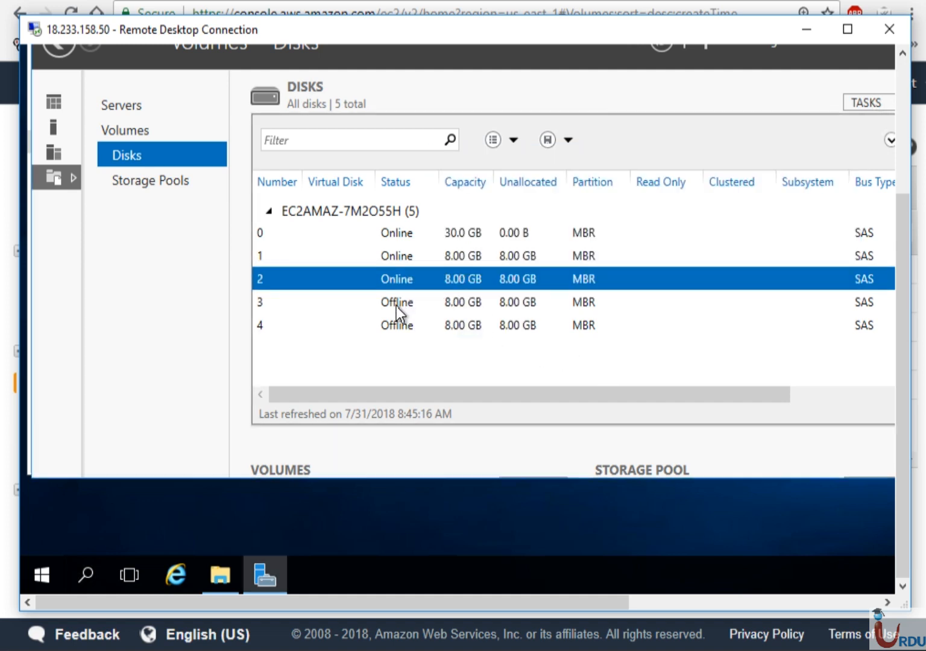
# Bring offline disks 3 and 4 online and accept the data-loss warning for each.
pyautogui.rightClick(397, 306)
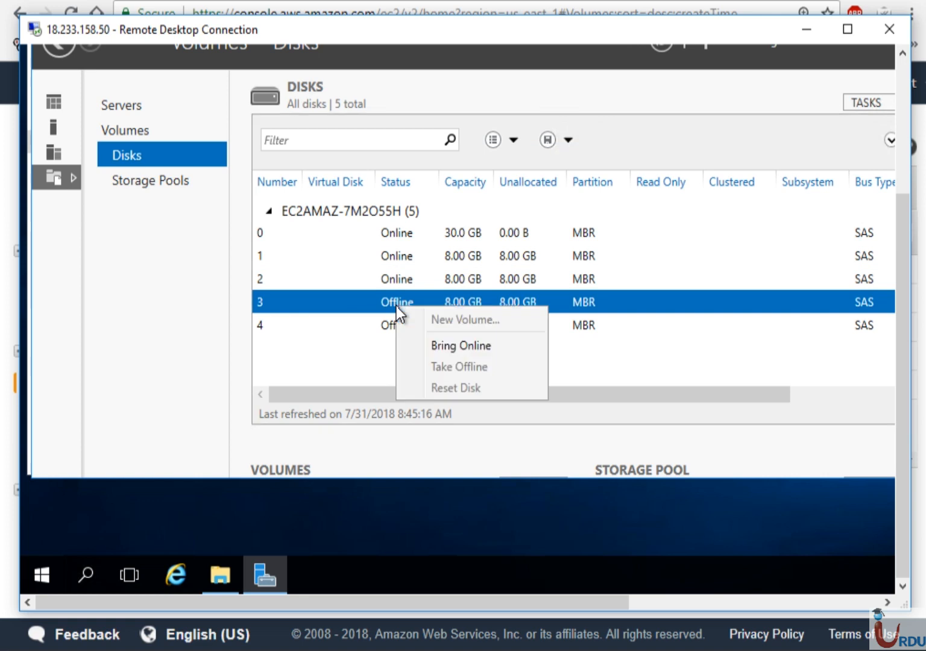
pyautogui.click(515, 344)
pyautogui.click(713, 294)
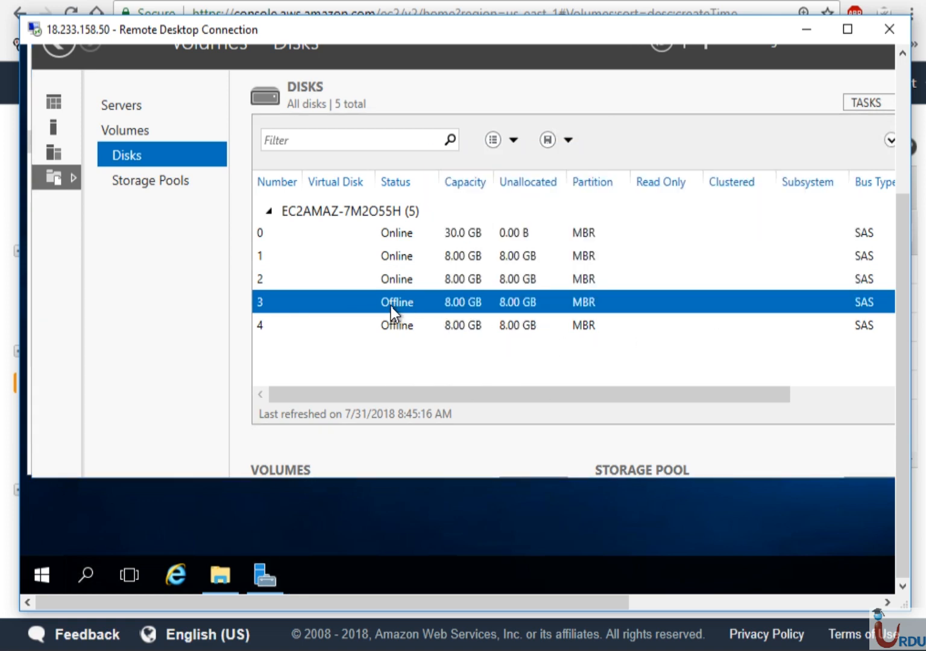
pyautogui.click(385, 325)
pyautogui.rightClick(385, 320)
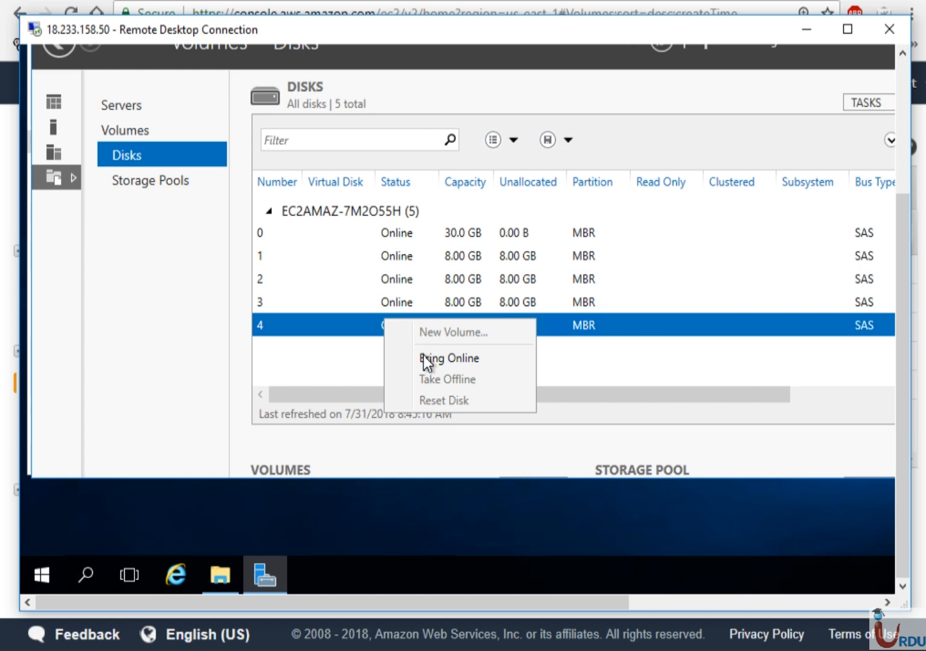
pyautogui.click(423, 355)
pyautogui.click(688, 292)
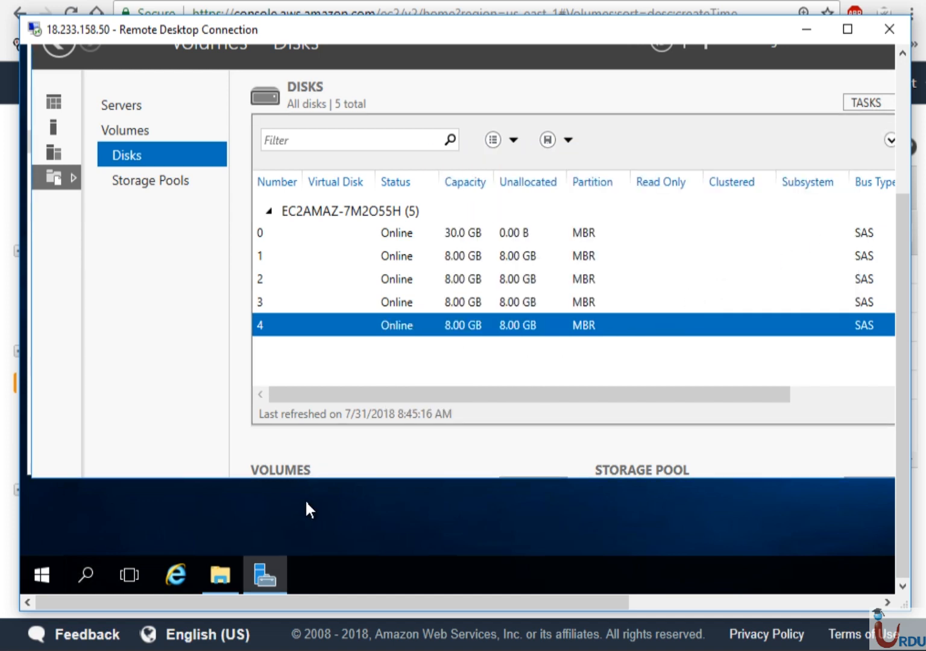
# Refresh This PC in the remote File Explorer to check which drives are listed.
pyautogui.click(230, 563)
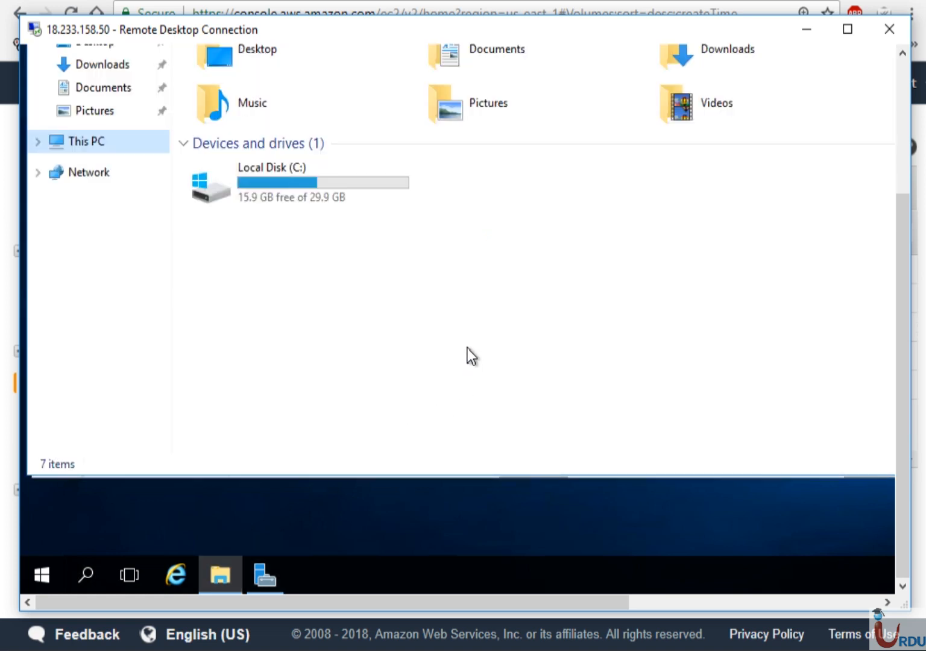
pyautogui.rightClick(467, 348)
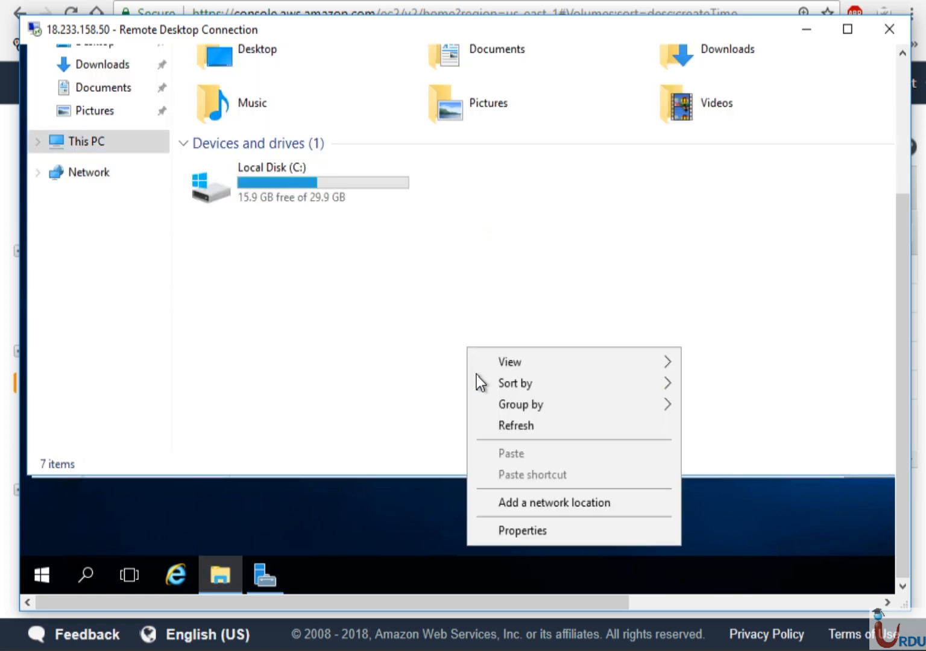
pyautogui.click(511, 419)
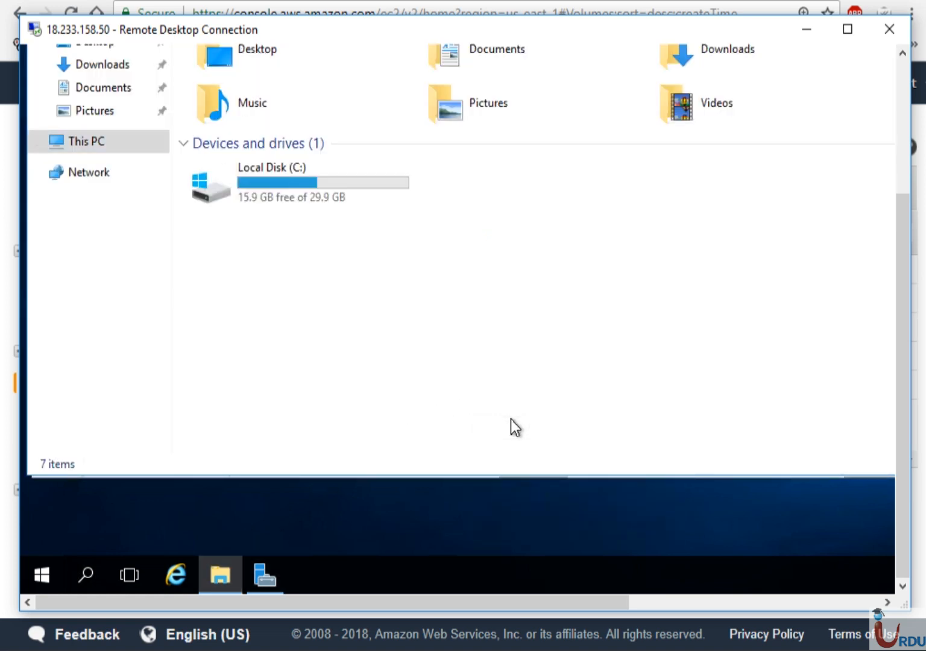
pyautogui.click(265, 574)
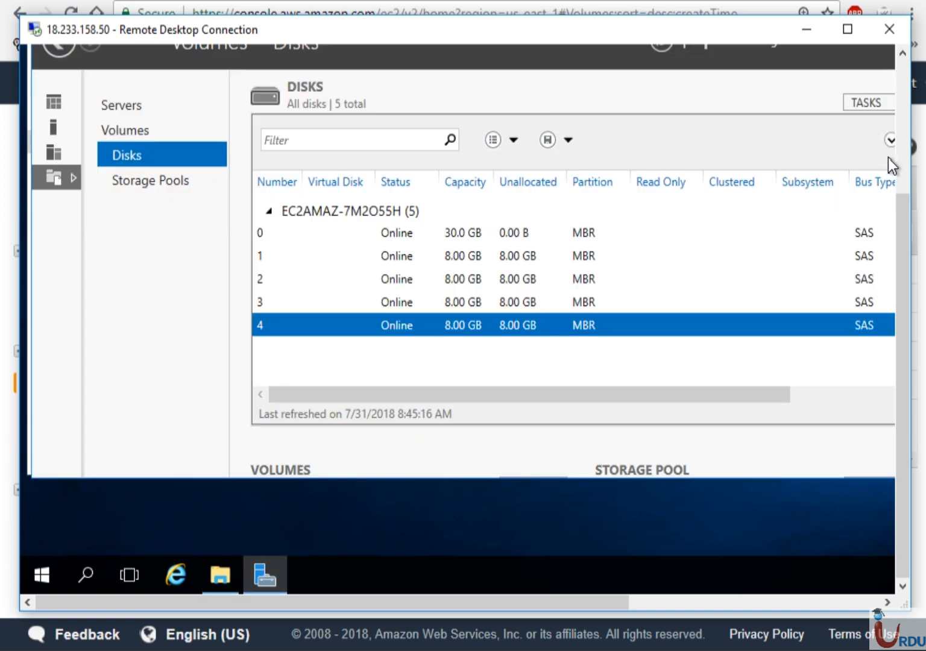
pyautogui.click(903, 164)
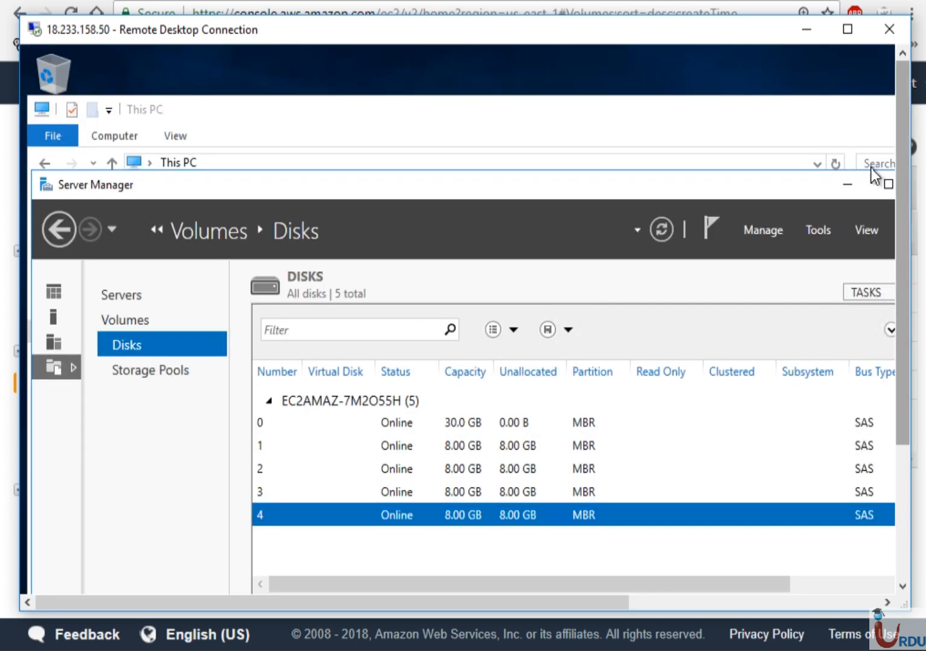
pyautogui.click(823, 227)
pyautogui.click(842, 277)
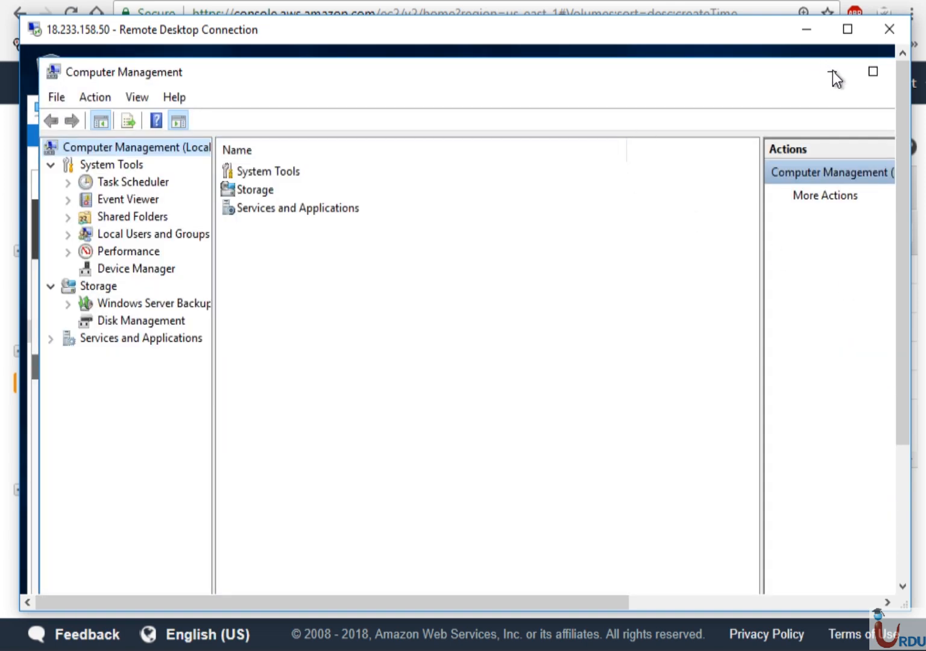
pyautogui.click(833, 71)
# Refresh the disk data in Server Manager and the remote Windows desktop.
pyautogui.click(654, 226)
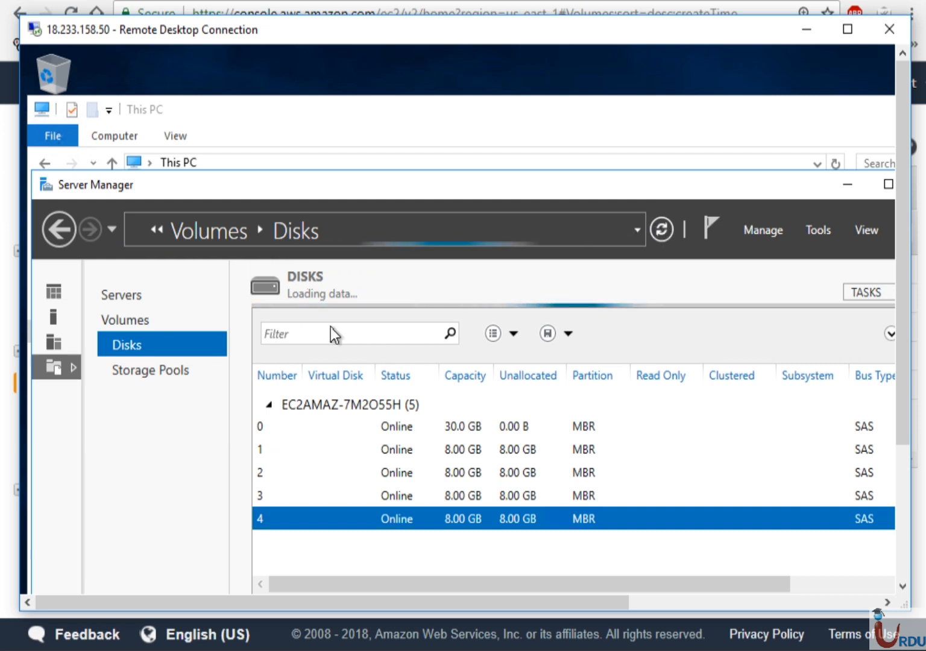
pyautogui.click(389, 59)
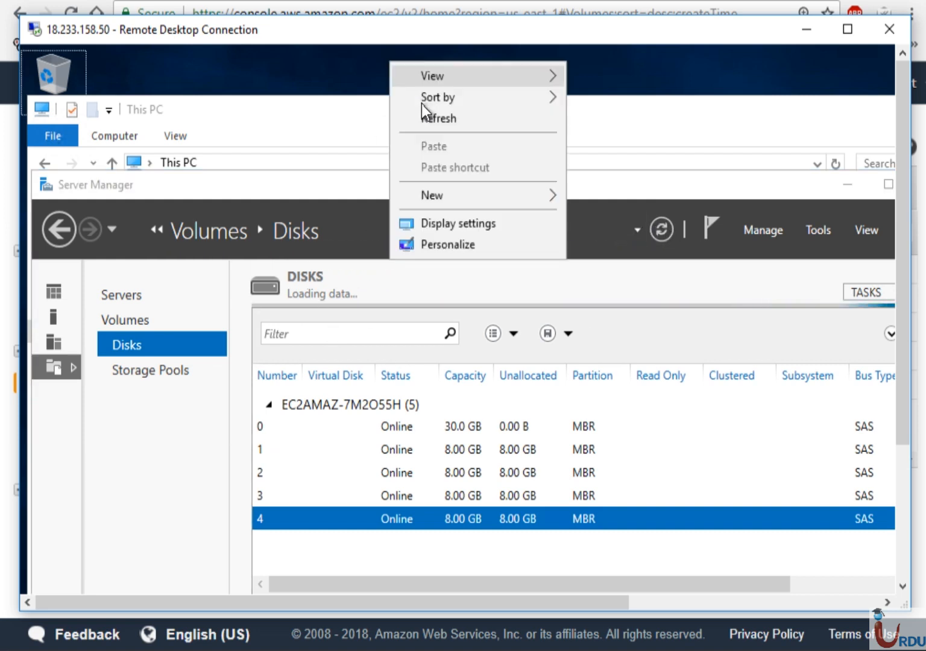
pyautogui.click(436, 120)
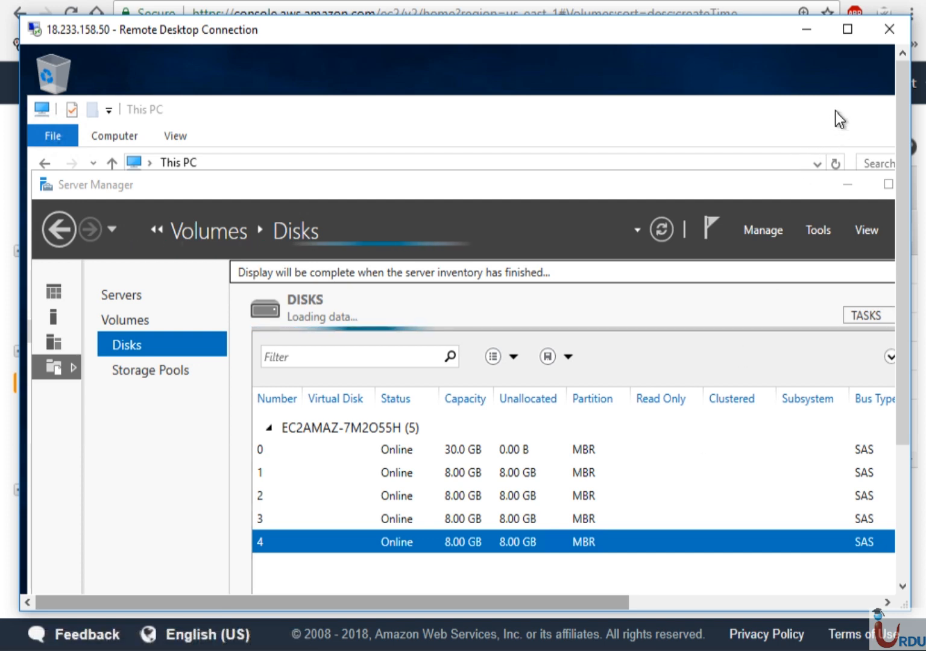
# Recheck the drives under This PC, move its window higher on the remote desktop, and minimize it.
pyautogui.click(408, 108)
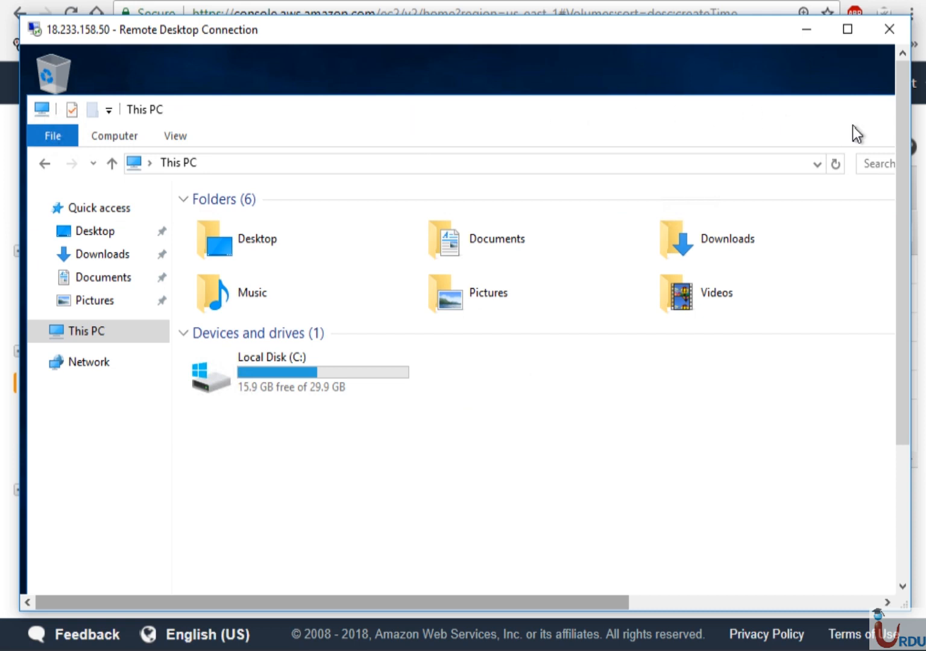
pyautogui.moveTo(852, 126); pyautogui.dragTo(637, 92)
pyautogui.click(731, 74)
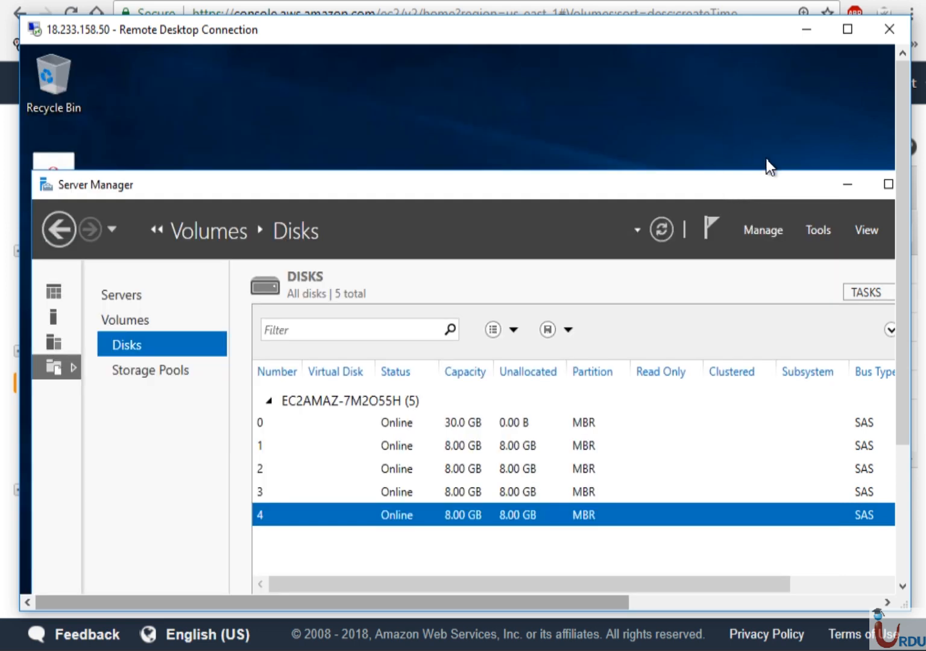
# Move Server Manager higher on the remote desktop and open Disk Management in Computer Management to show the attached disks.
pyautogui.moveTo(765, 174); pyautogui.dragTo(725, 107)
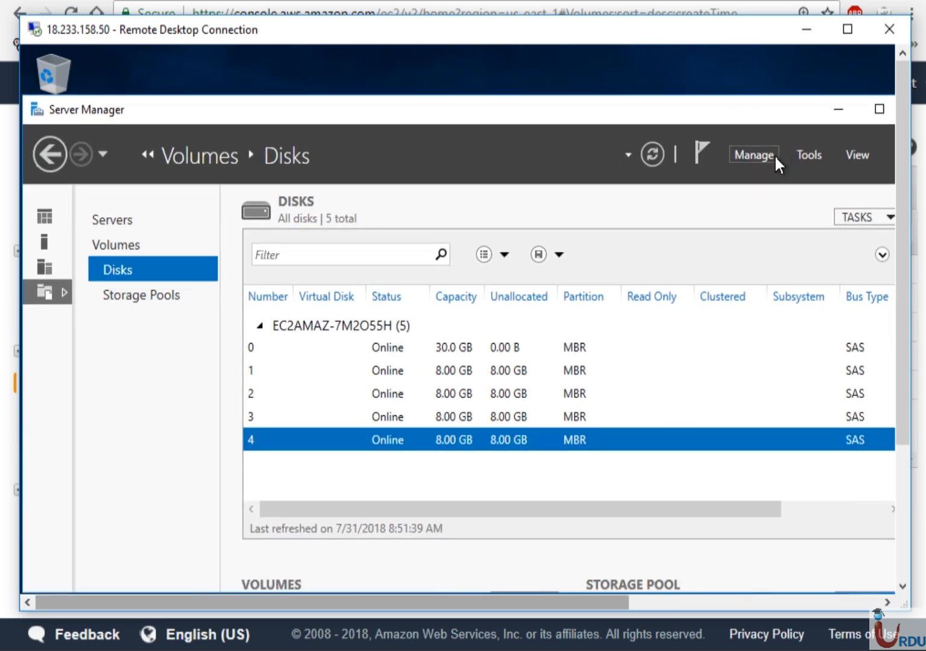
pyautogui.click(803, 155)
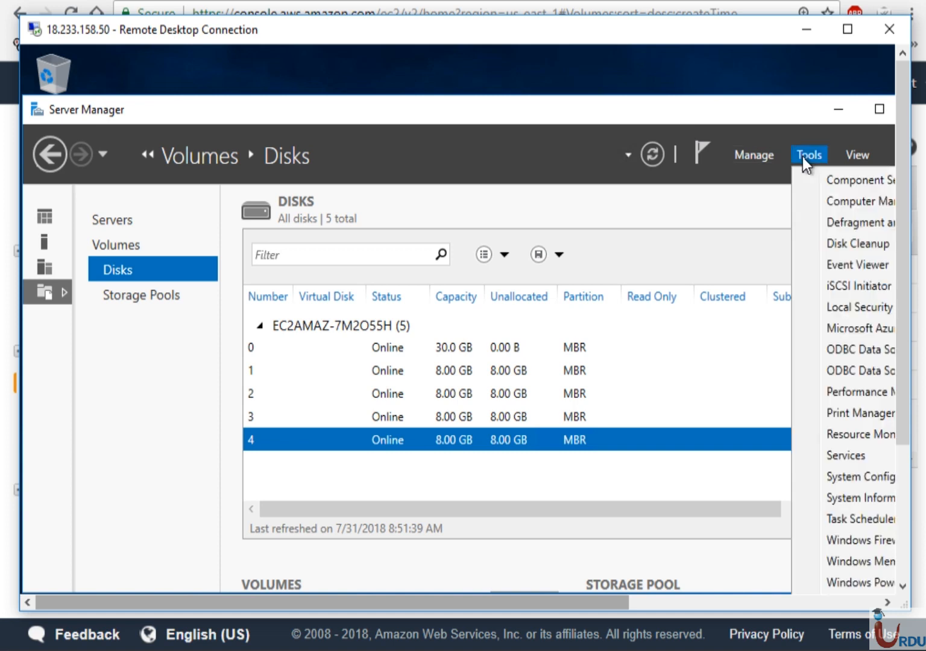
pyautogui.click(837, 201)
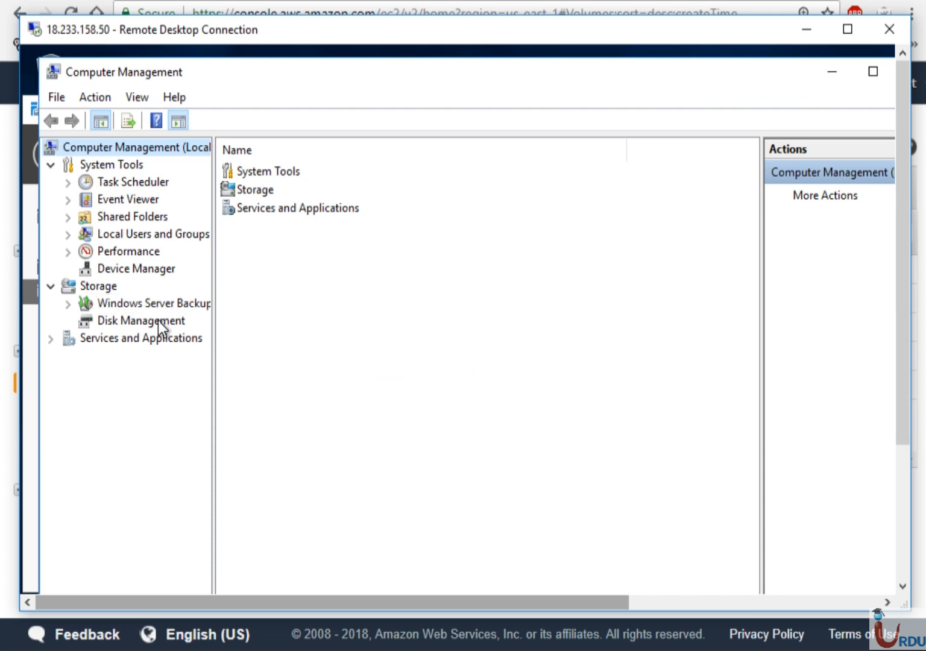
pyautogui.click(158, 320)
pyautogui.moveTo(903, 396); pyautogui.dragTo(896, 535)
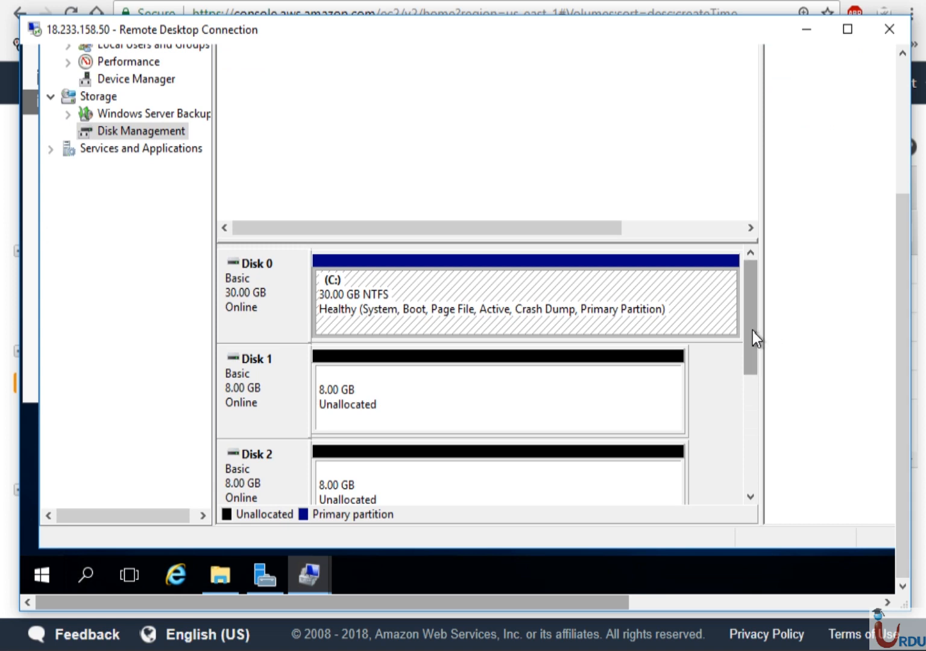
# Review the attached disks from Disk 0 through Disk 4 in Disk Management.
pyautogui.moveTo(753, 331); pyautogui.dragTo(754, 387)
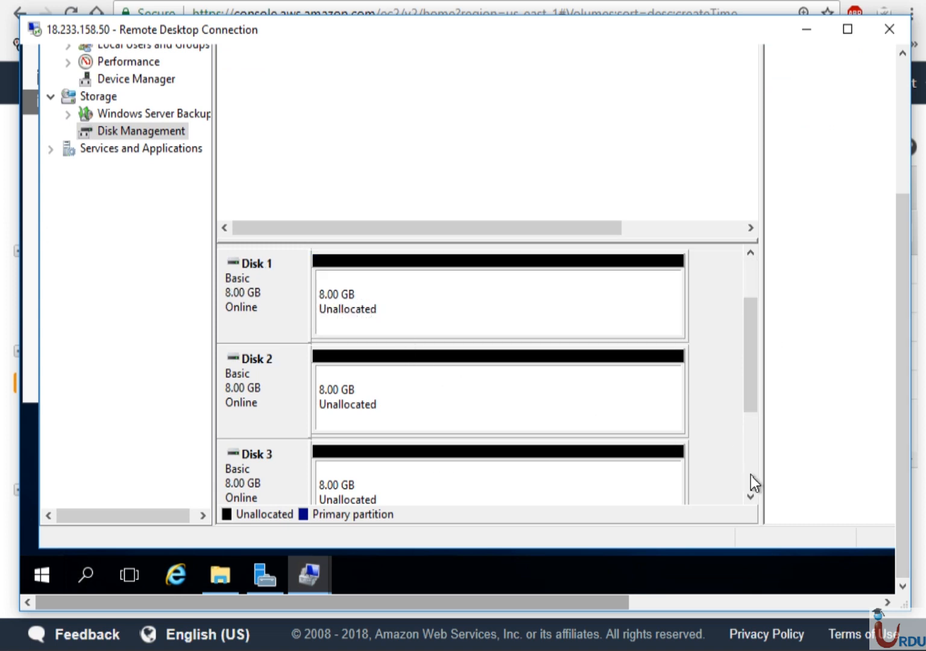
pyautogui.scroll(-2, 751, 475)
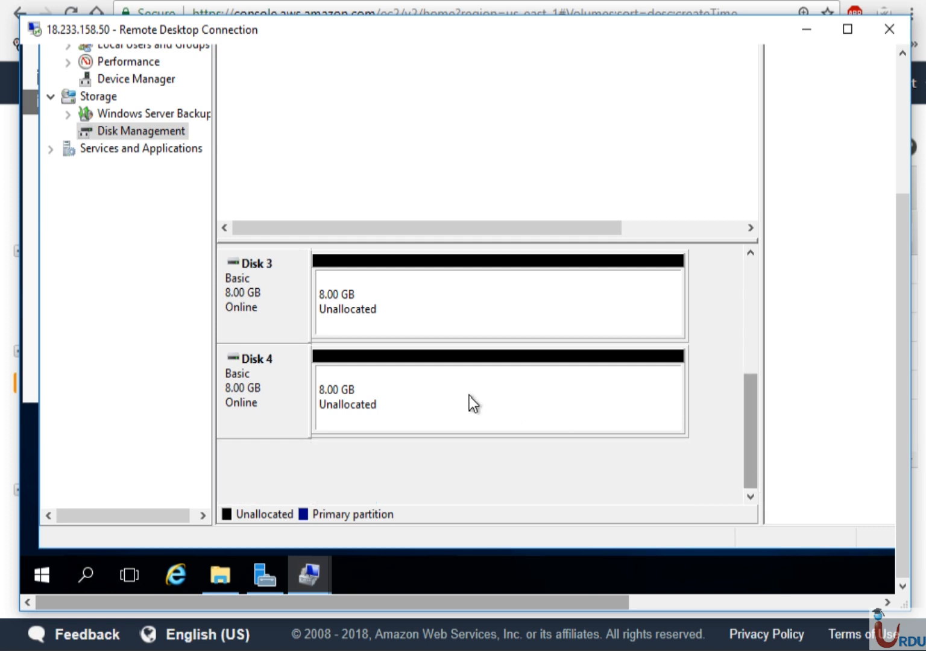
pyautogui.moveTo(754, 405); pyautogui.dragTo(754, 271)
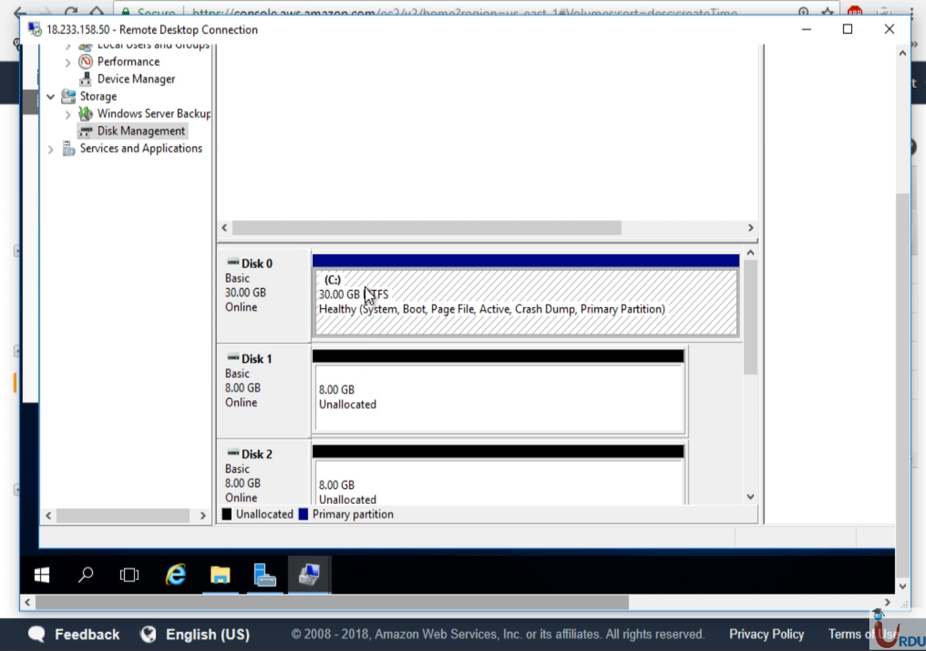
pyautogui.click(440, 414)
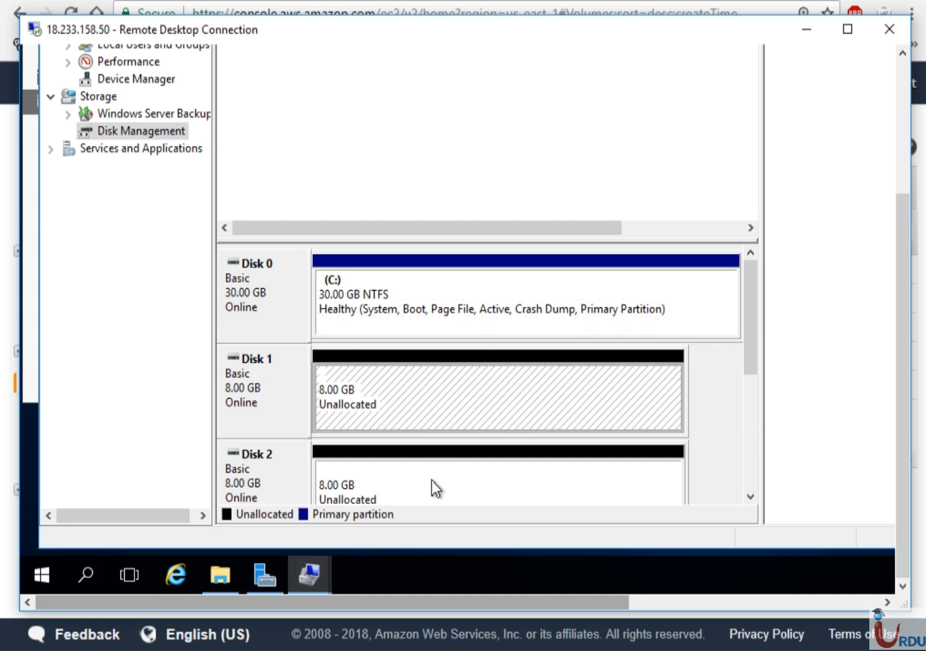
pyautogui.click(431, 481)
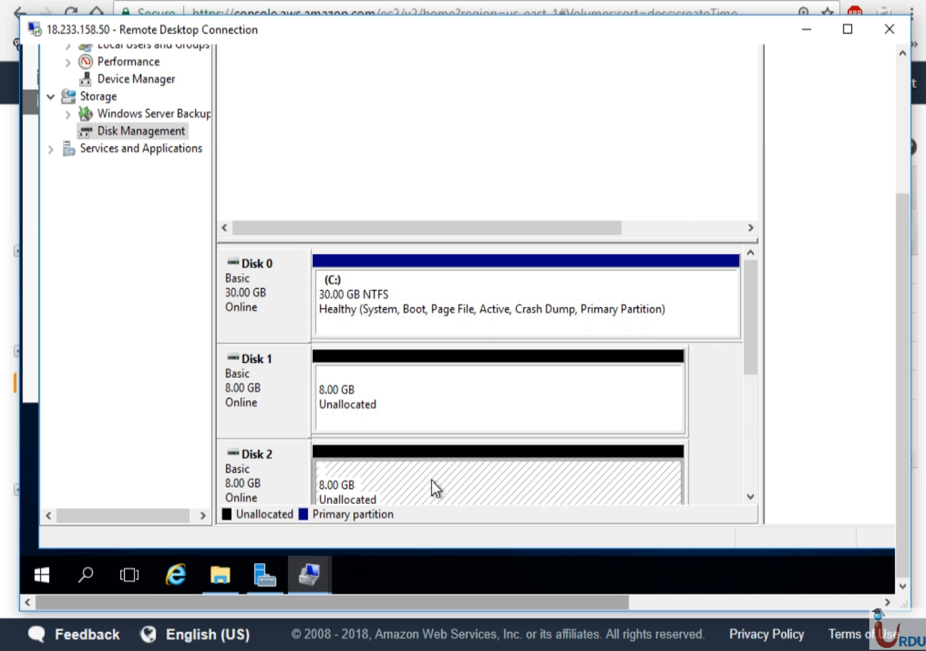
# Start a new striped volume on Disk 1's unallocated space and add Disk 2, Disk 3 and Disk 4 to it.
pyautogui.rightClick(343, 412)
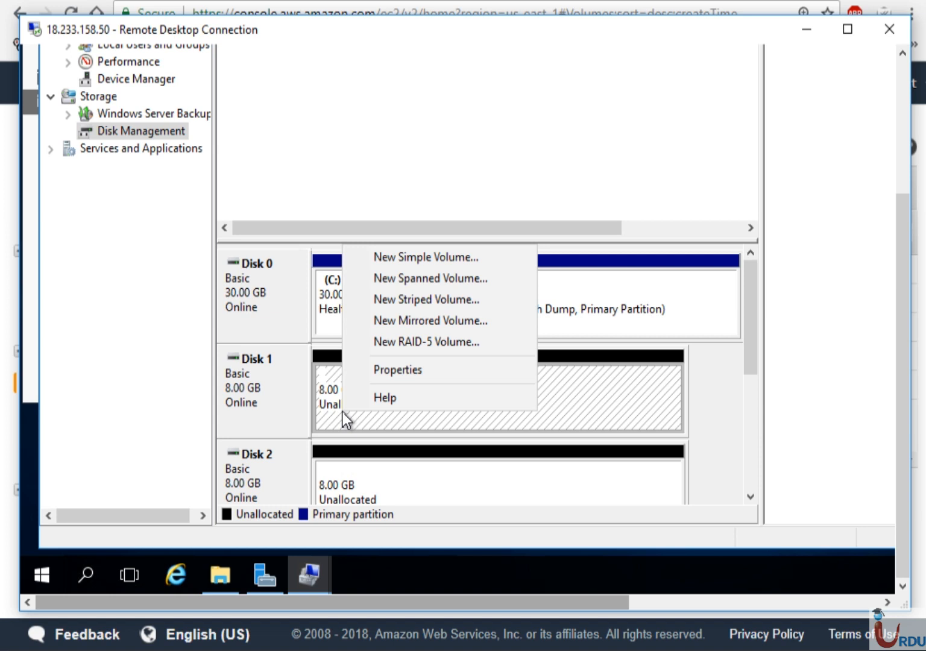
pyautogui.click(415, 305)
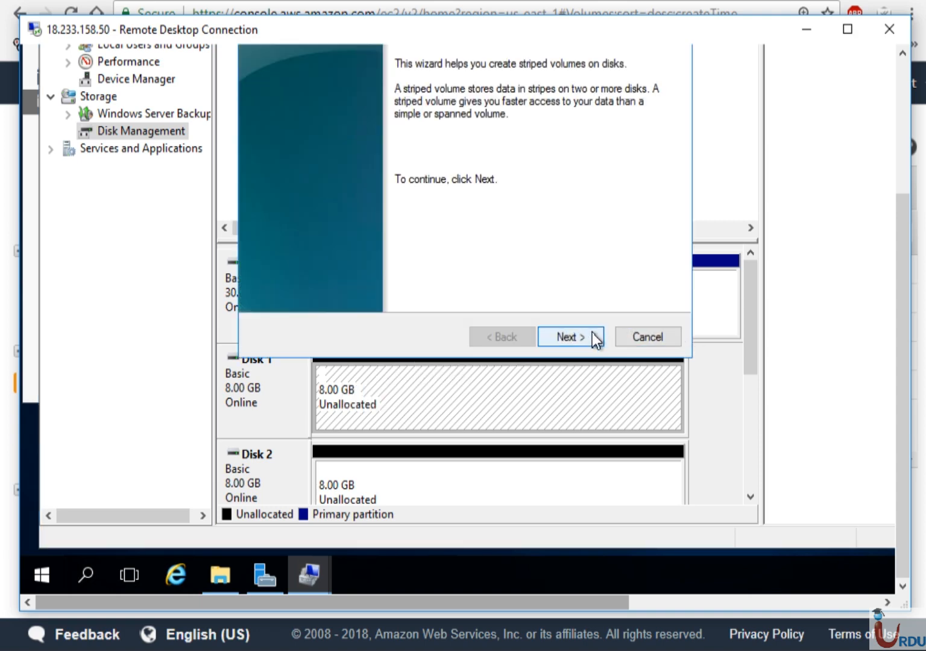
pyautogui.click(592, 333)
pyautogui.moveTo(904, 298); pyautogui.dragTo(905, 224)
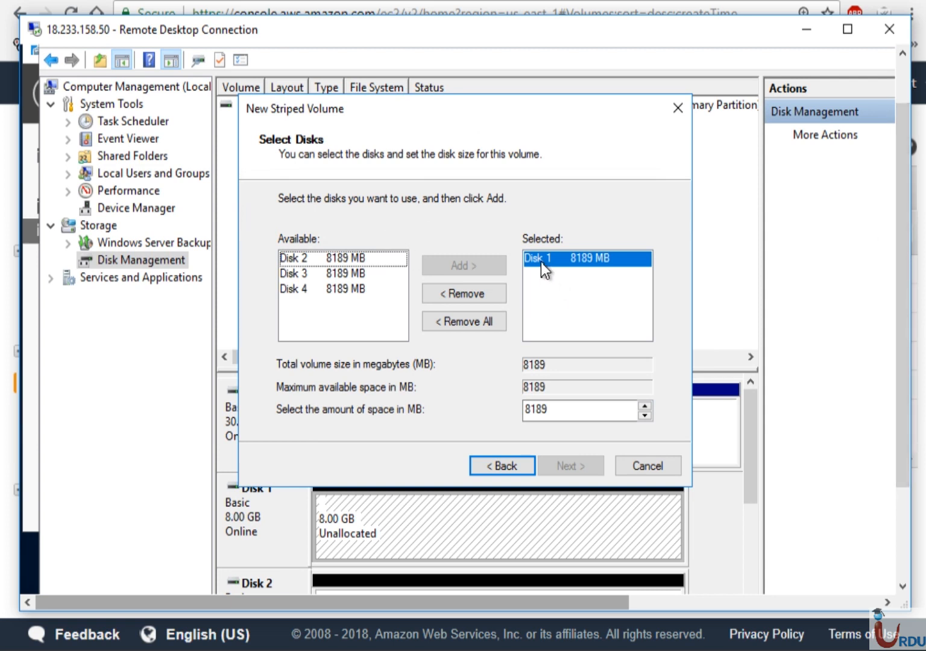
pyautogui.click(338, 262)
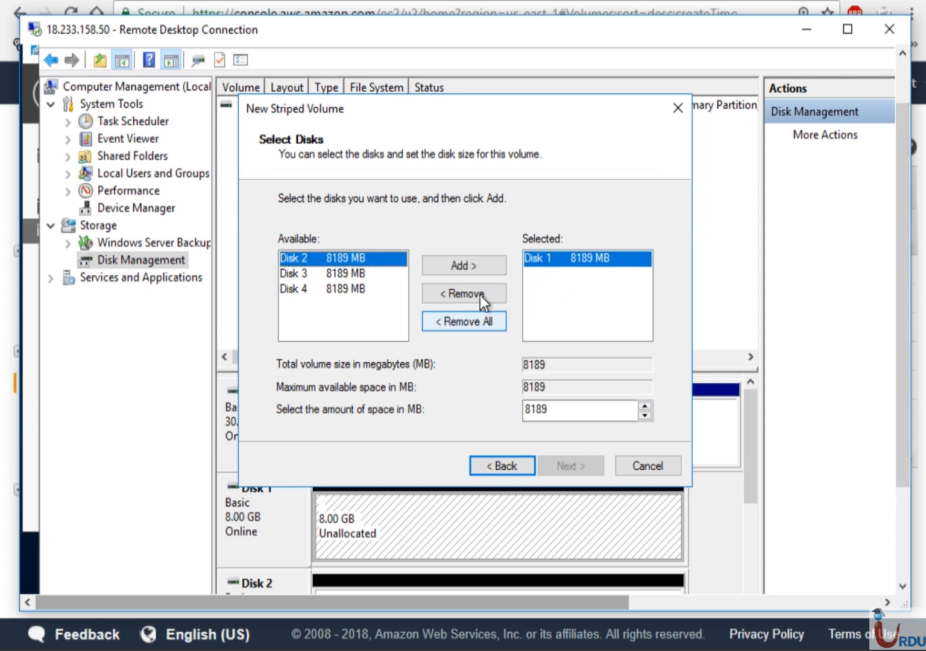
pyautogui.click(479, 267)
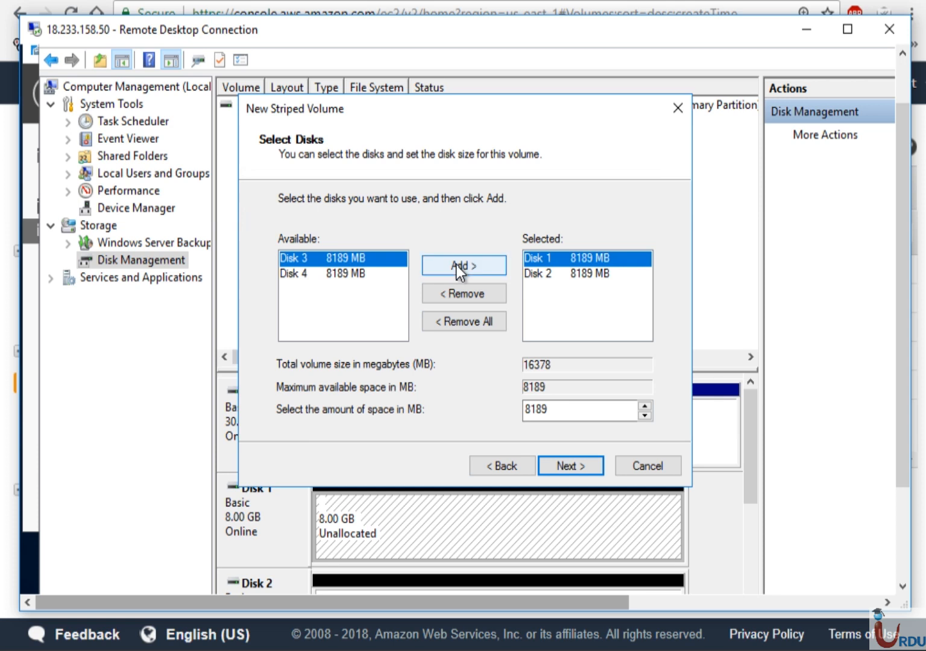
pyautogui.click(457, 266)
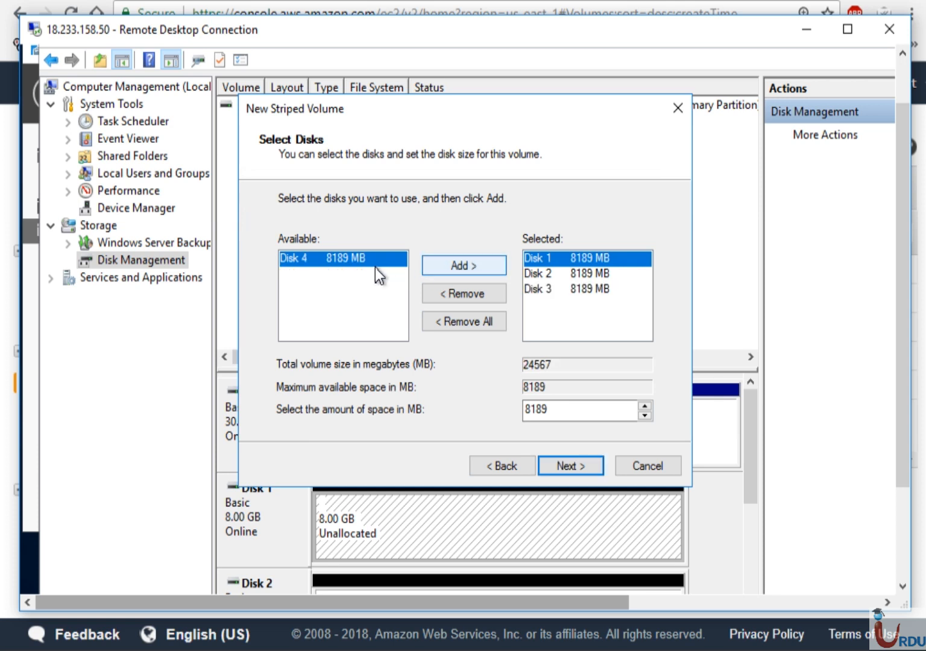
pyautogui.click(464, 268)
pyautogui.click(578, 463)
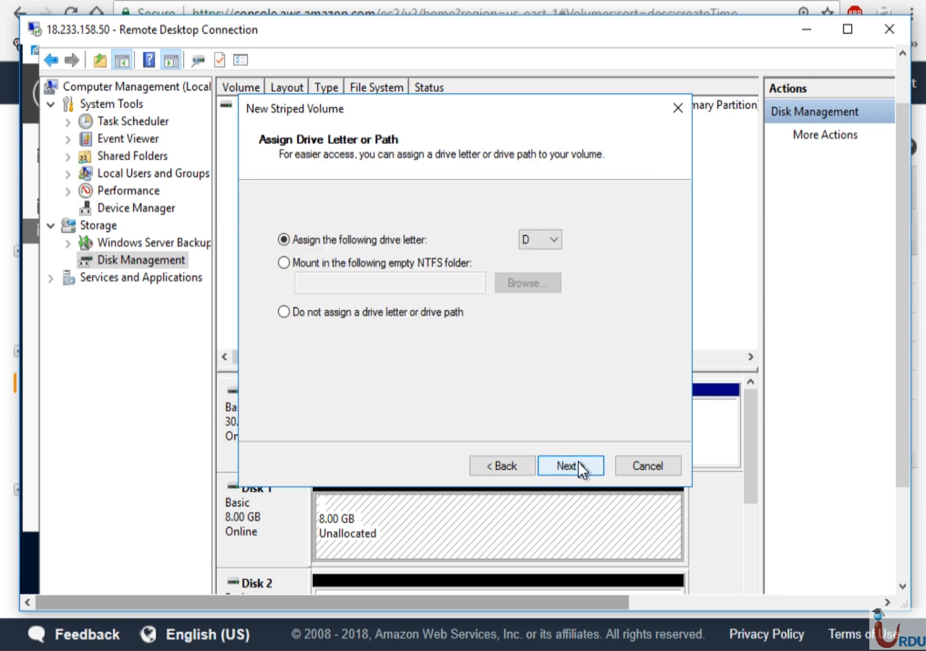
# Create the striped volume with drive letter D, NTFS formatting and label New Volume, accepting the conversion to dynamic disks.
pyautogui.click(578, 462)
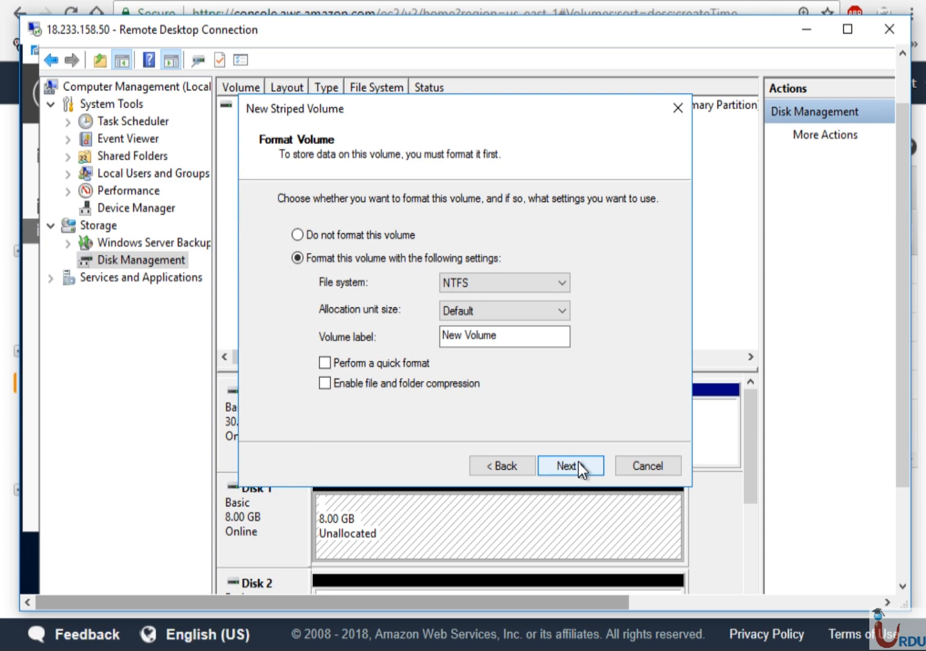
pyautogui.click(578, 463)
pyautogui.click(569, 464)
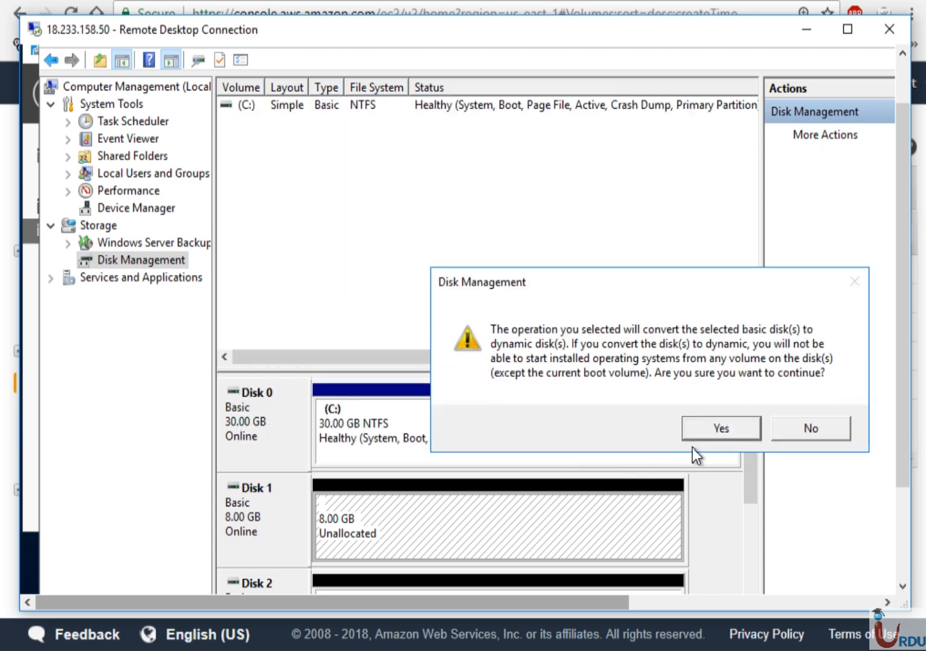
pyautogui.click(724, 428)
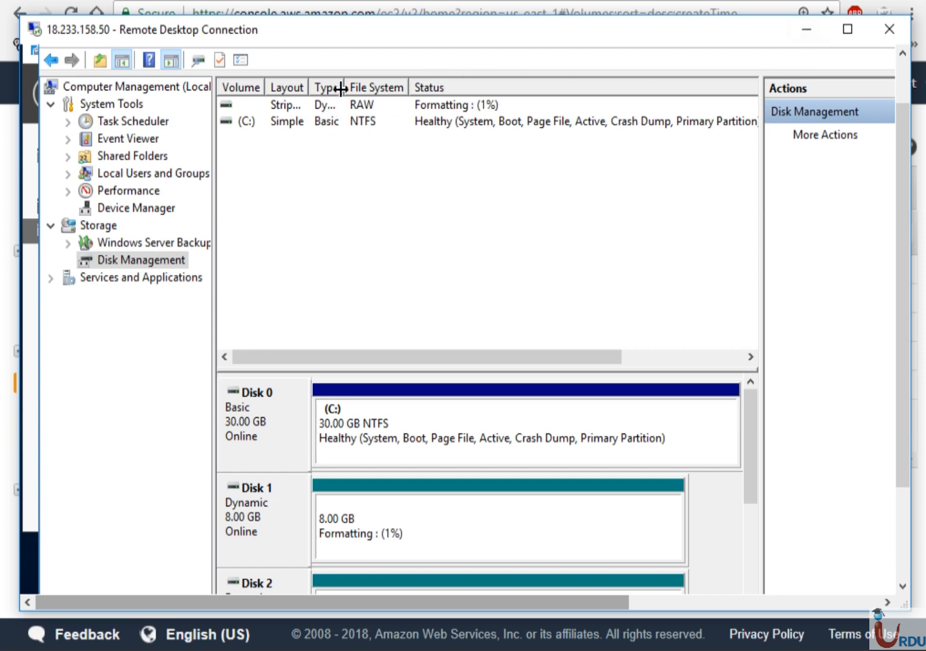
# Widen the Type and Layout columns of the volume list and check the formatting status of Disk 3 and Disk 4.
pyautogui.moveTo(342, 89); pyautogui.dragTo(389, 88)
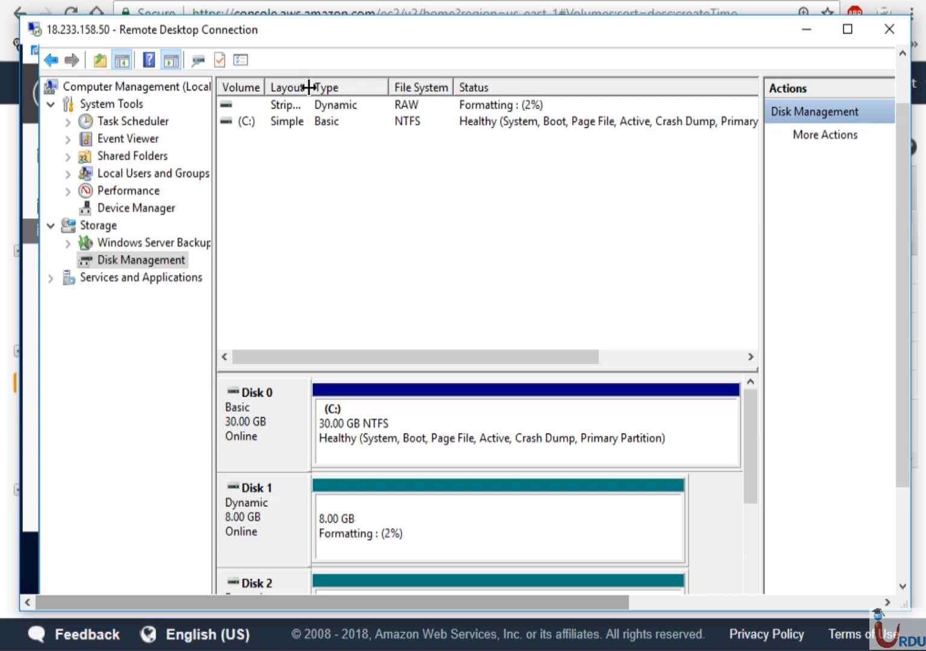
pyautogui.moveTo(309, 89); pyautogui.dragTo(341, 88)
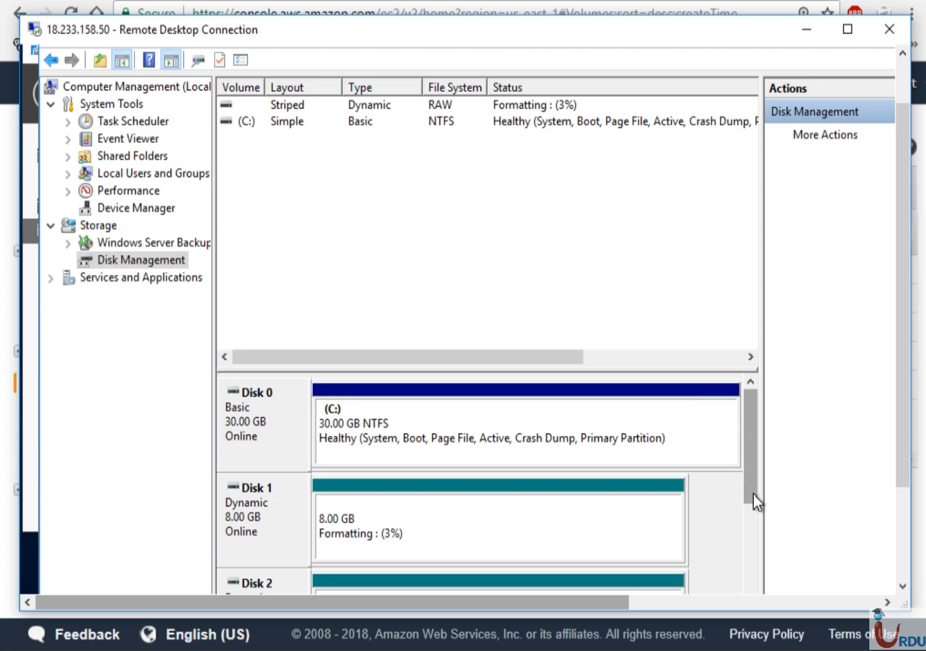
pyautogui.moveTo(753, 498); pyautogui.dragTo(749, 548)
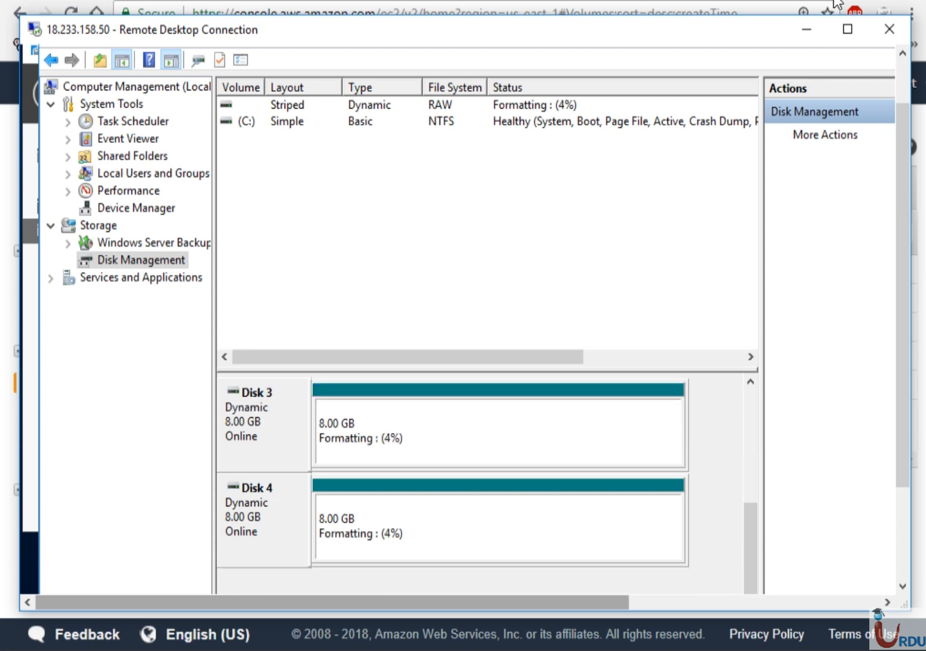
# Minimize Computer Management and Server Manager to clear the remote desktop.
pyautogui.click(811, 31)
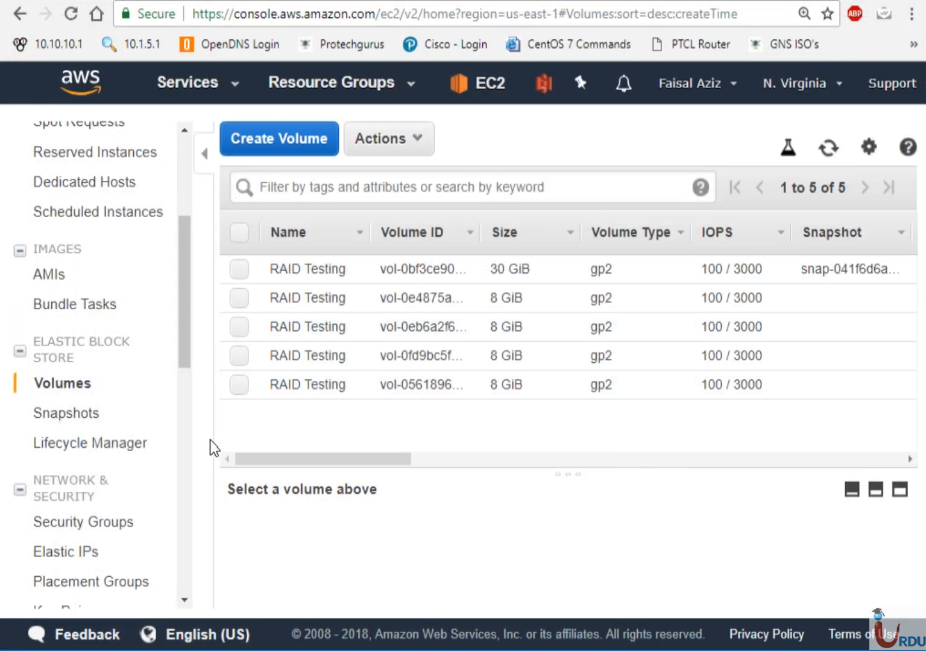
pyautogui.hotkey('alt', 'Tab')
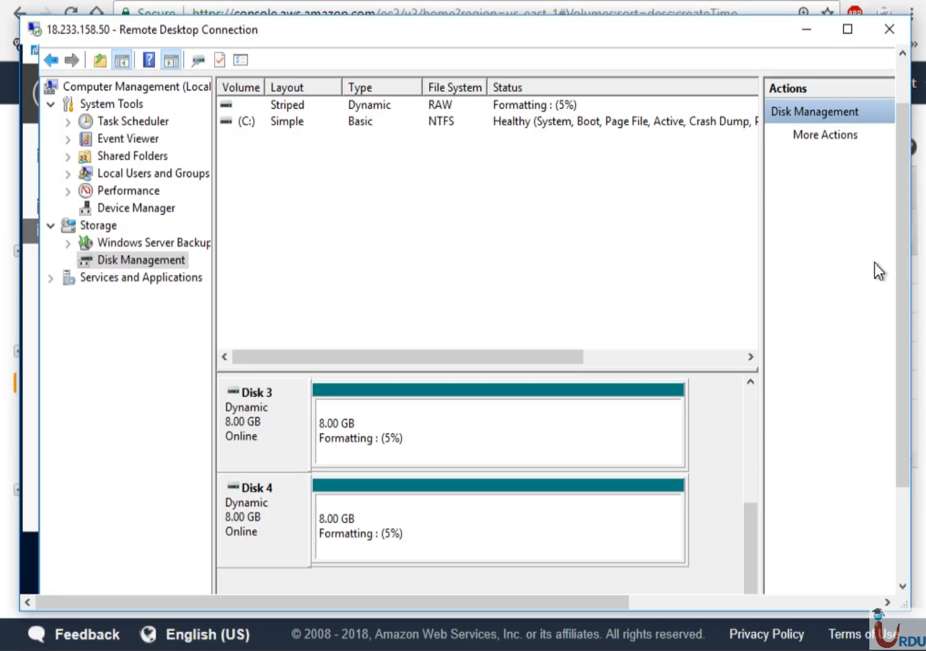
pyautogui.click(903, 95)
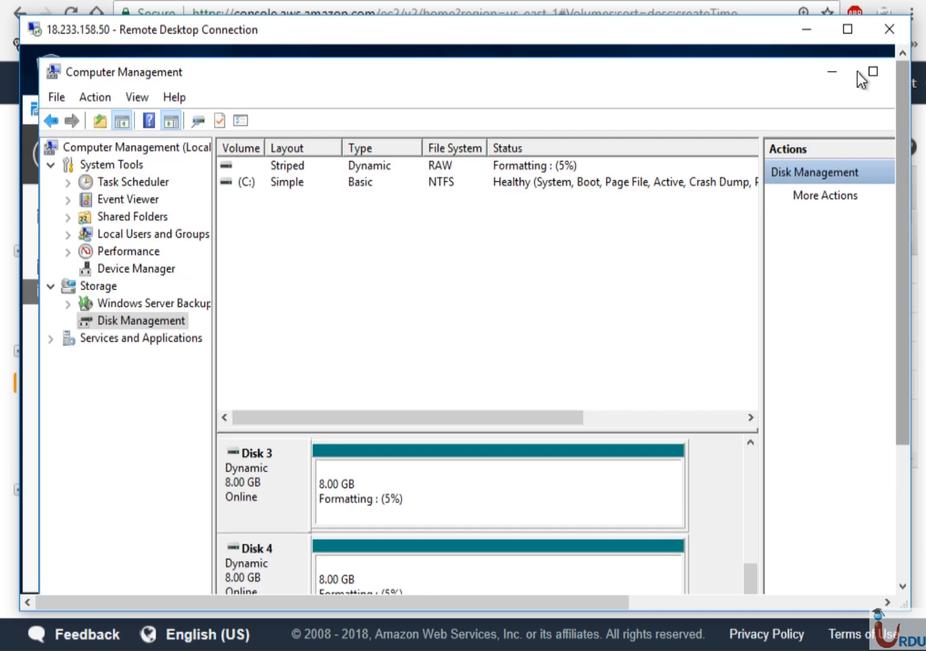
pyautogui.click(831, 72)
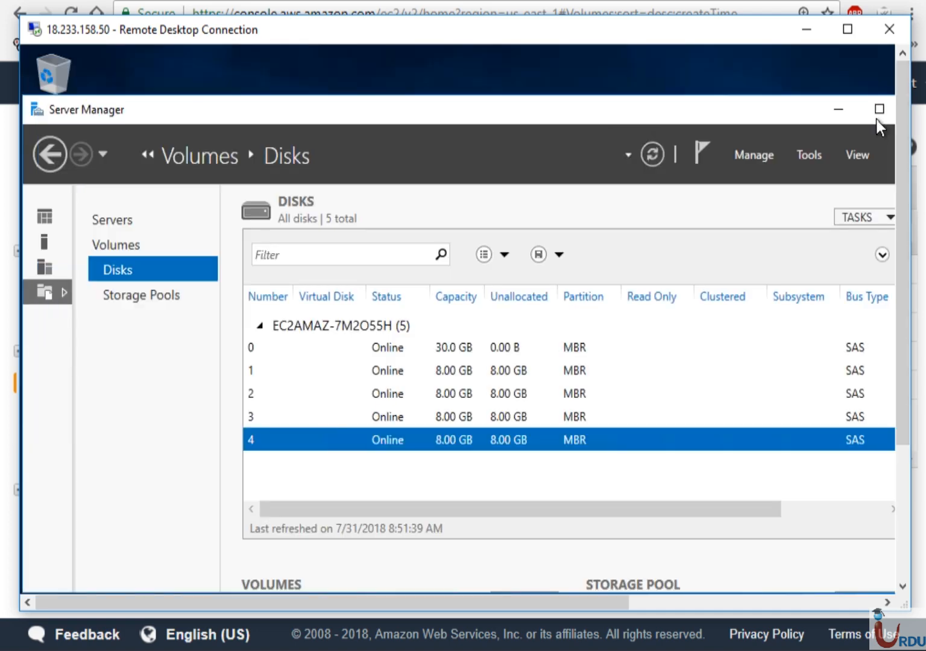
pyautogui.click(837, 109)
pyautogui.rightClick(381, 151)
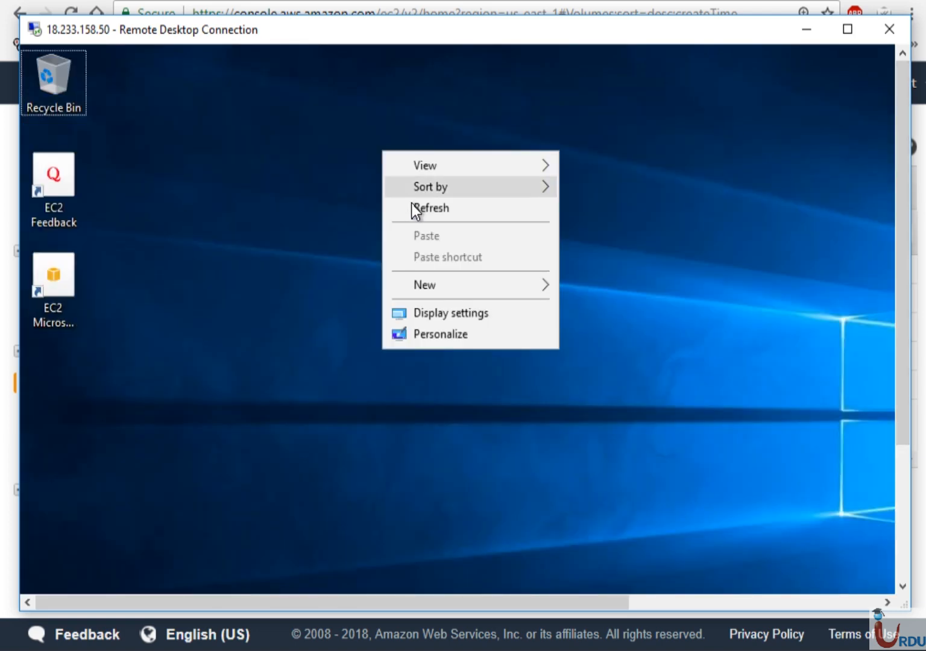
pyautogui.click(754, 376)
# Bring up This PC in the remote File Explorer, move its window to the right, and refresh the drives.
pyautogui.click(902, 525)
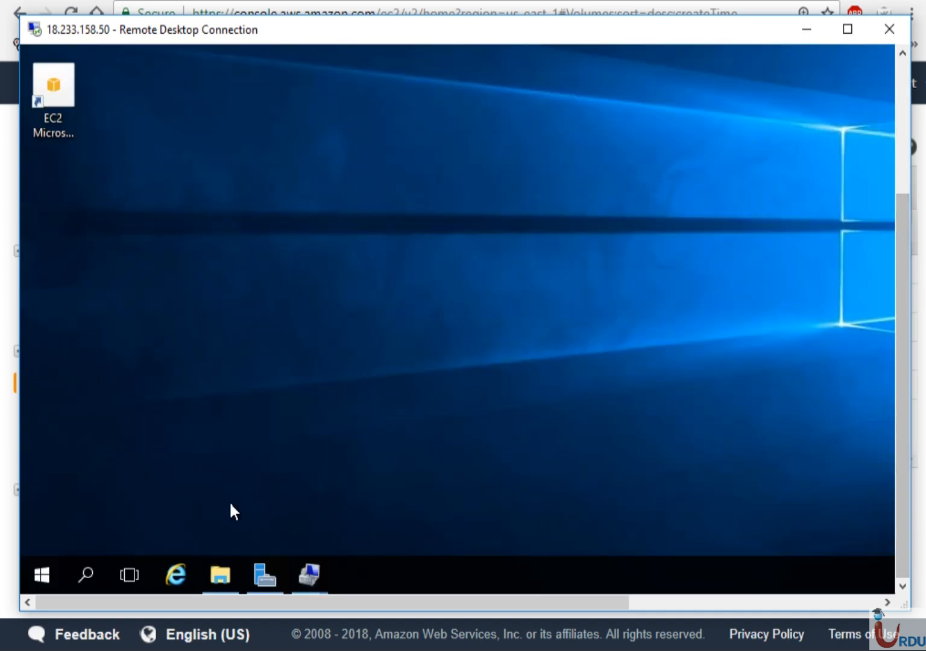
pyautogui.click(229, 575)
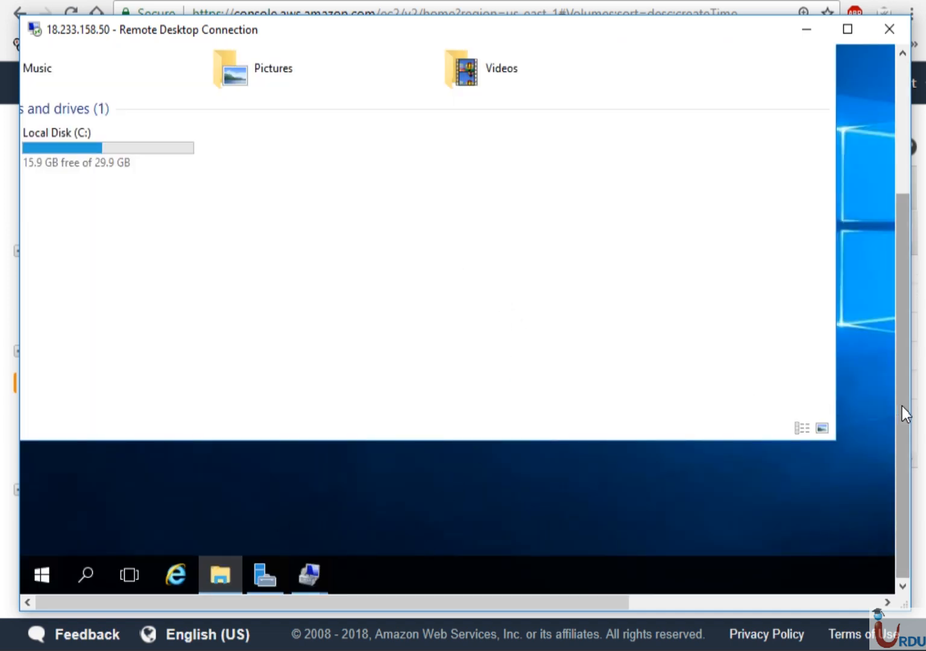
pyautogui.moveTo(902, 406); pyautogui.dragTo(909, 270)
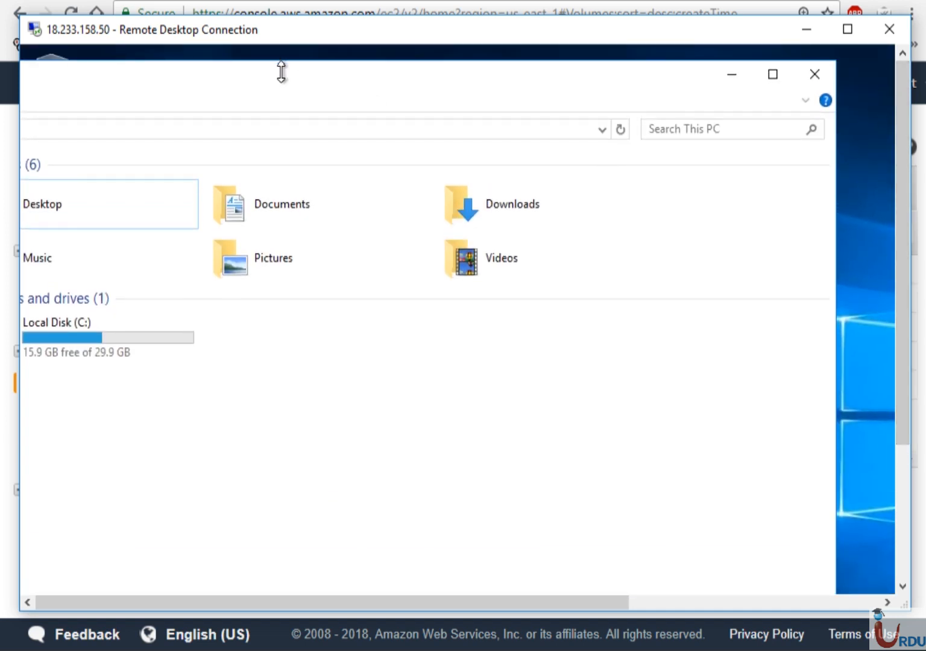
pyautogui.moveTo(423, 89); pyautogui.dragTo(496, 100)
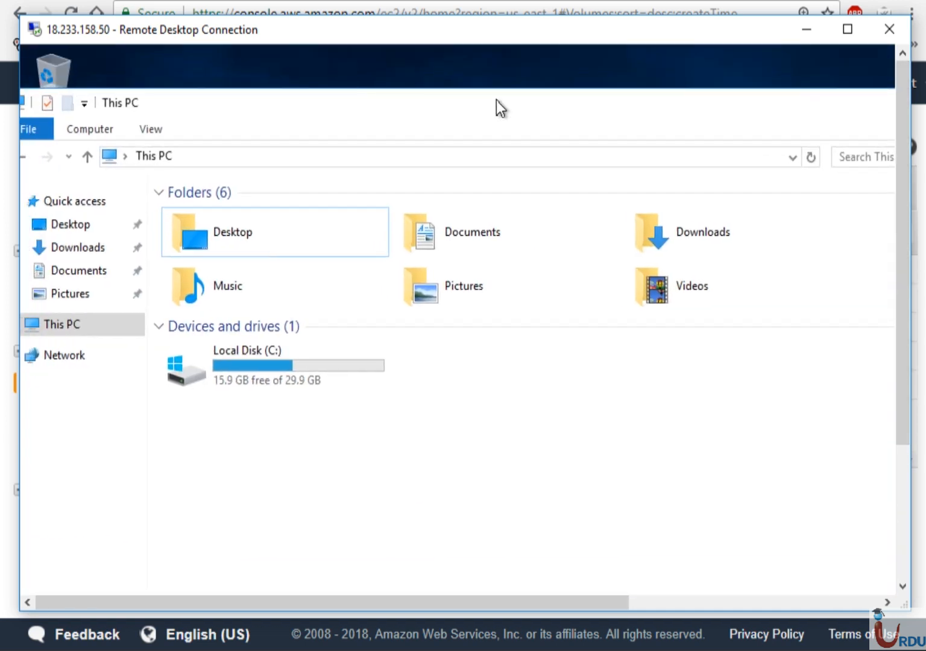
pyautogui.rightClick(426, 450)
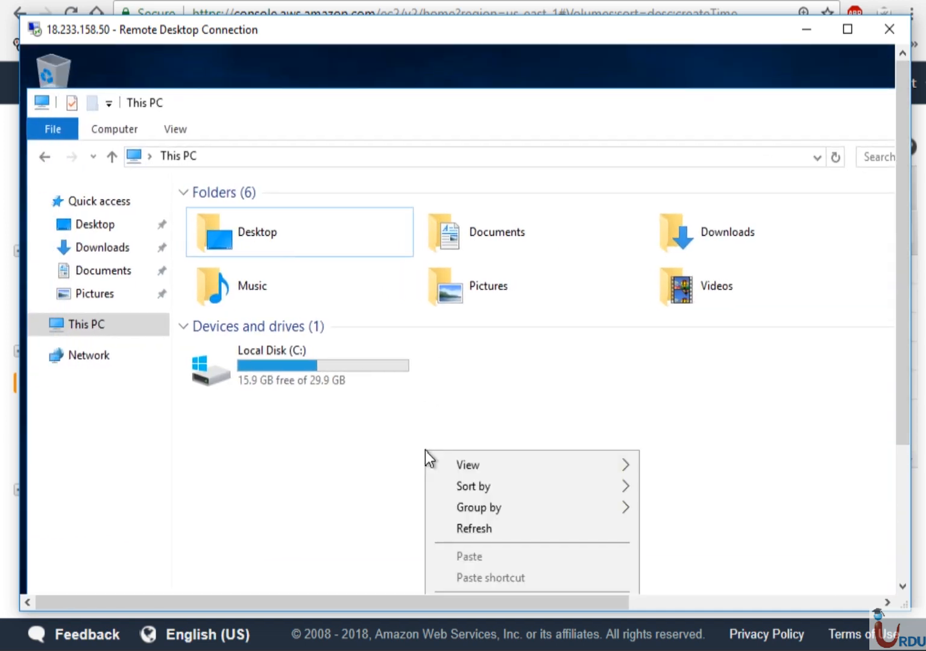
pyautogui.click(475, 528)
# Switch back to the Computer Management window showing Disk Management to monitor the striped volume's formatting.
pyautogui.click(901, 546)
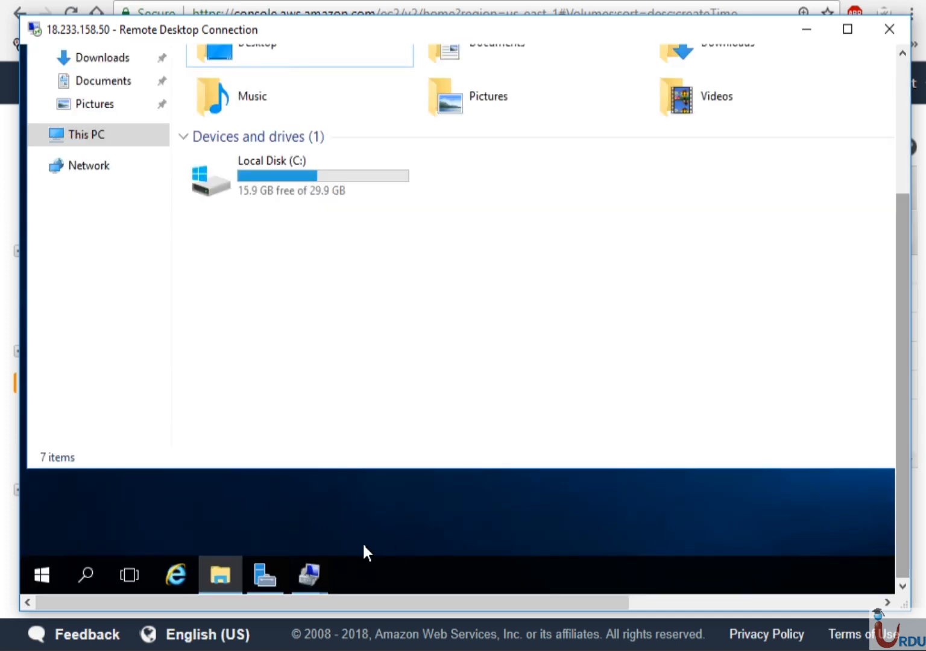
pyautogui.moveTo(311, 578)
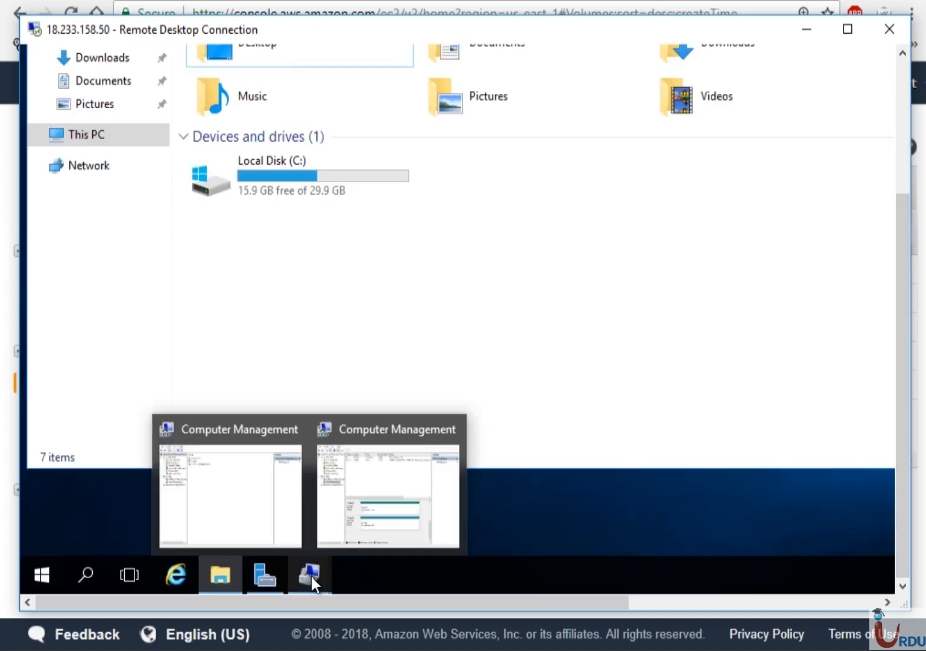
pyautogui.click(385, 465)
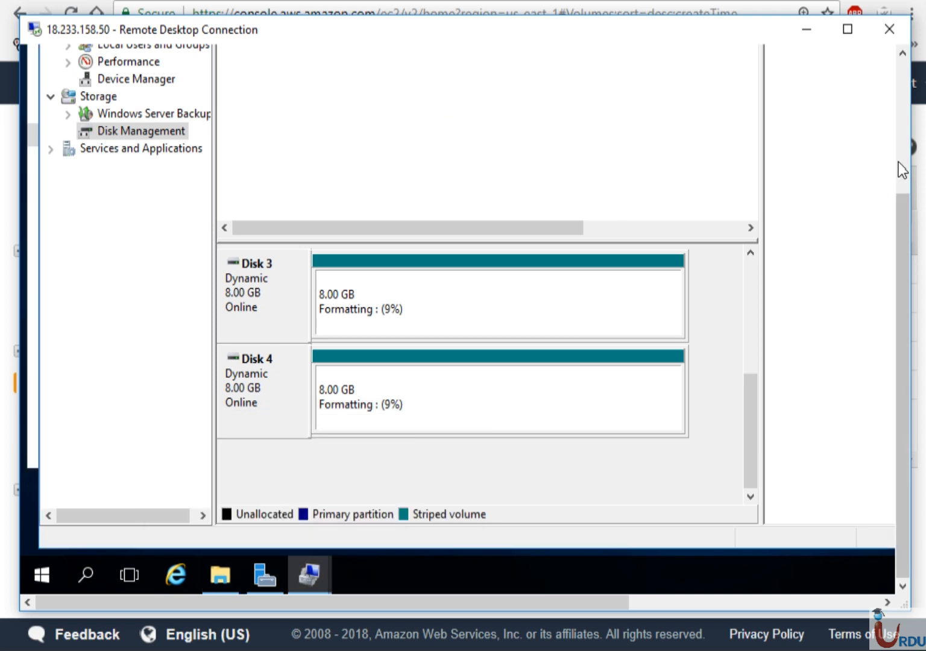
pyautogui.click(899, 170)
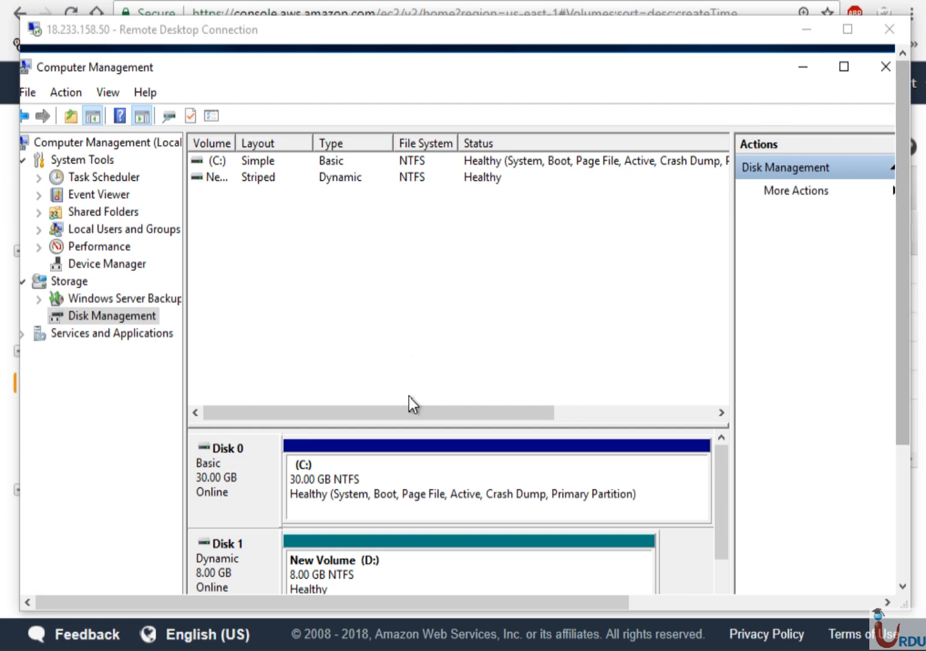
# Check the striped volume across the disks in Disk Management and recheck the drives under This PC.
pyautogui.click(277, 174)
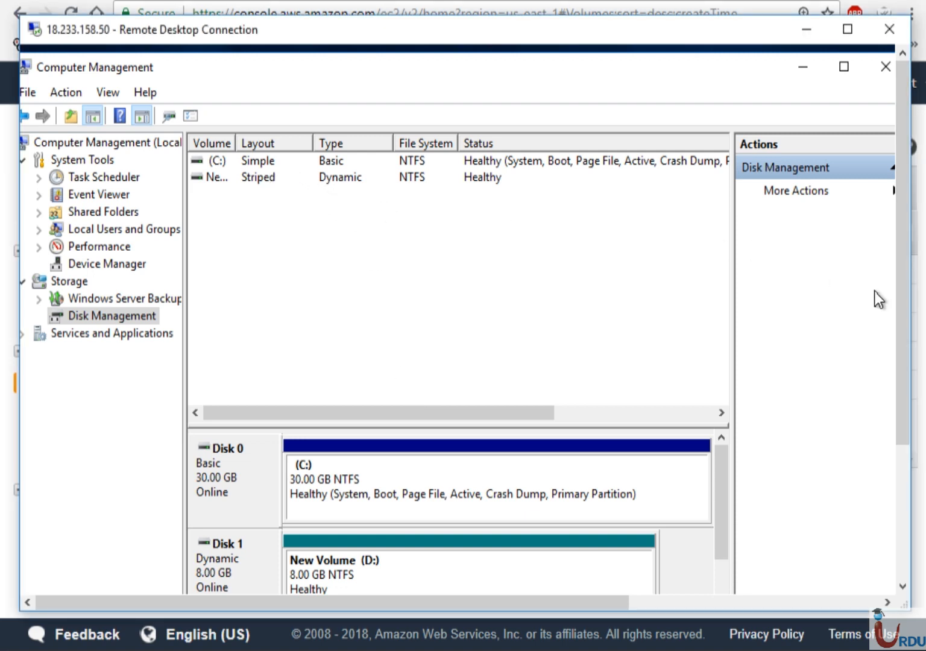
pyautogui.moveTo(901, 317); pyautogui.dragTo(890, 476)
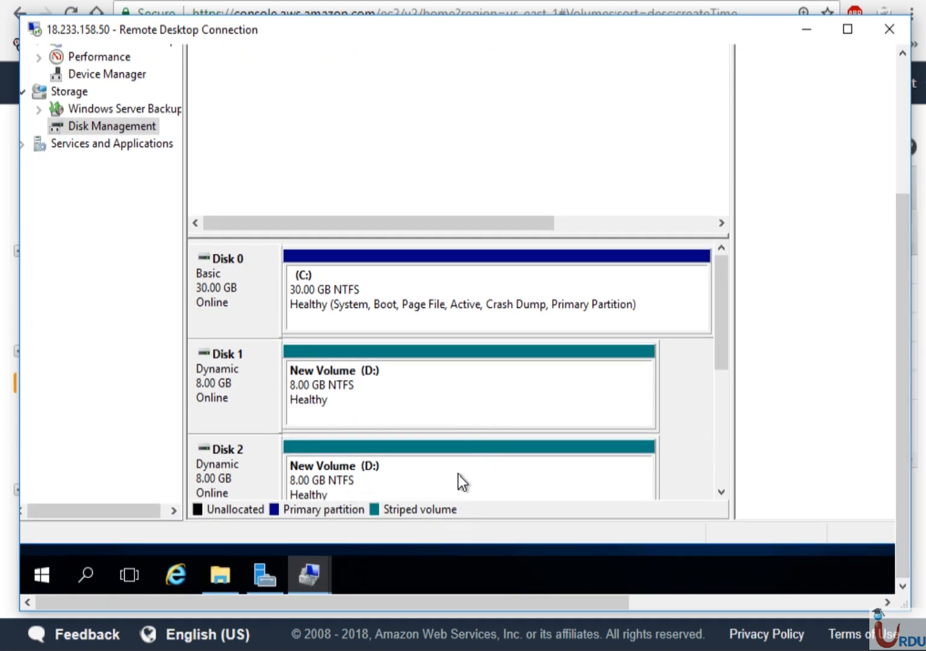
pyautogui.click(213, 593)
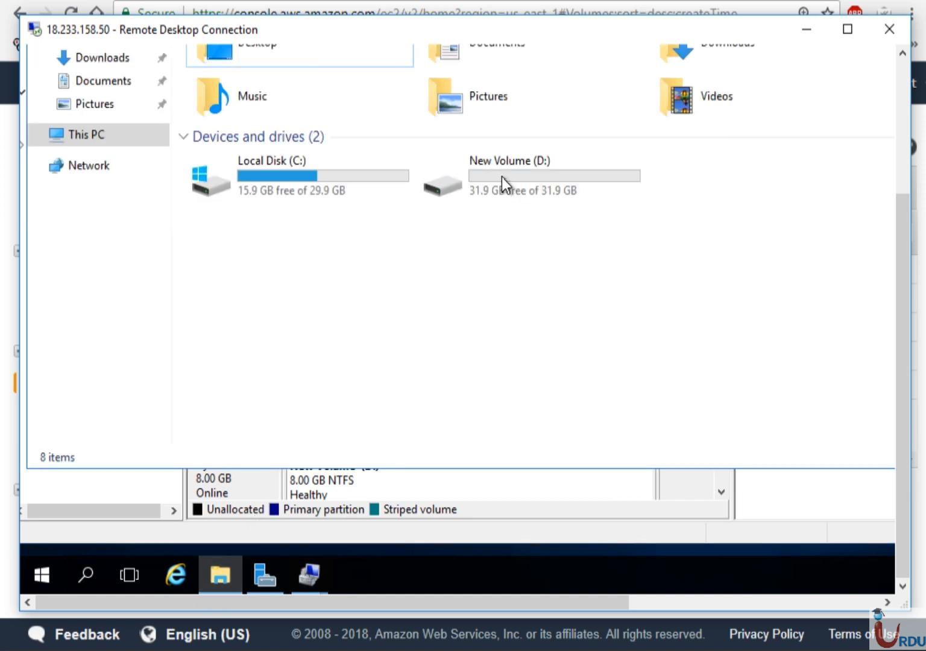
# Check the capacity of New Volume (D:) under This PC and refresh the drive list.
pyautogui.click(501, 175)
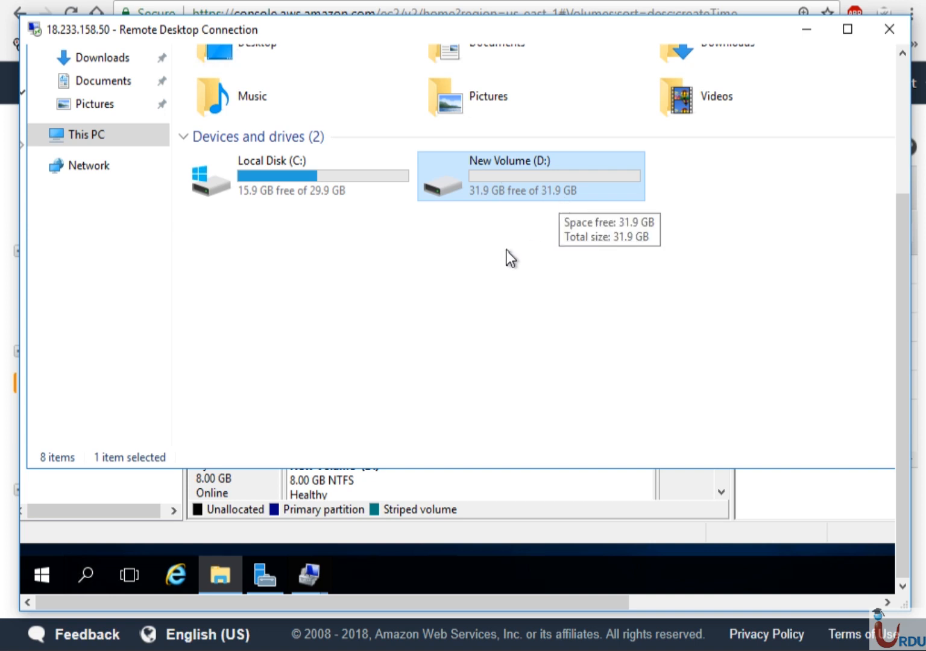
pyautogui.rightClick(490, 265)
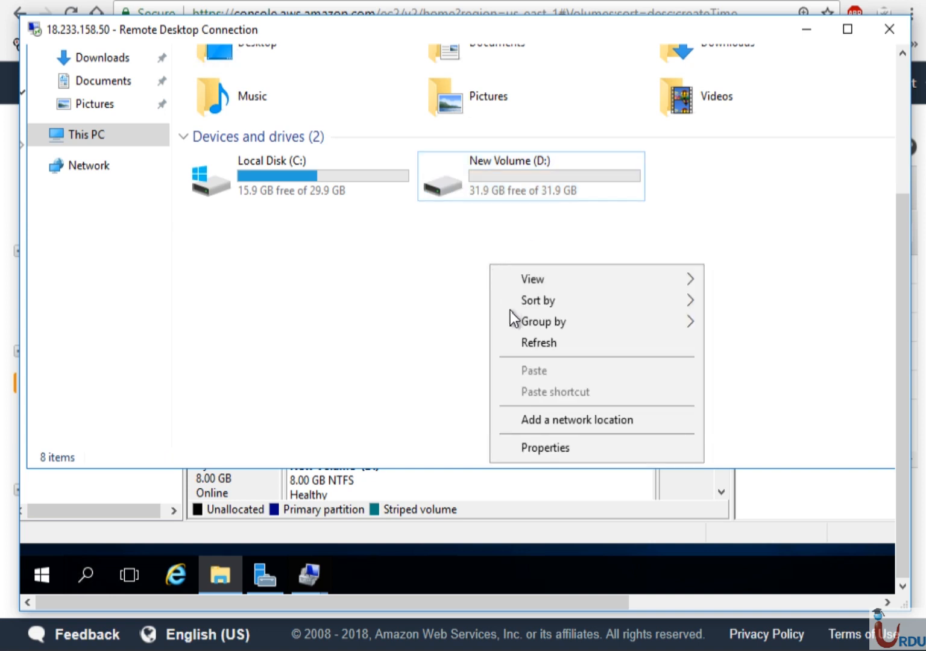
pyautogui.click(527, 342)
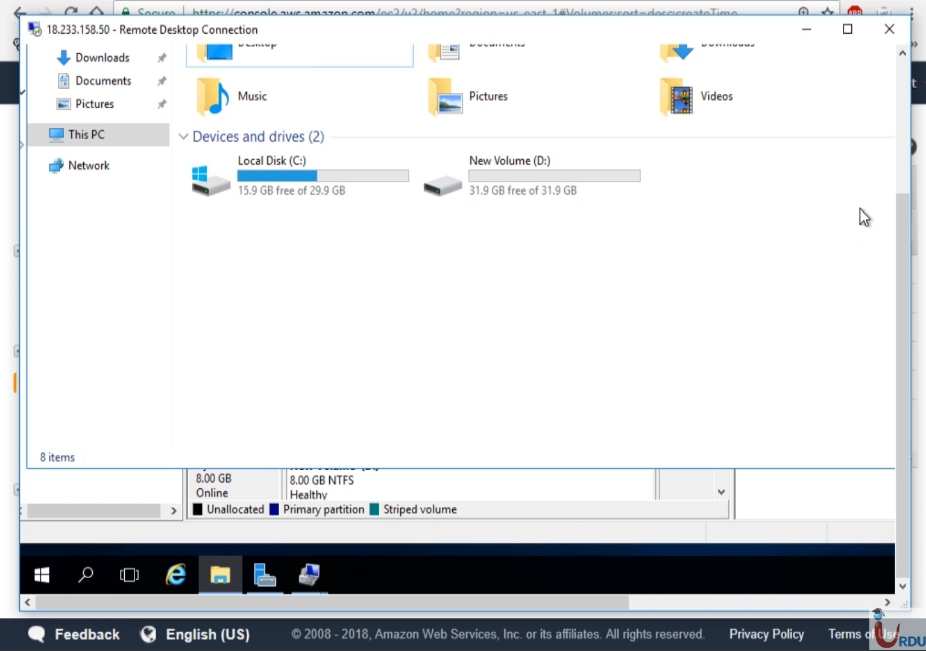
pyautogui.click(904, 171)
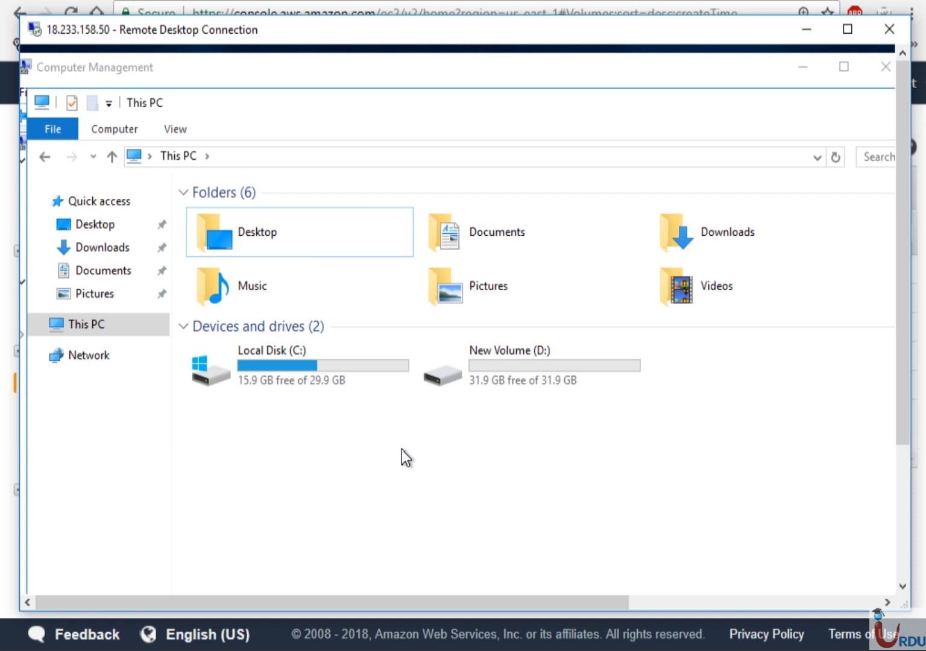
# Minimize Computer Management and disconnect the remote desktop session, returning to the EC2 console.
pyautogui.click(792, 74)
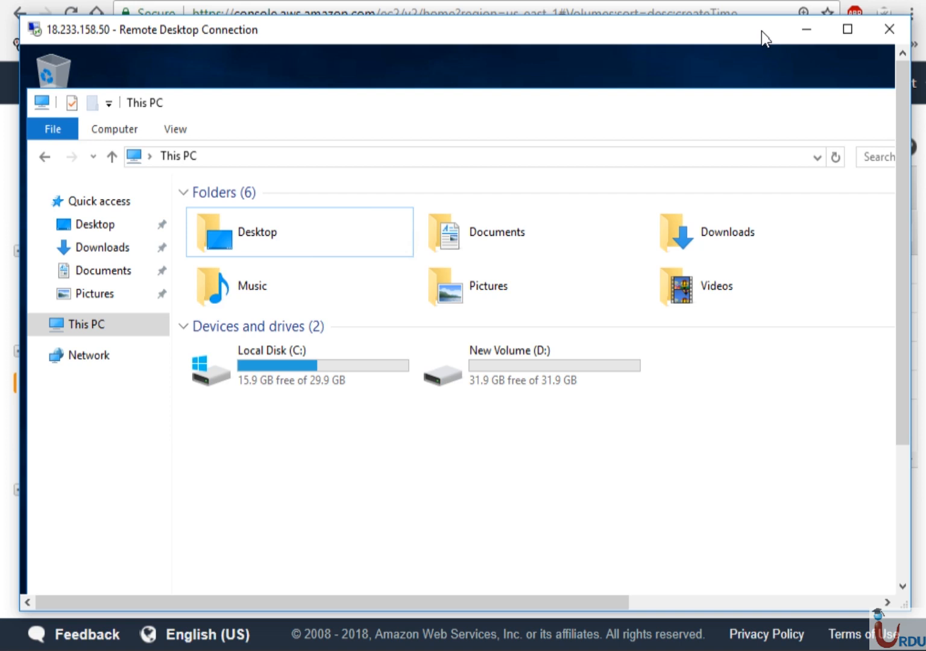
pyautogui.click(883, 36)
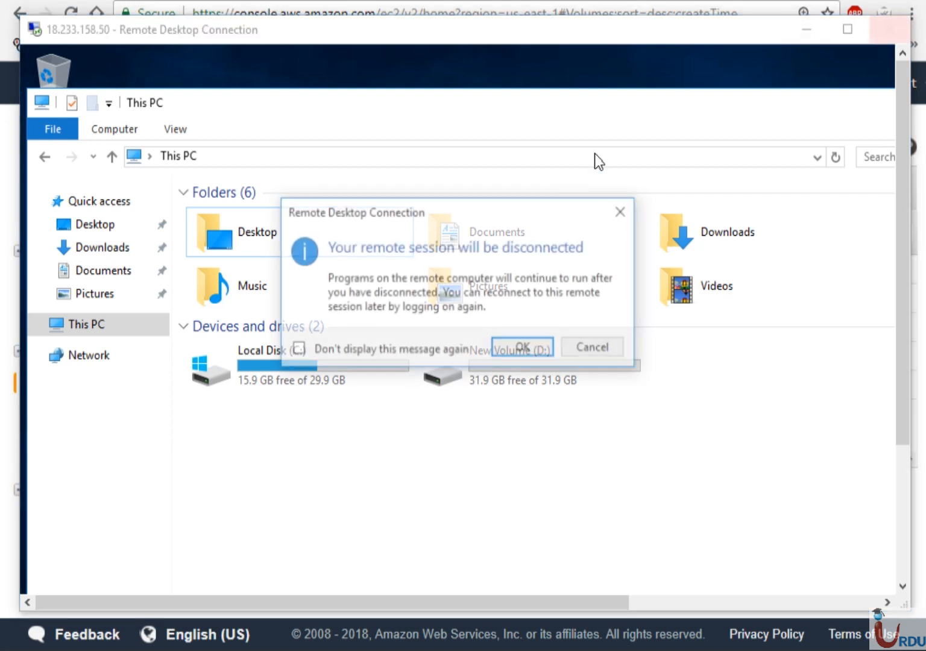
pyautogui.click(514, 347)
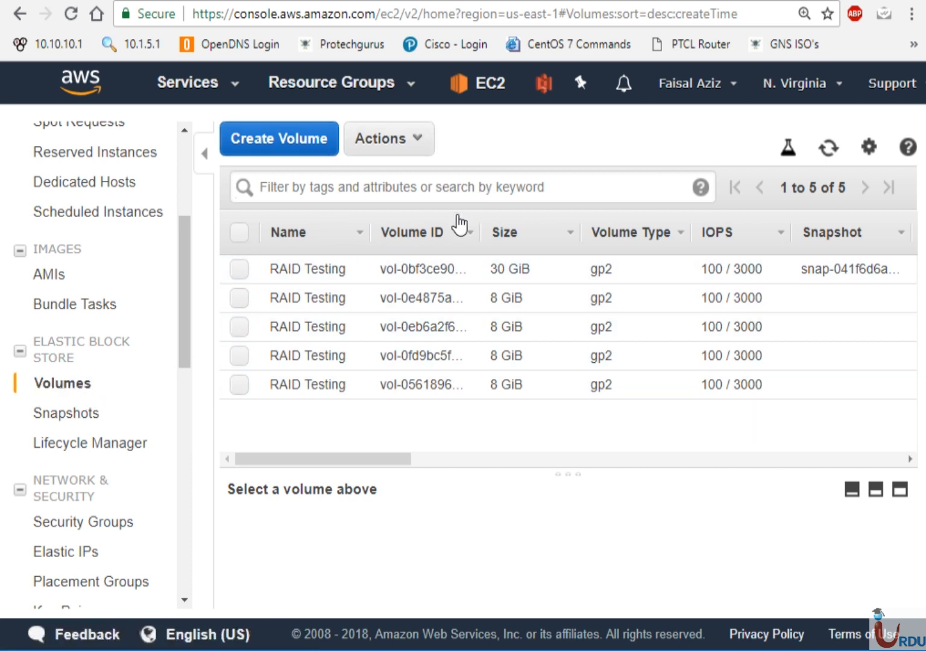
# Open the EC2 Instances list from the Volumes page.
pyautogui.moveTo(263, 273)
pyautogui.scroll(4, 187, 167)
pyautogui.scroll(1, 187, 167)
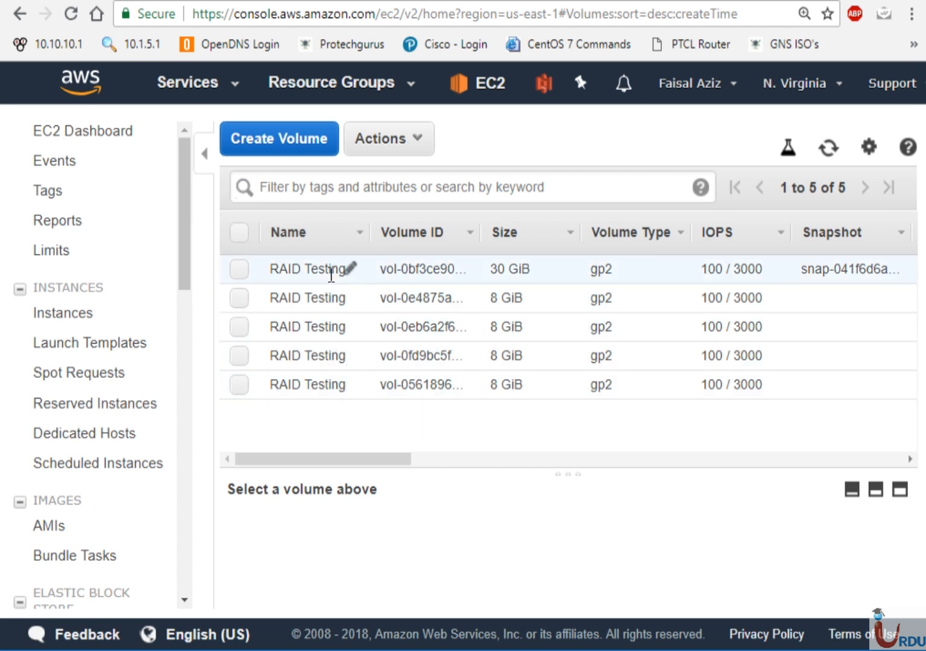
pyautogui.click(93, 320)
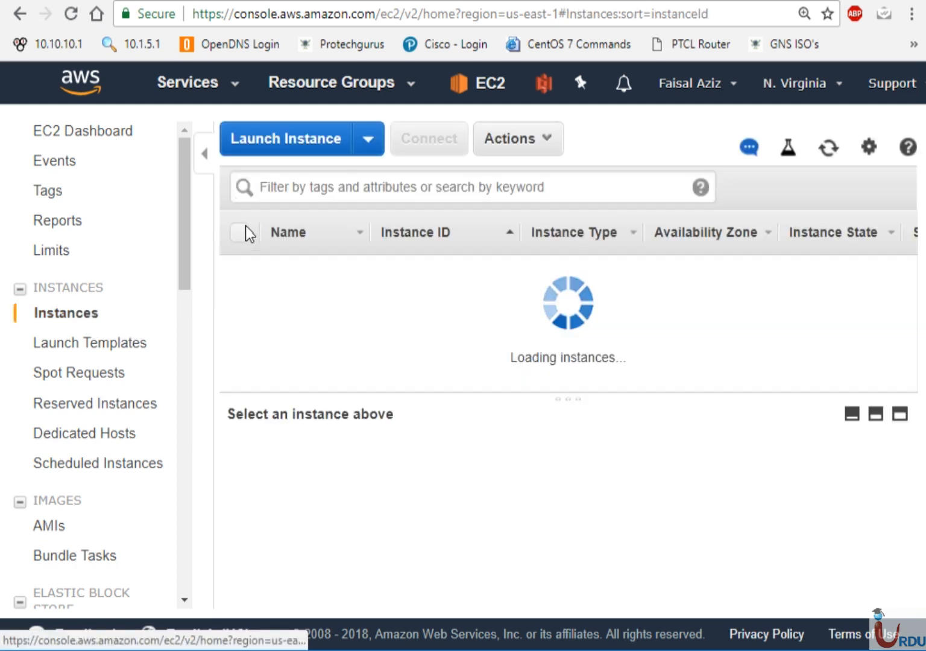
# Start launching an instance from Amazon Linux 2 AMI (HVM), SSD Volume Type and advance to the Add Storage stage.
pyautogui.click(304, 136)
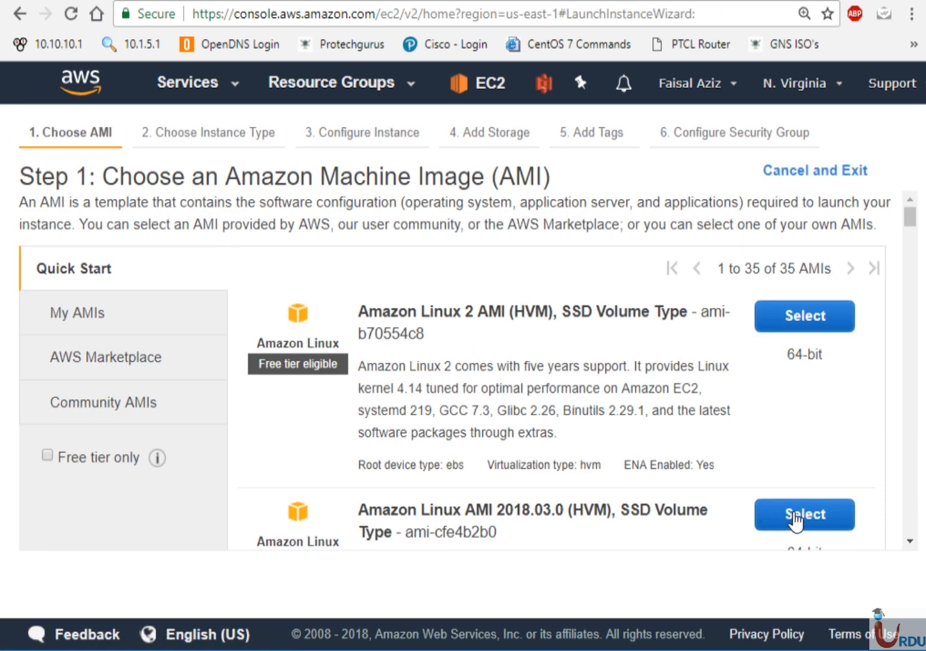
pyautogui.click(807, 320)
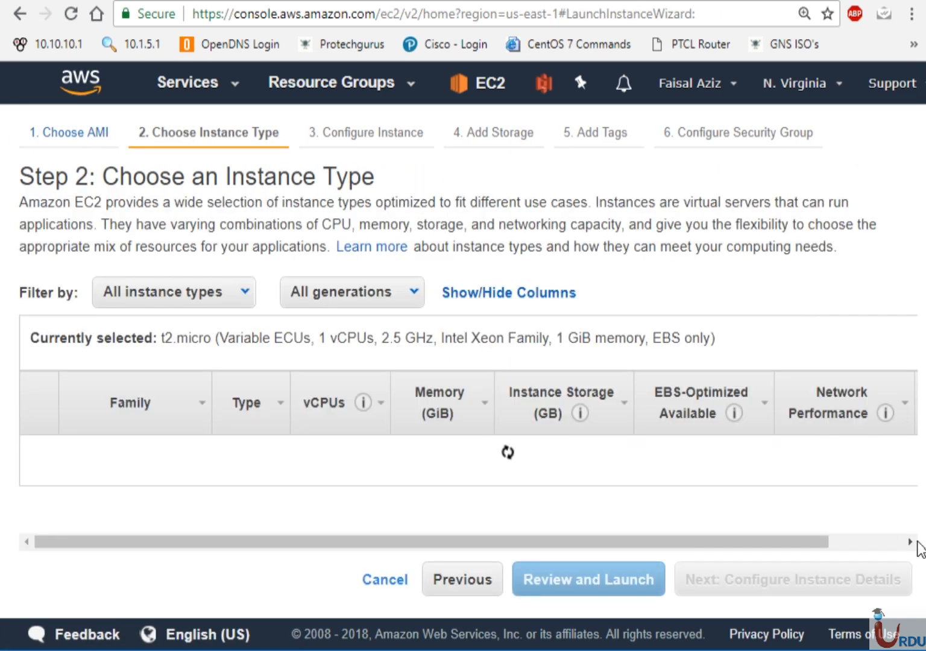
pyautogui.click(834, 582)
pyautogui.click(833, 582)
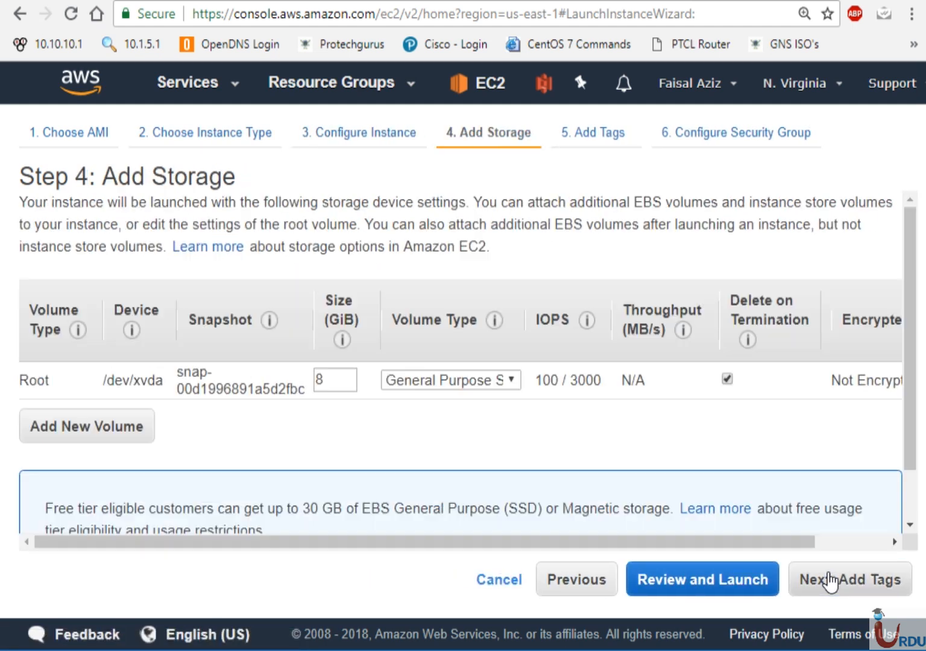
# Add two 8 GiB volumes on /dev/sdb and /dev/sdc and enable Delete on Termination for both.
pyautogui.click(129, 428)
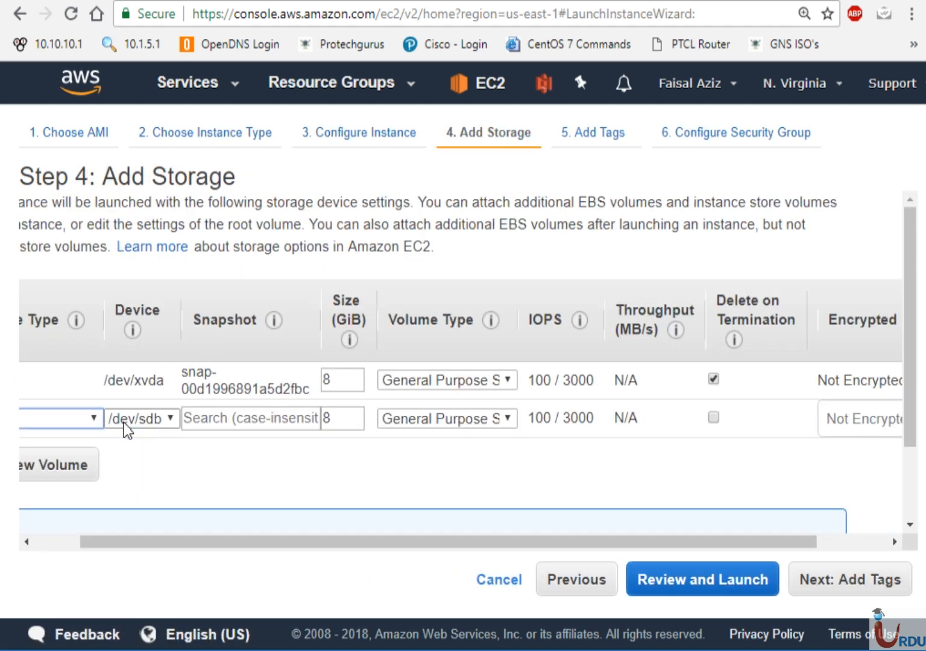
pyautogui.click(85, 465)
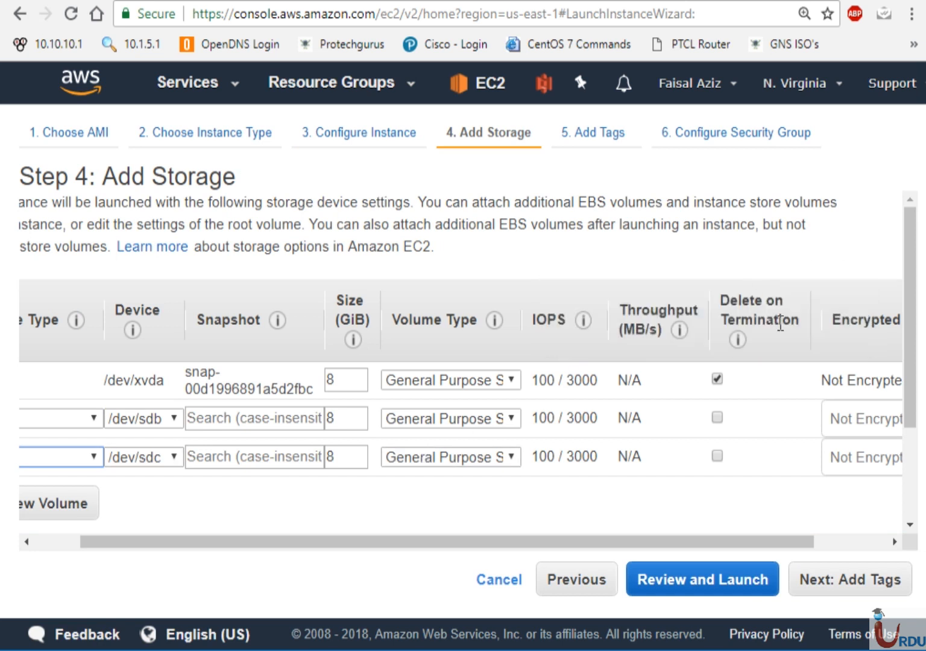
pyautogui.click(717, 417)
pyautogui.click(718, 456)
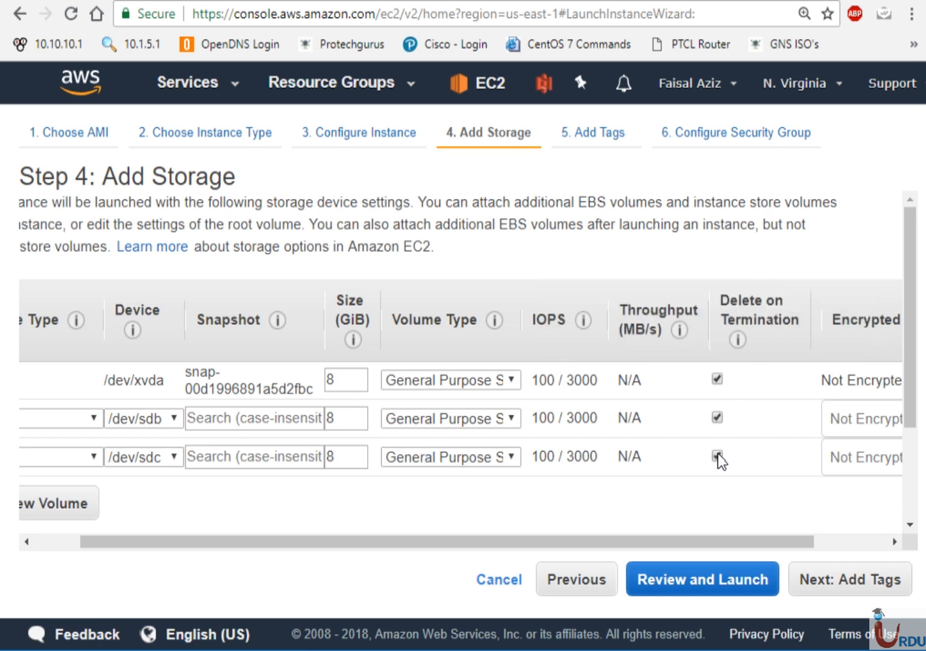
# Disable Delete on Termination for the /dev/sdb and /dev/sdc volumes and cancel the instance launch.
pyautogui.click(717, 453)
pyautogui.click(717, 418)
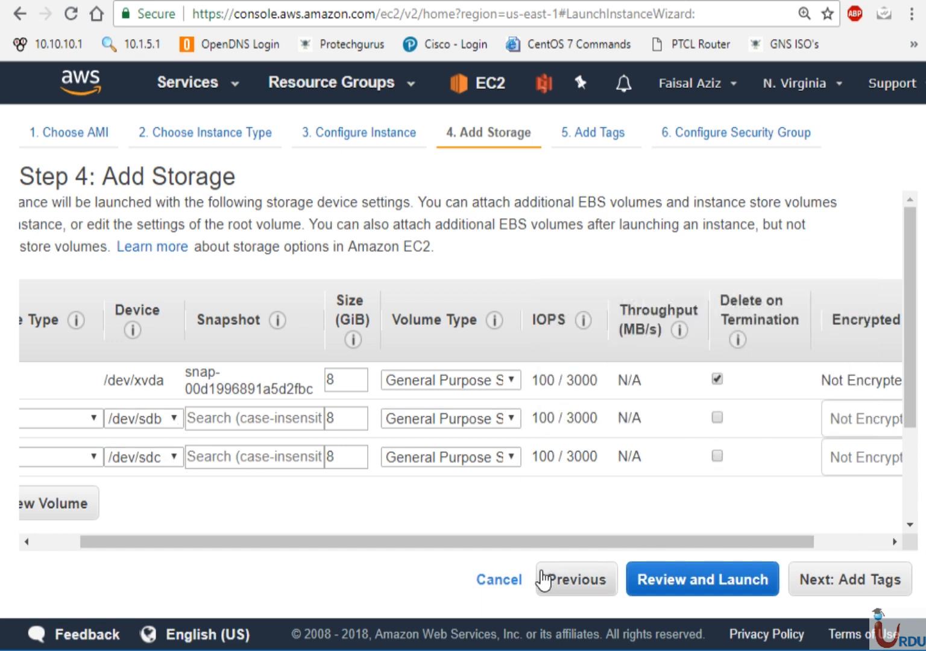
pyautogui.click(515, 579)
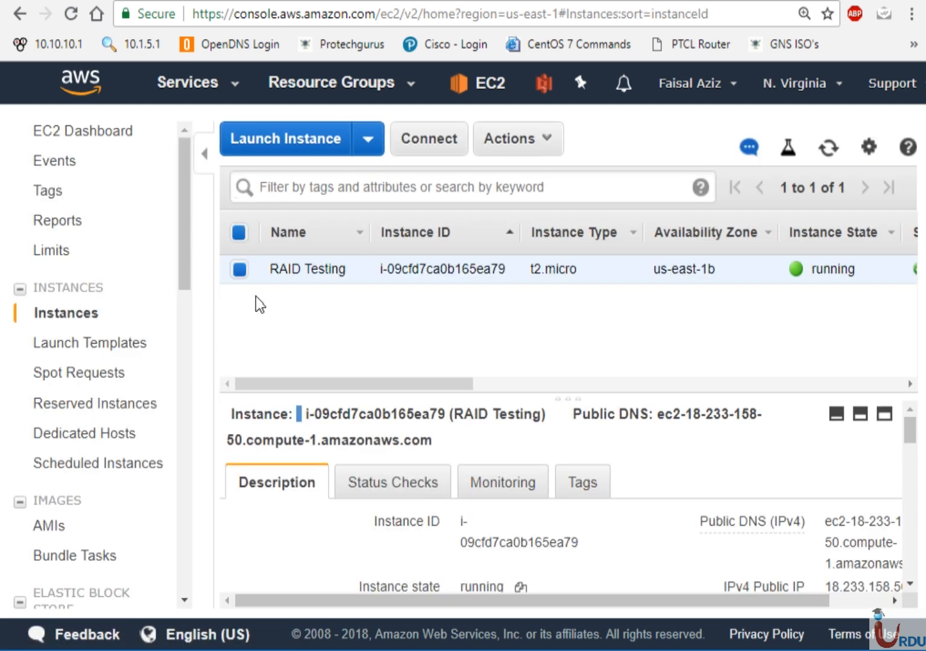